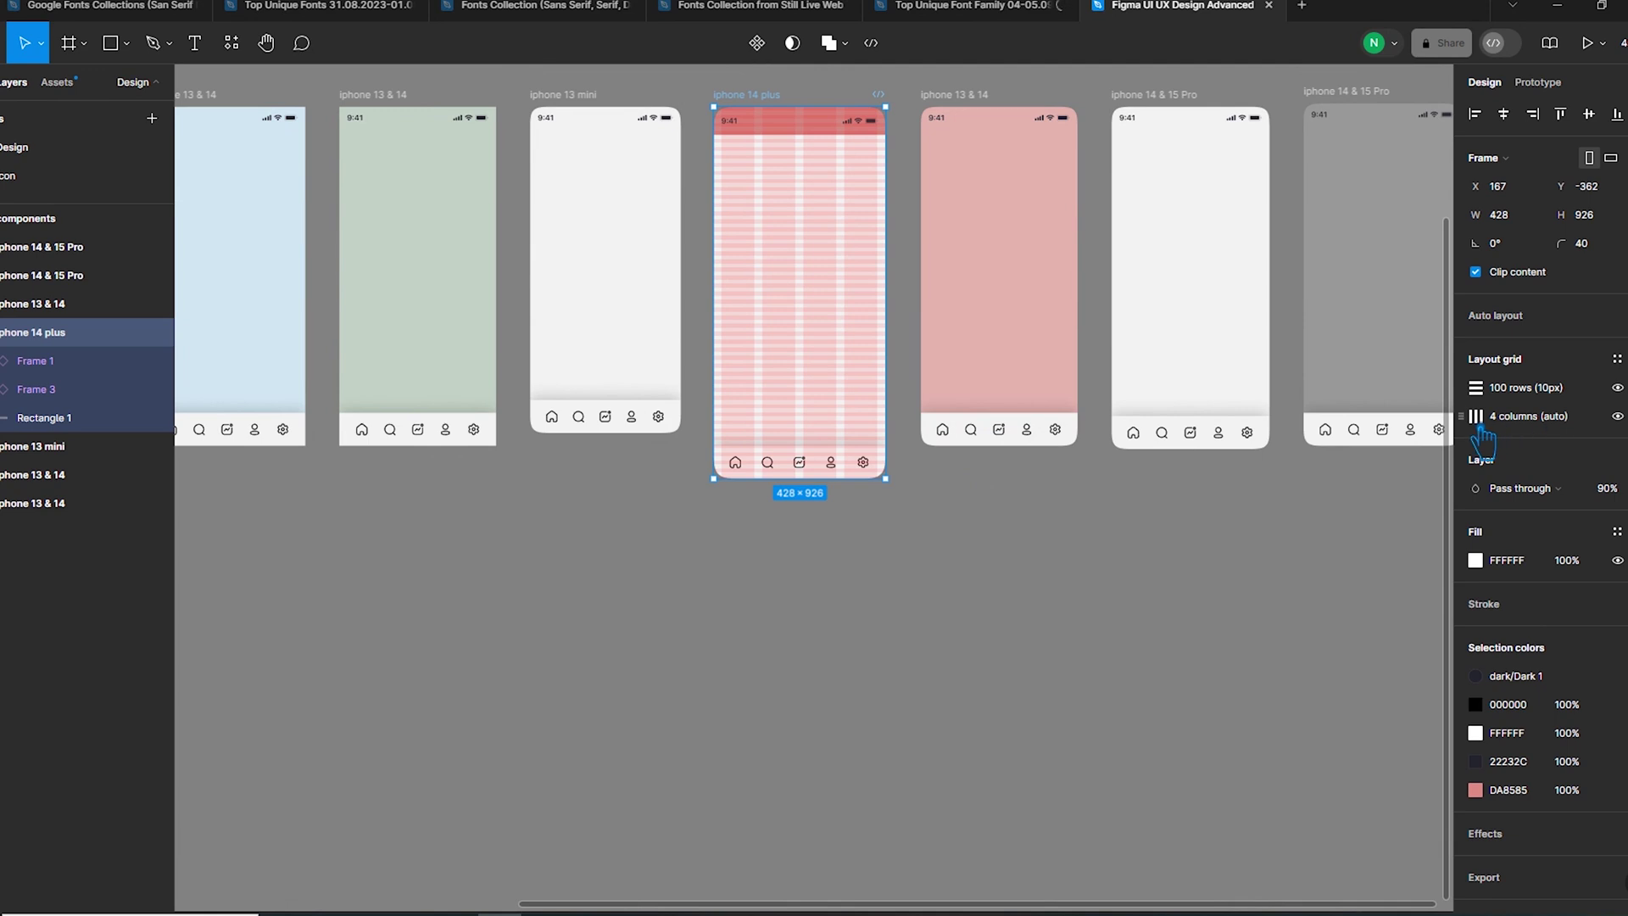
Delete the 4-column layout grid from the iphone 14 plus frame.
left_click(1485, 417)
key("Delete")
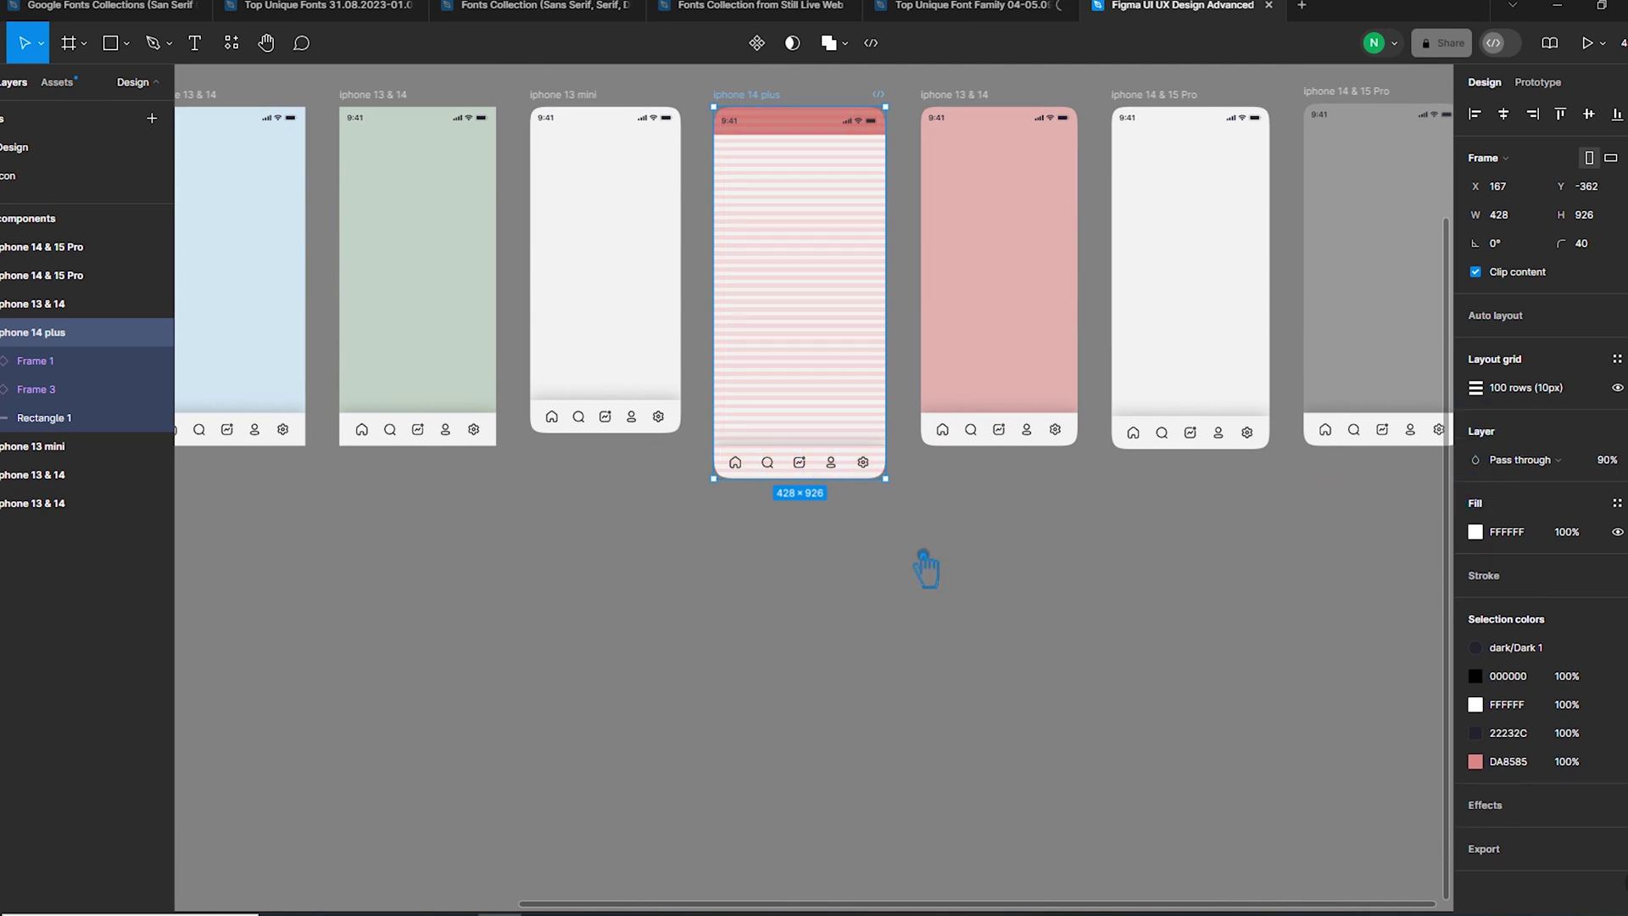
left_click(1020, 650)
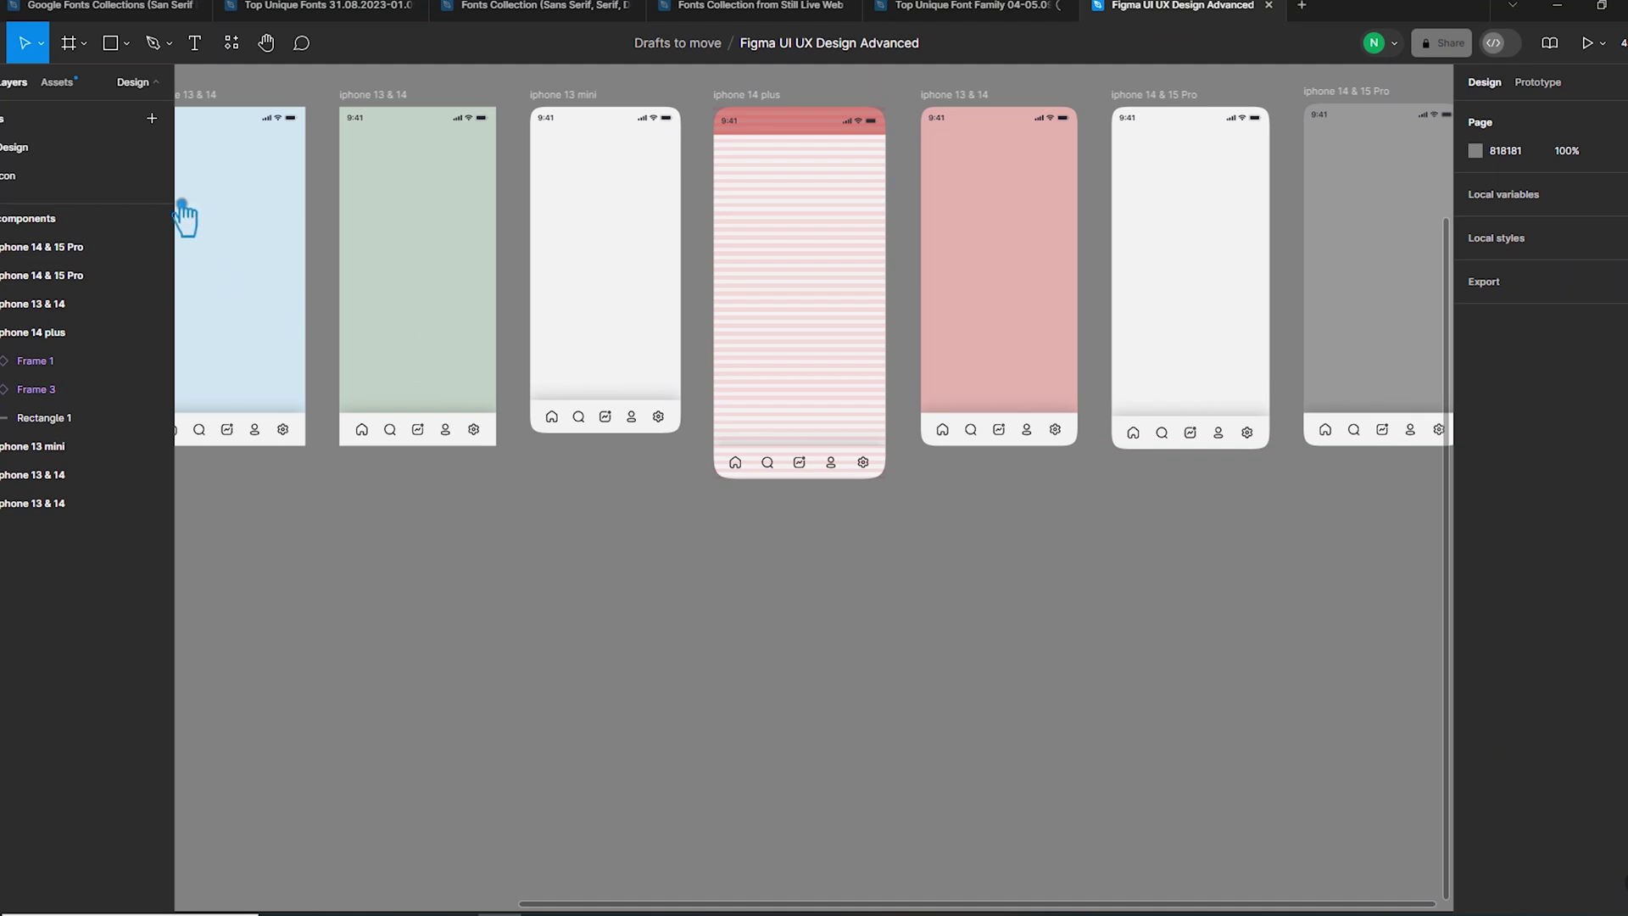
left_click(758, 115)
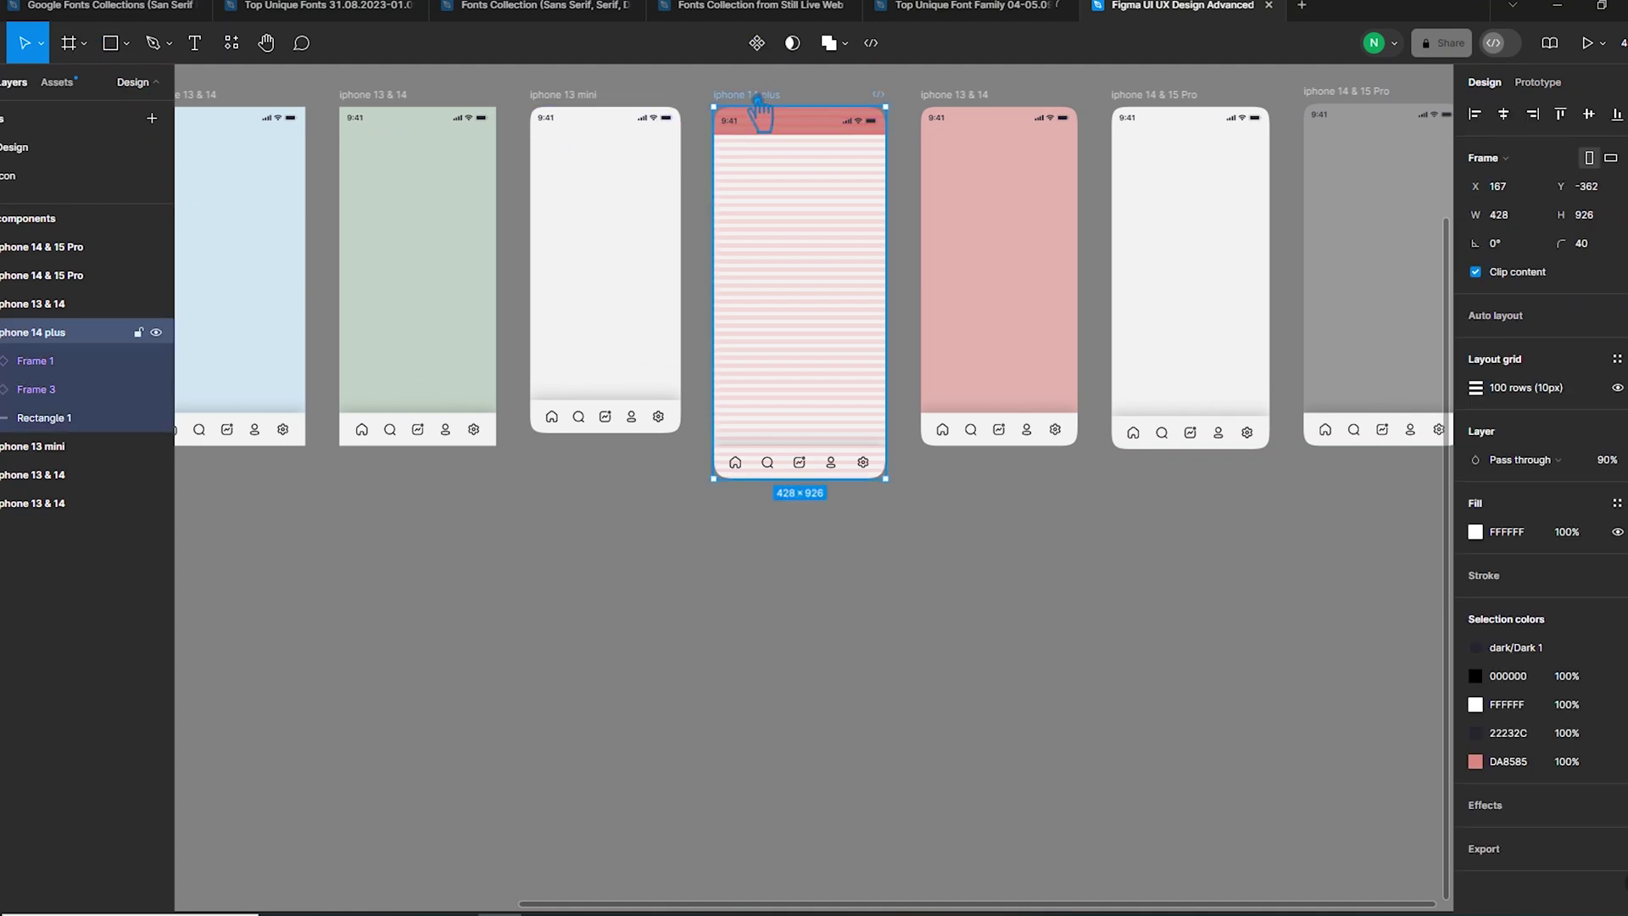
left_click(708, 547)
Draw a nested frame about 428 × 193 across the full width of the iphone 14 plus frame, around mid-height.
left_click(84, 44)
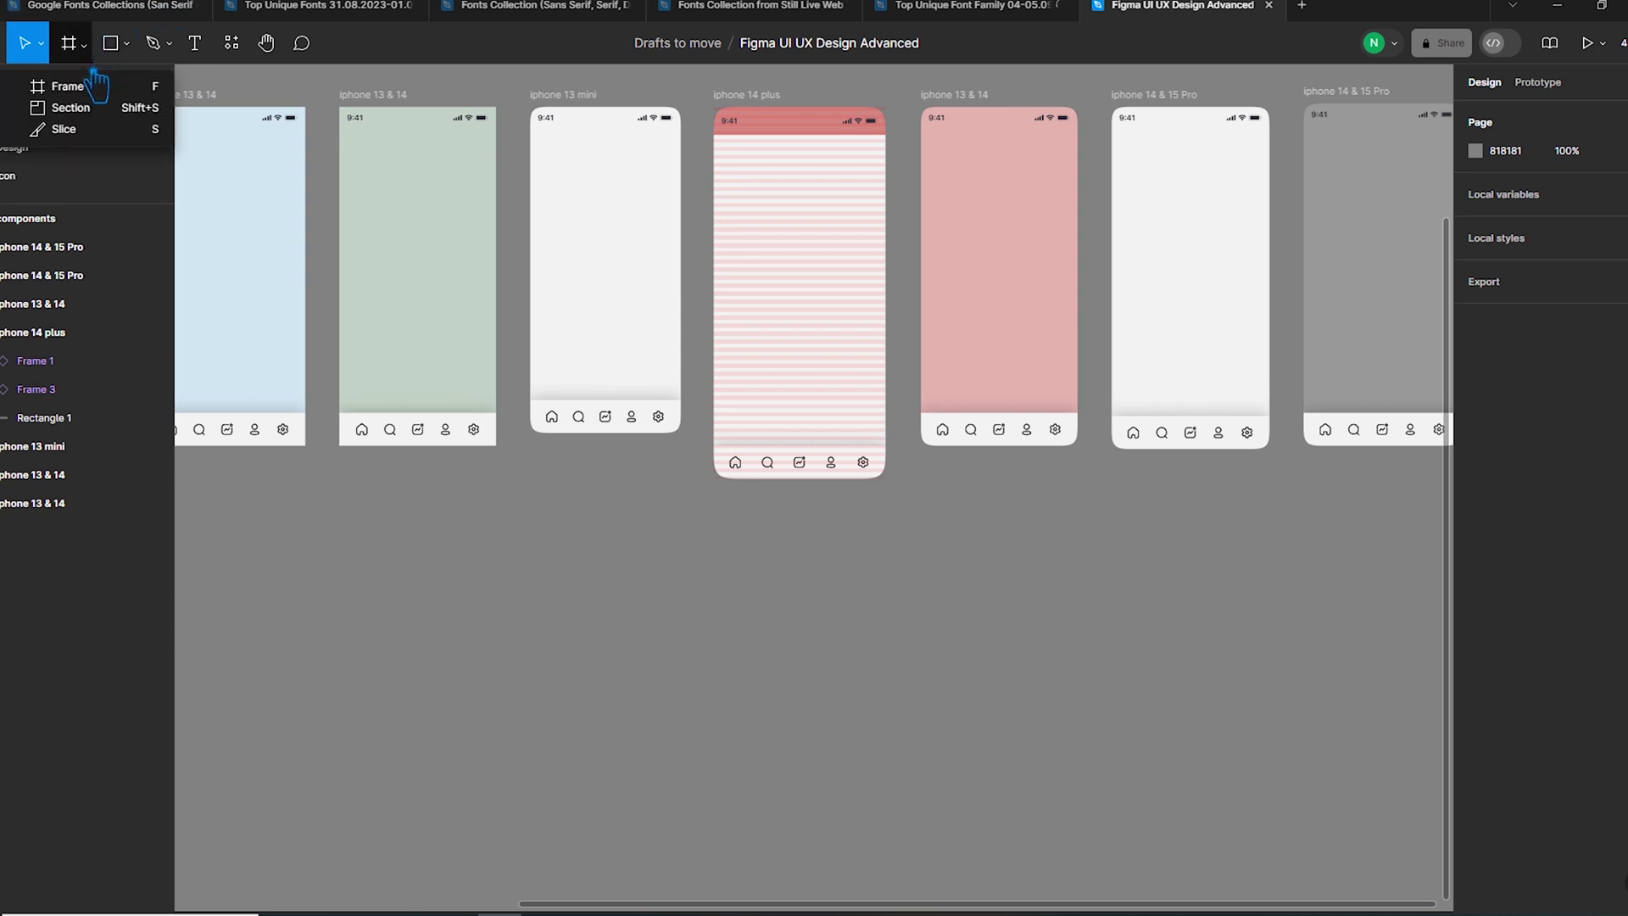
left_click(101, 86)
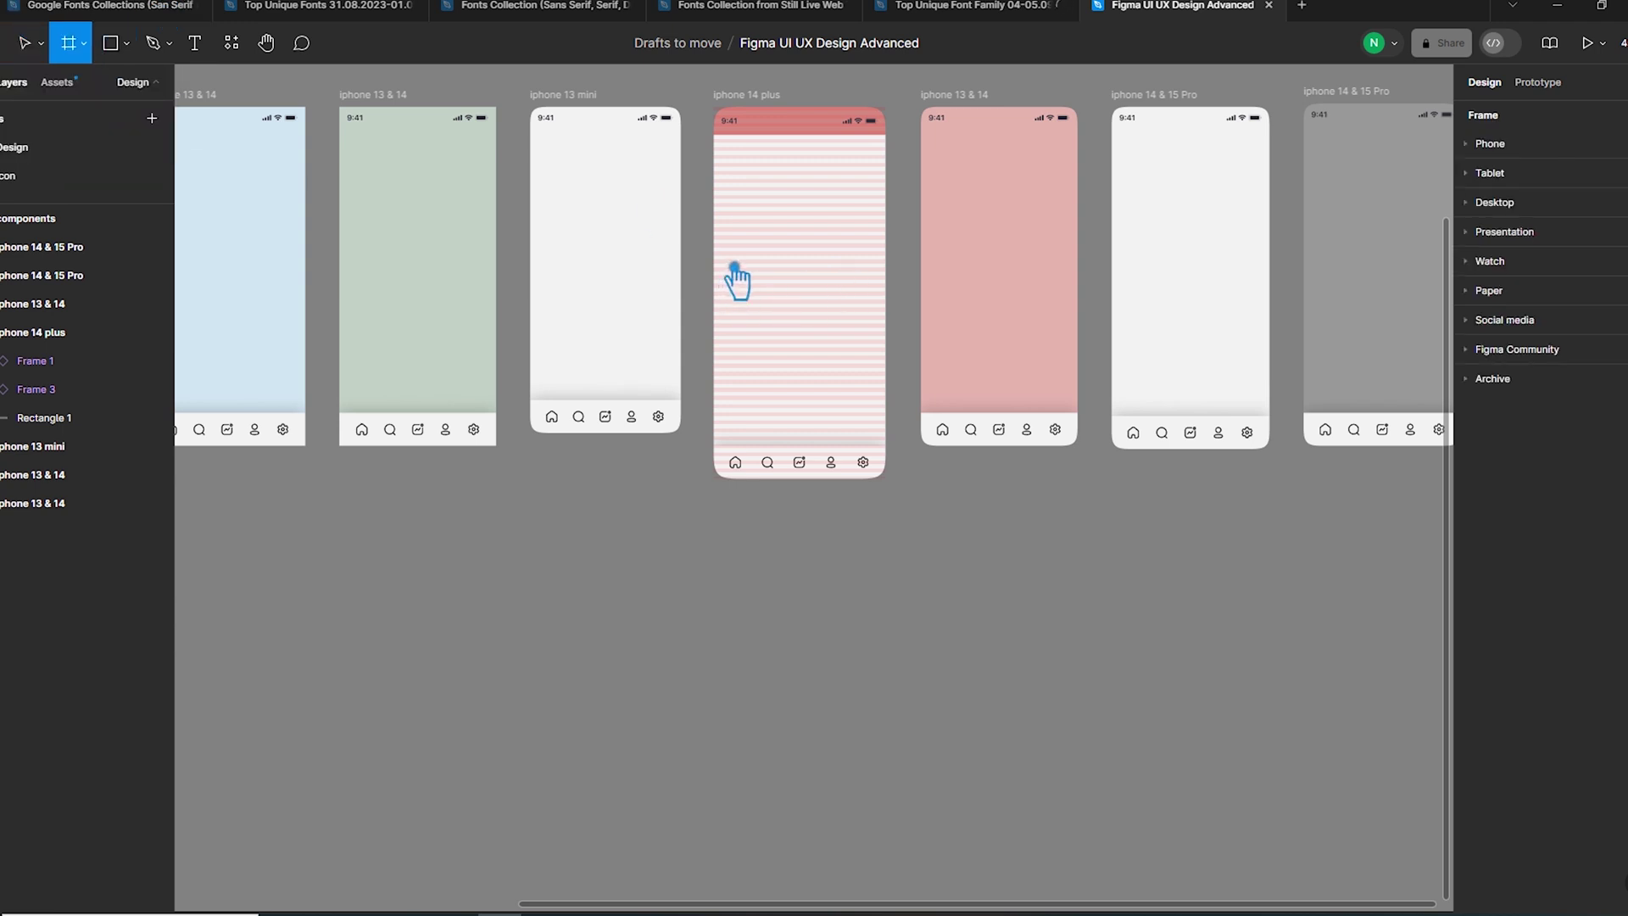
left_click_drag(719, 260, 903, 344)
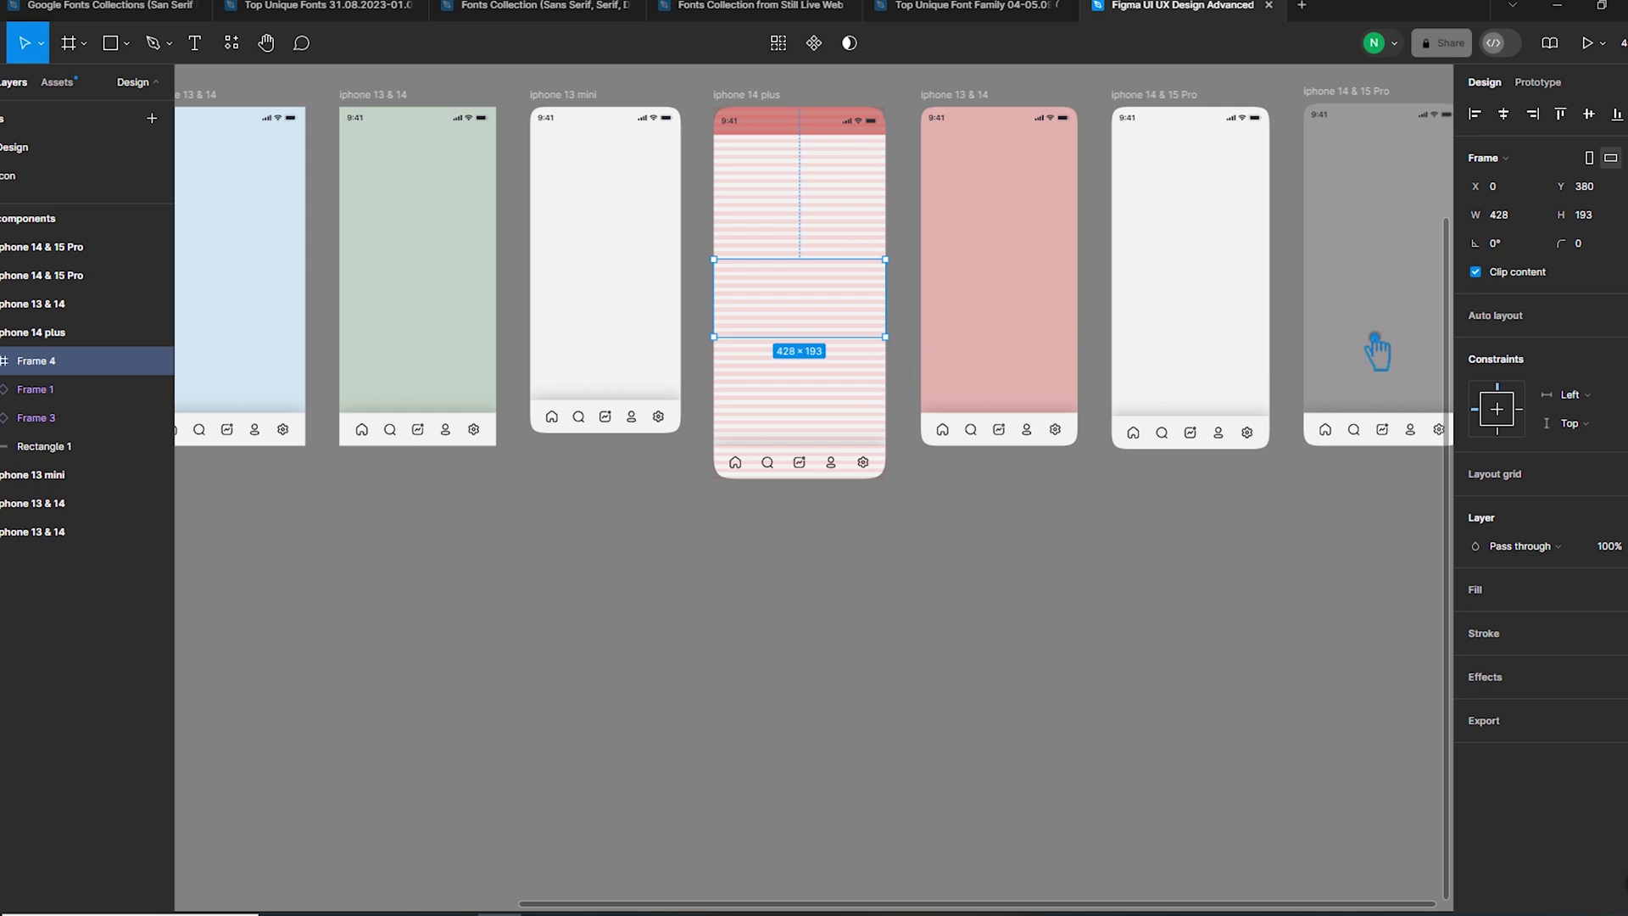
Reduce the nested frame's width by 60 to 368 and centre it horizontally in the phone frame.
left_click(1526, 220)
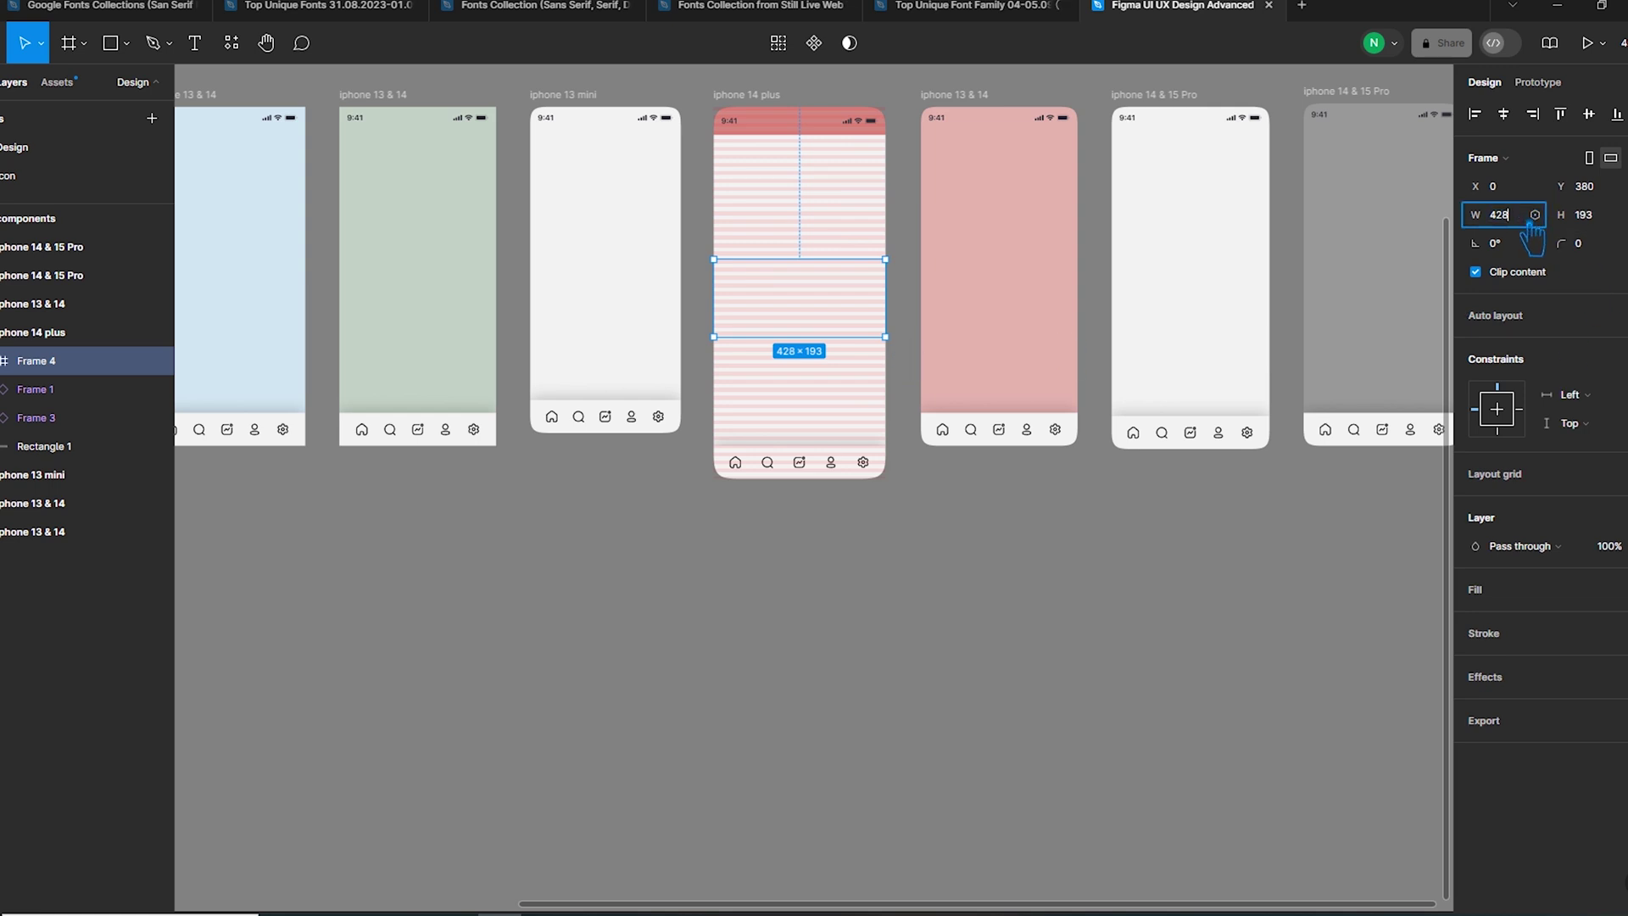
type("-60")
key("Return")
left_click(1503, 114)
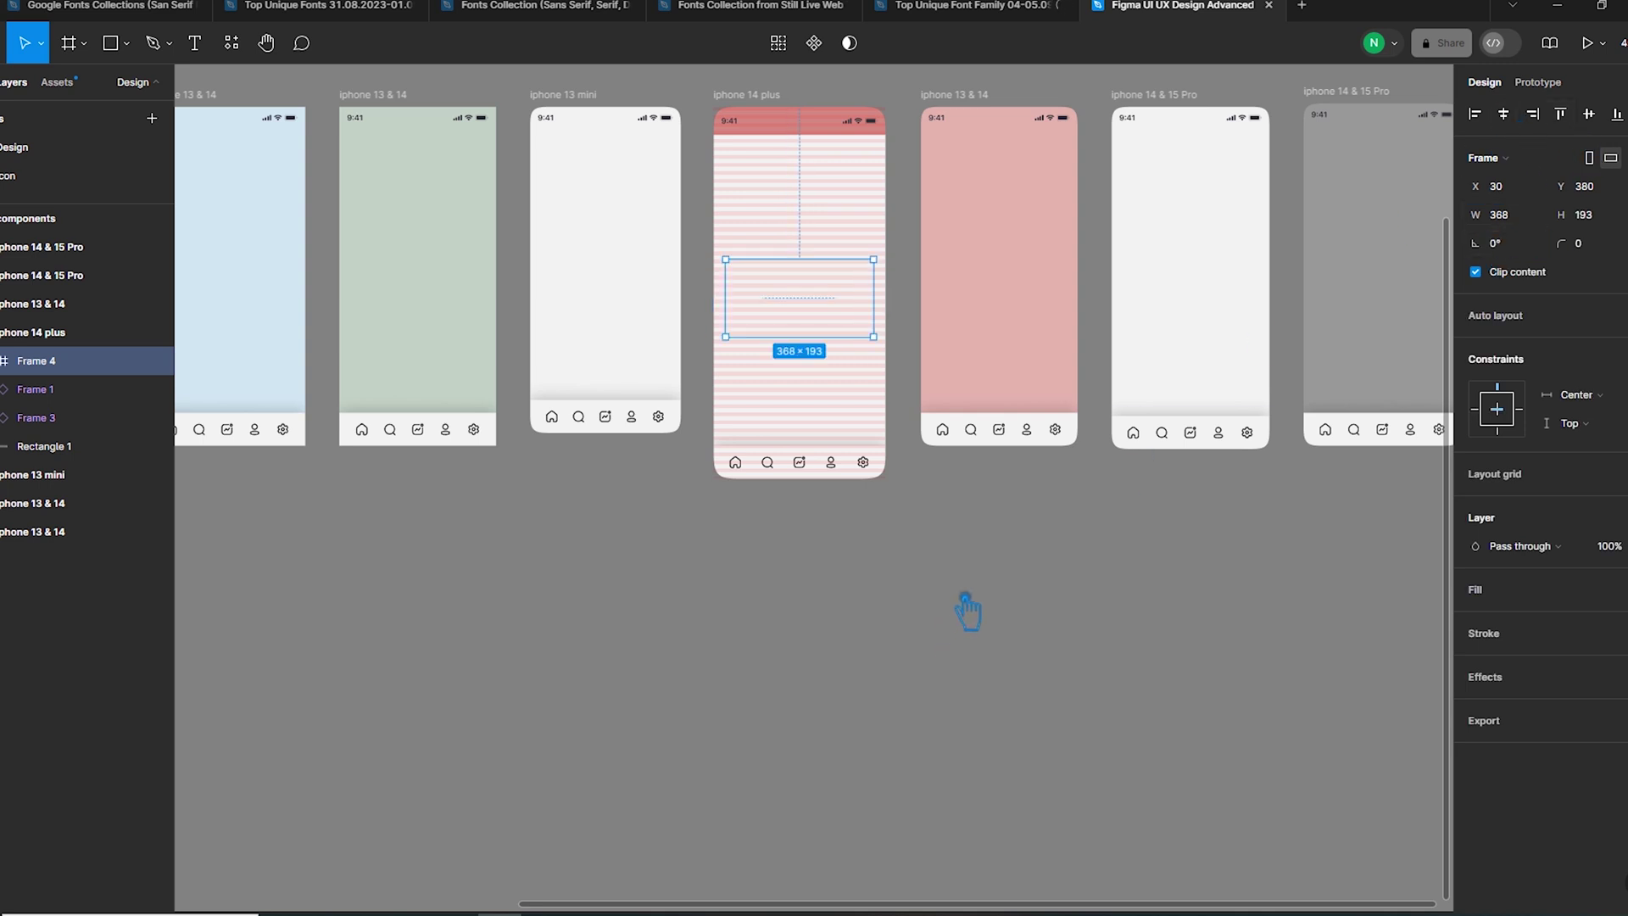
Add a layout grid to the nested frame and set it to 3 columns.
left_click(1511, 480)
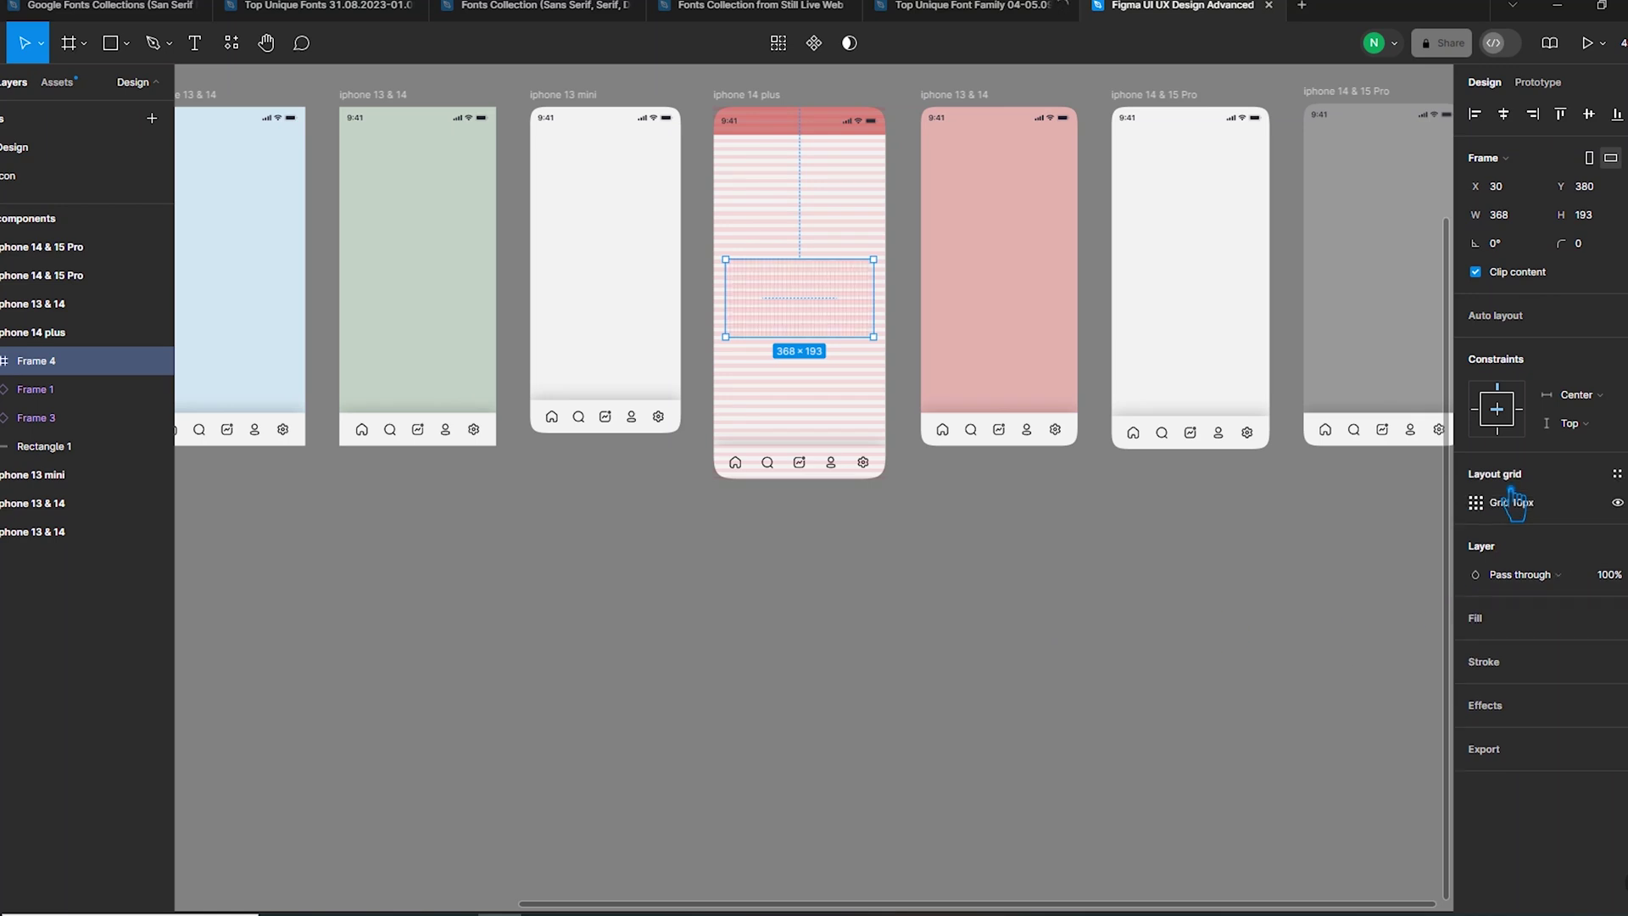
left_click(1475, 502)
left_click(1329, 513)
left_click(1320, 528)
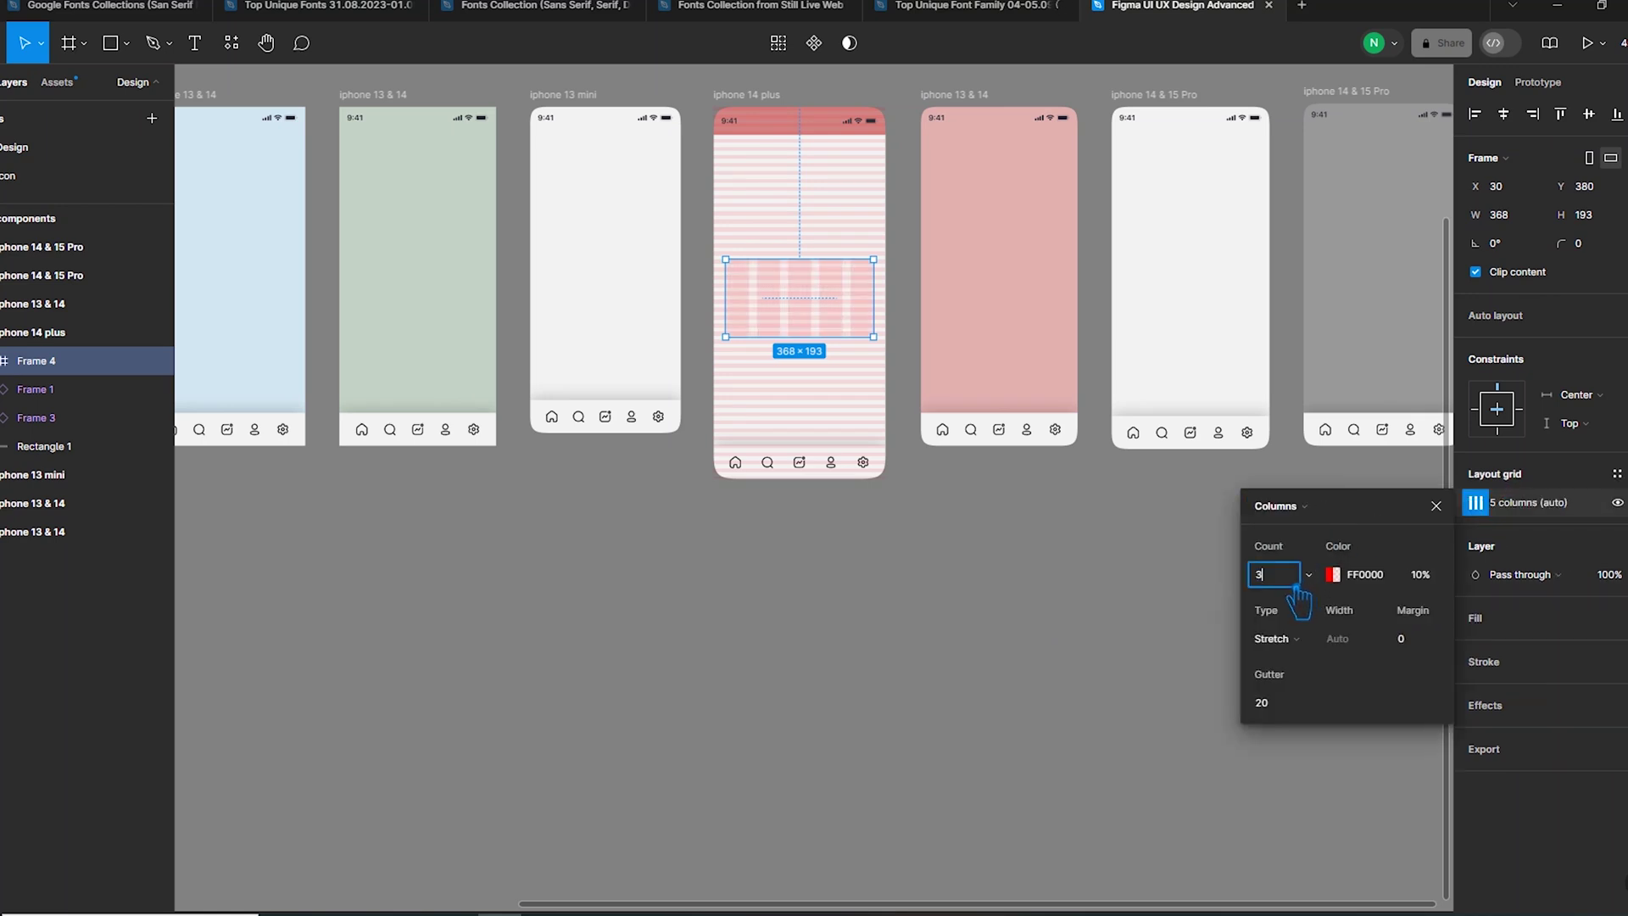
key("Return")
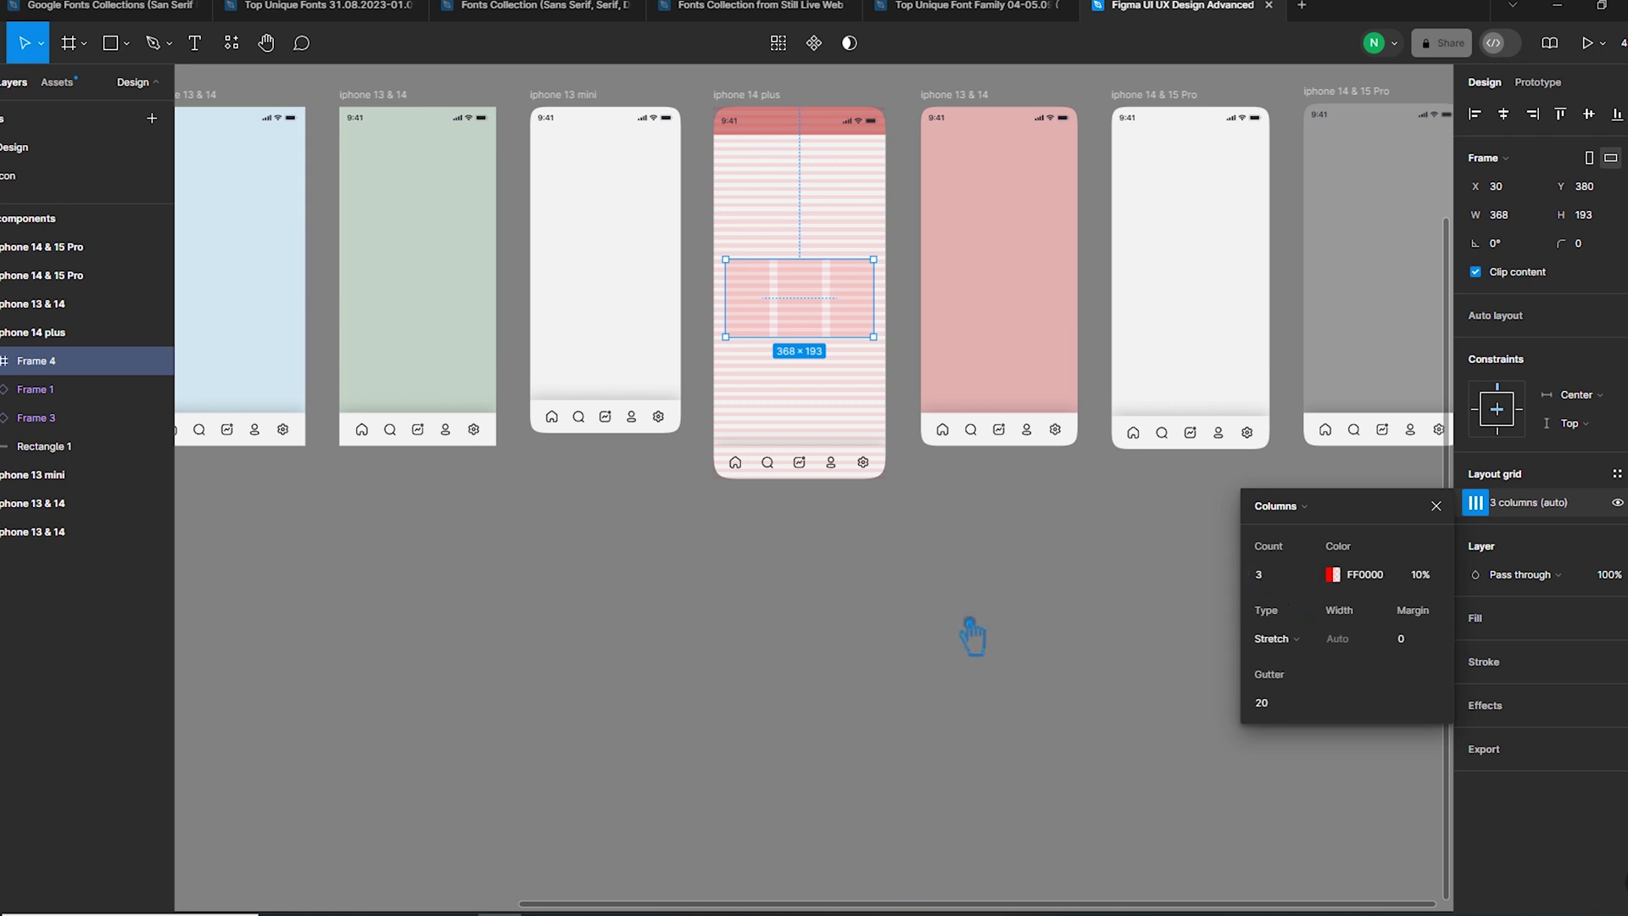
left_click(1033, 582)
Move the three-column frame up to Y 100, just below the phone's status bar.
left_click(830, 335)
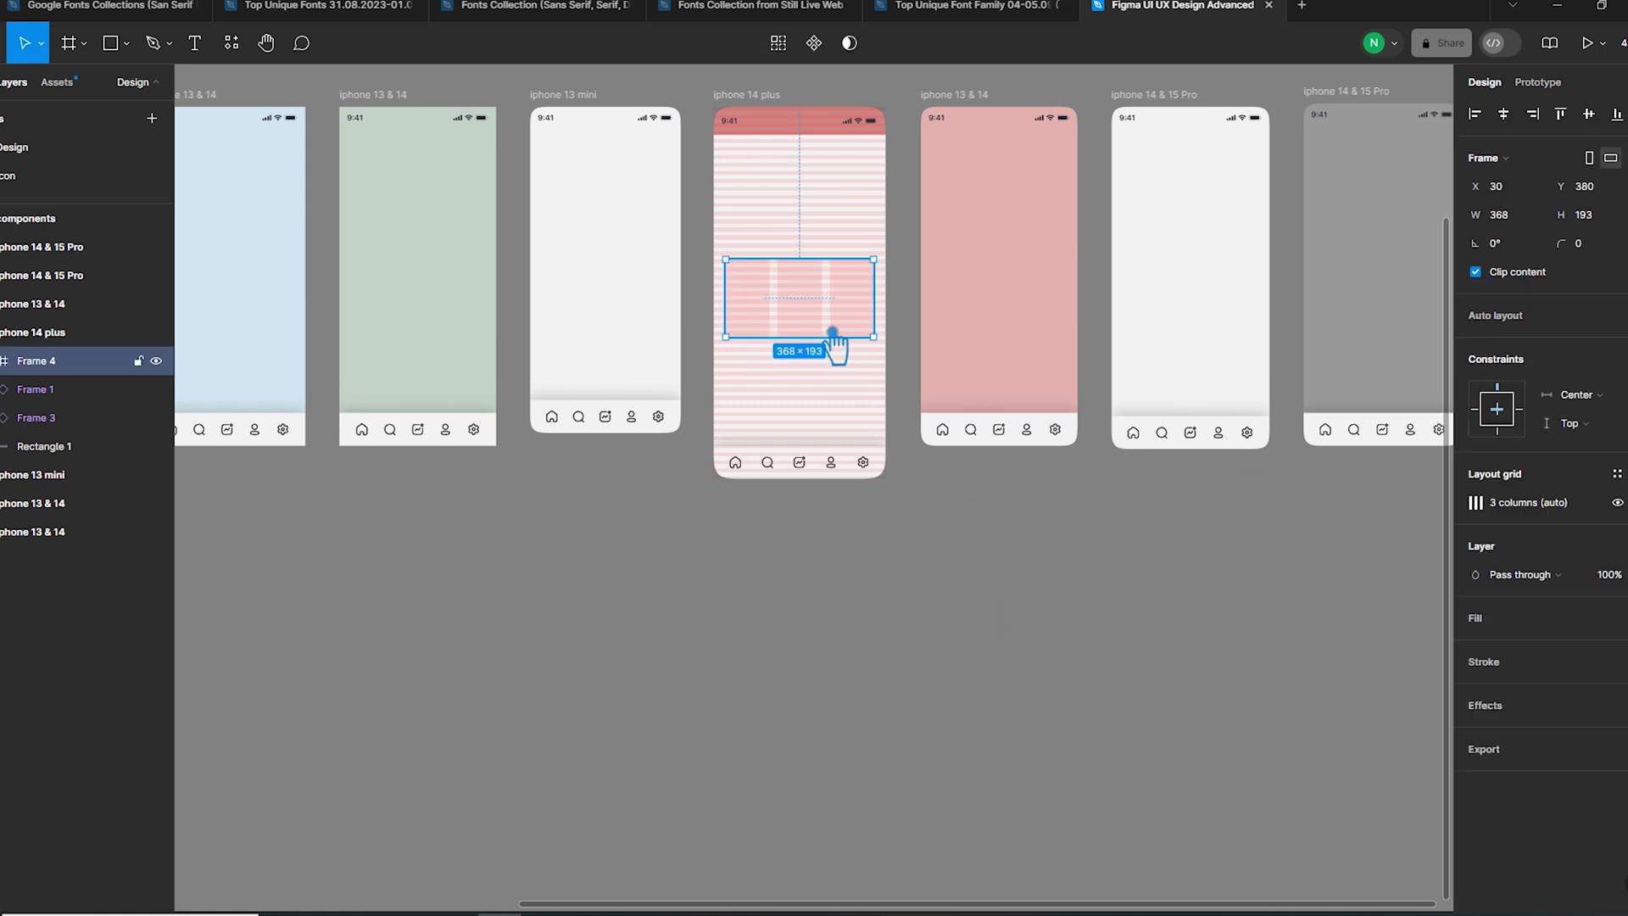
scroll(785, 323, "up", 5)
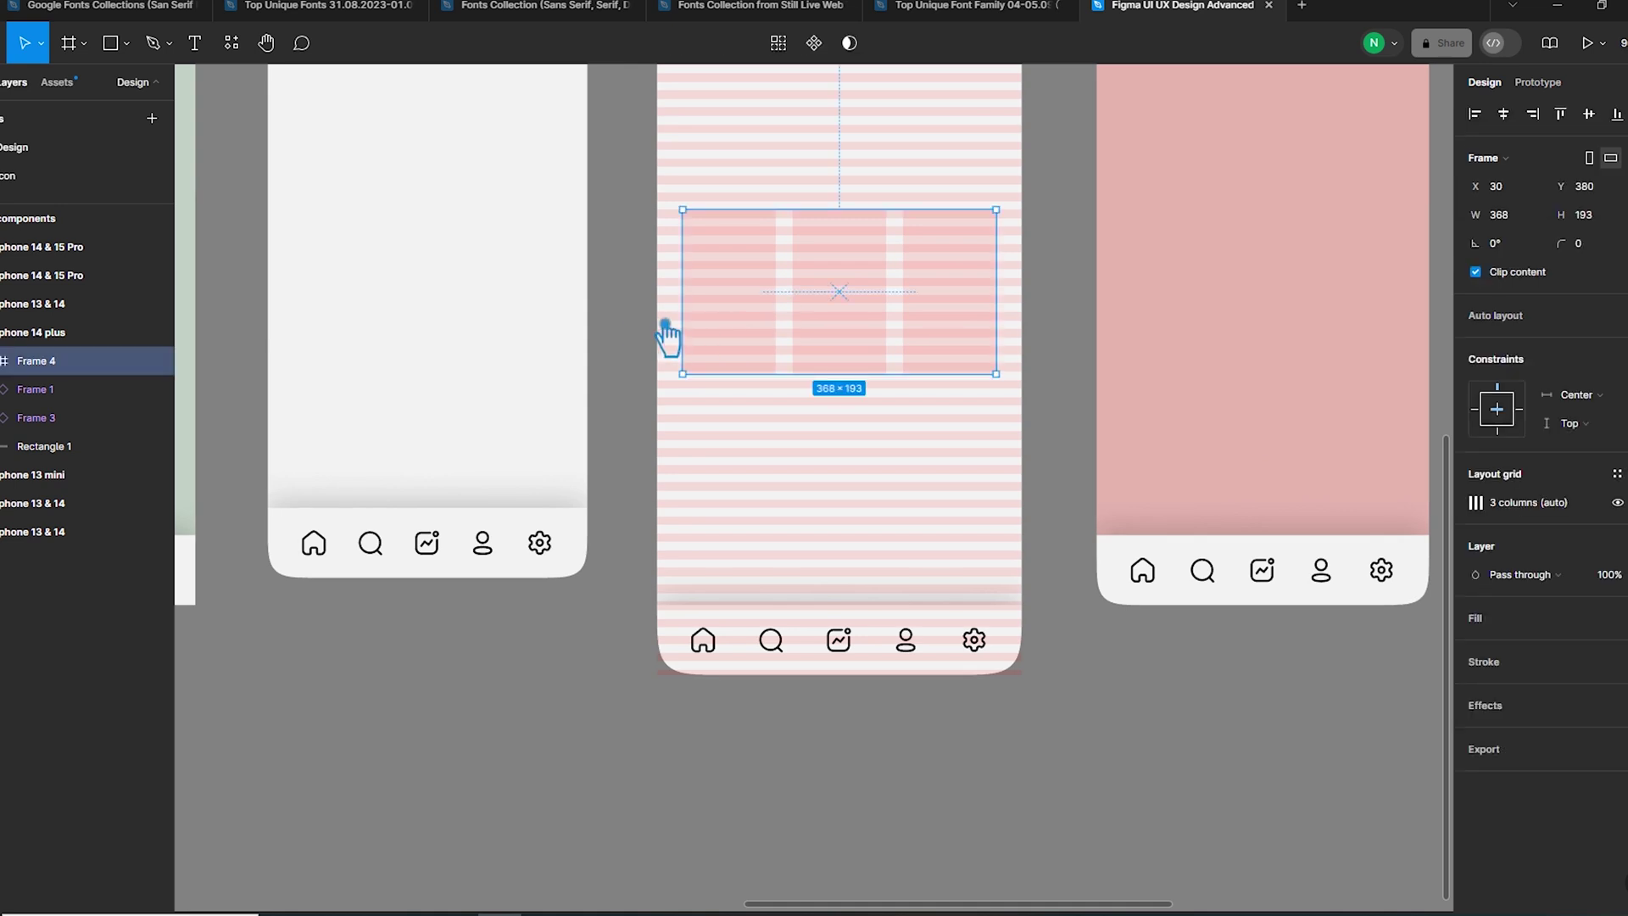
scroll(679, 354, "up", 3)
left_click_drag(809, 541, 846, 297)
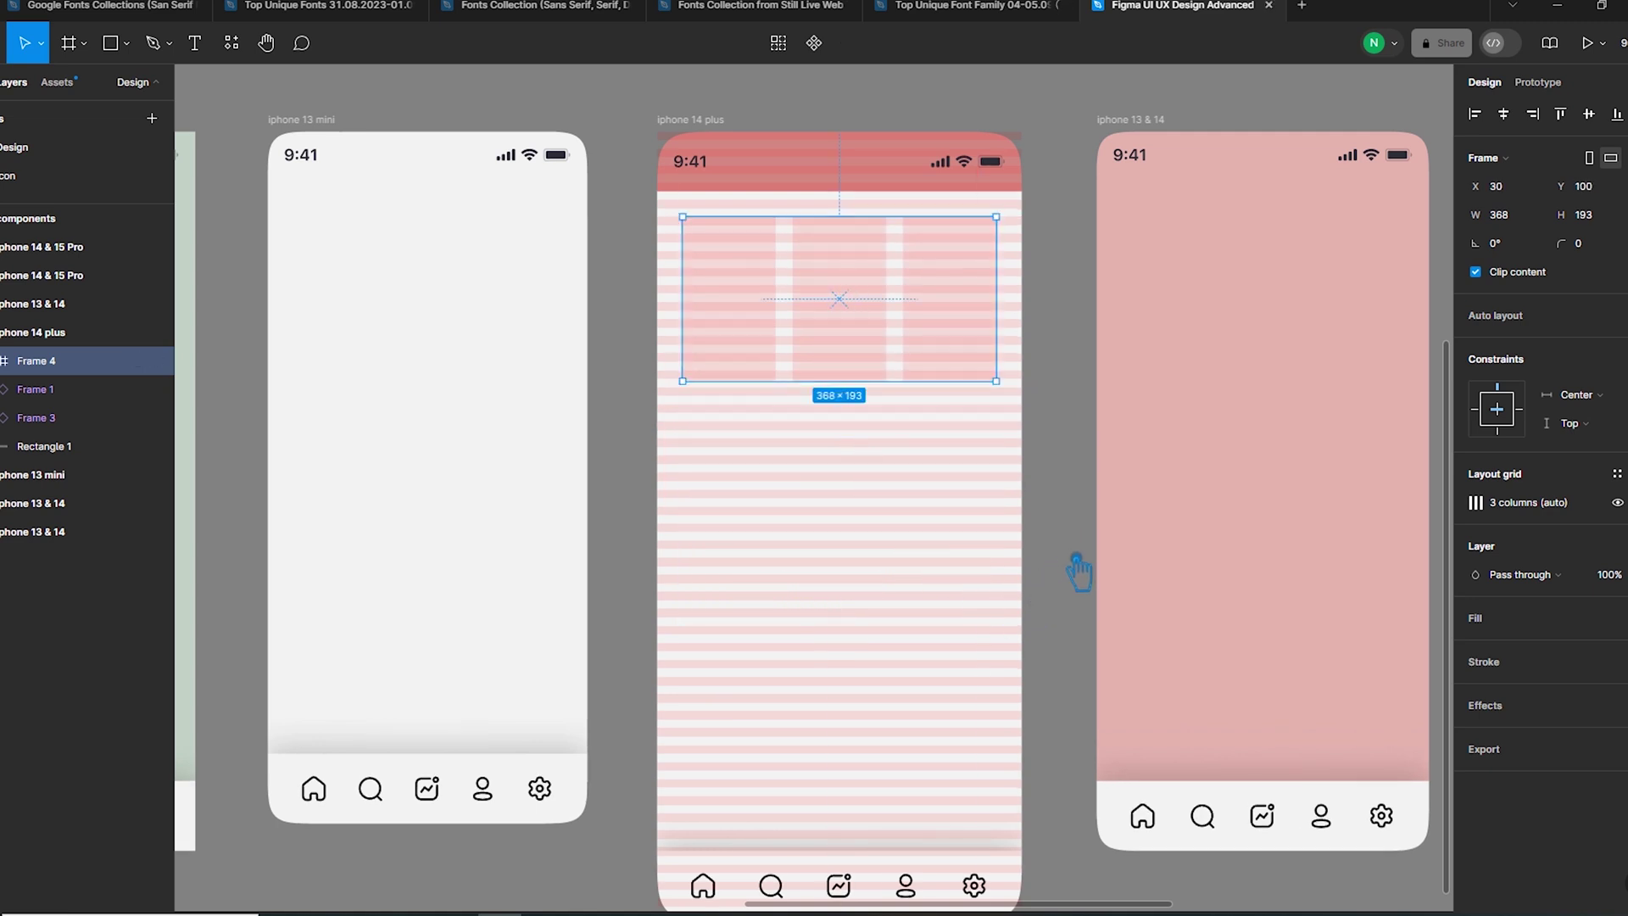
Move the three-column frame down to the lower part of the iphone 14 plus frame, above the navigation bar.
scroll(1075, 598, "down", 3)
left_click(1130, 845)
left_click_drag(1181, 861, 1003, 589)
left_click_drag(774, 200, 746, 297)
left_click(958, 572)
scroll(767, 556, "up", 3)
left_click(882, 628)
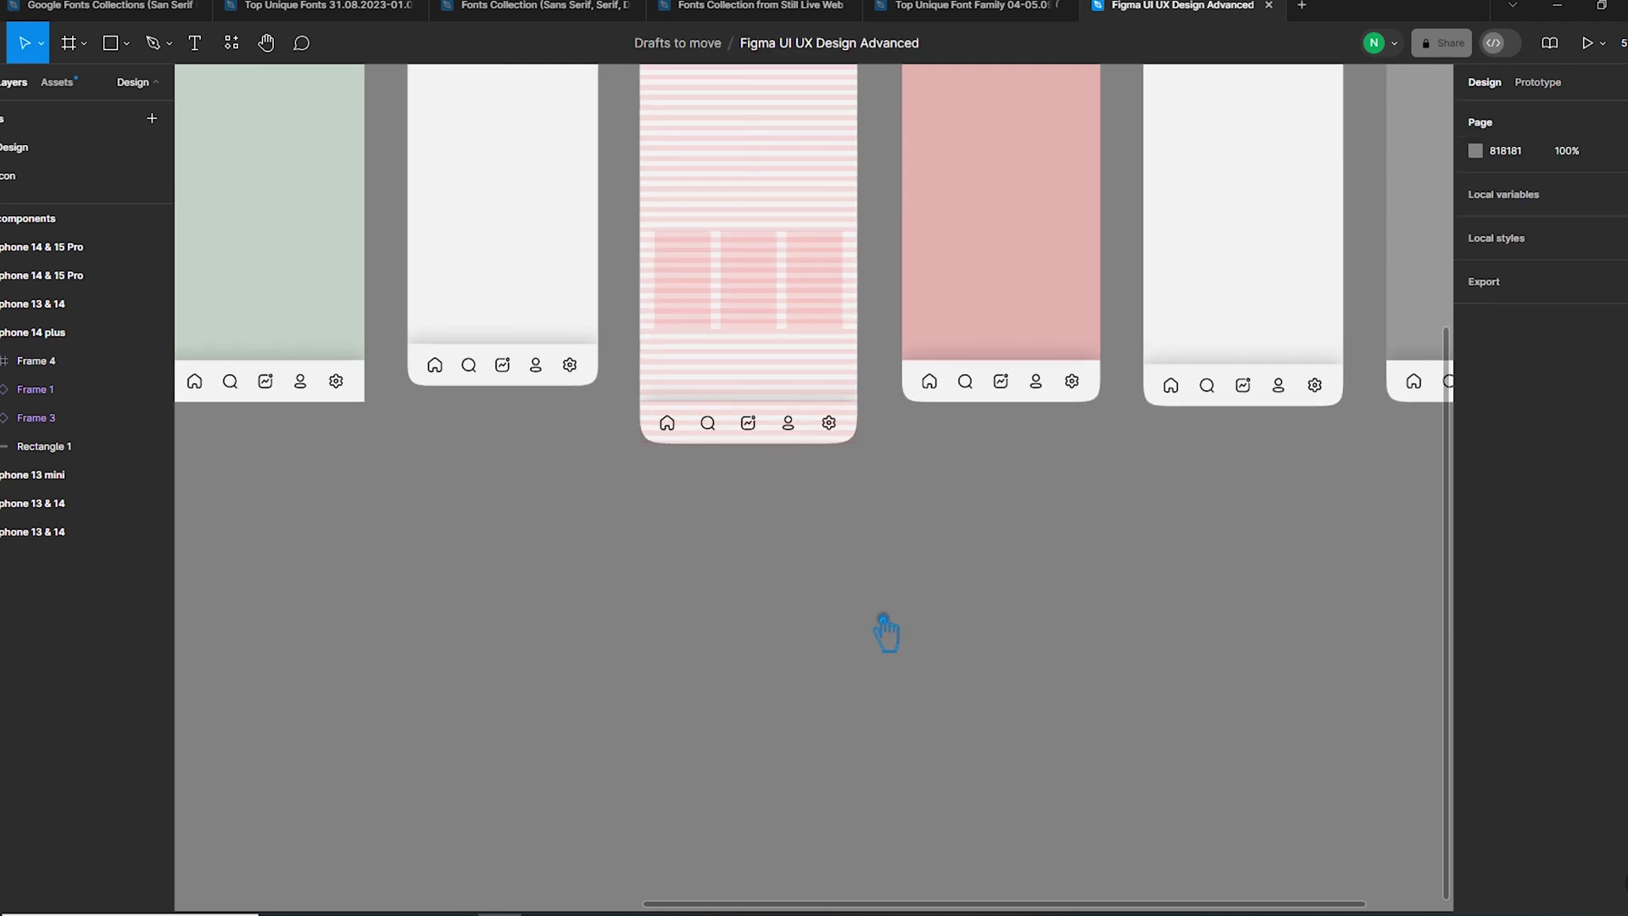
Insert a 1440 × 1024 Desktop preset frame and place it below the row of phone frames.
scroll(919, 698, "down", 3)
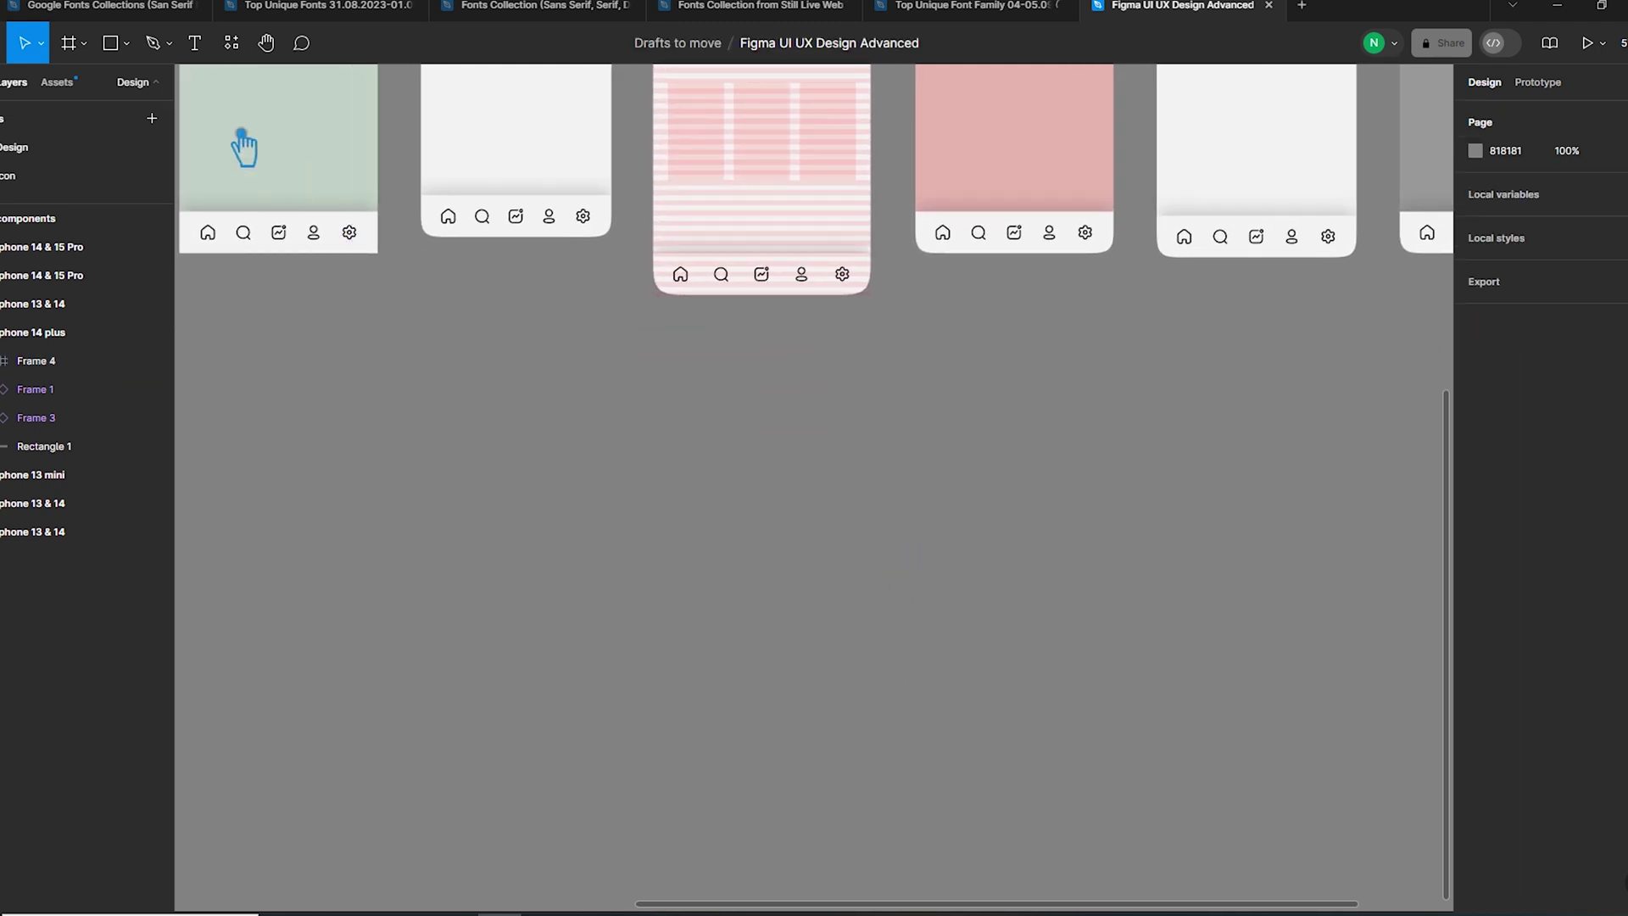
left_click(70, 43)
left_click(1494, 202)
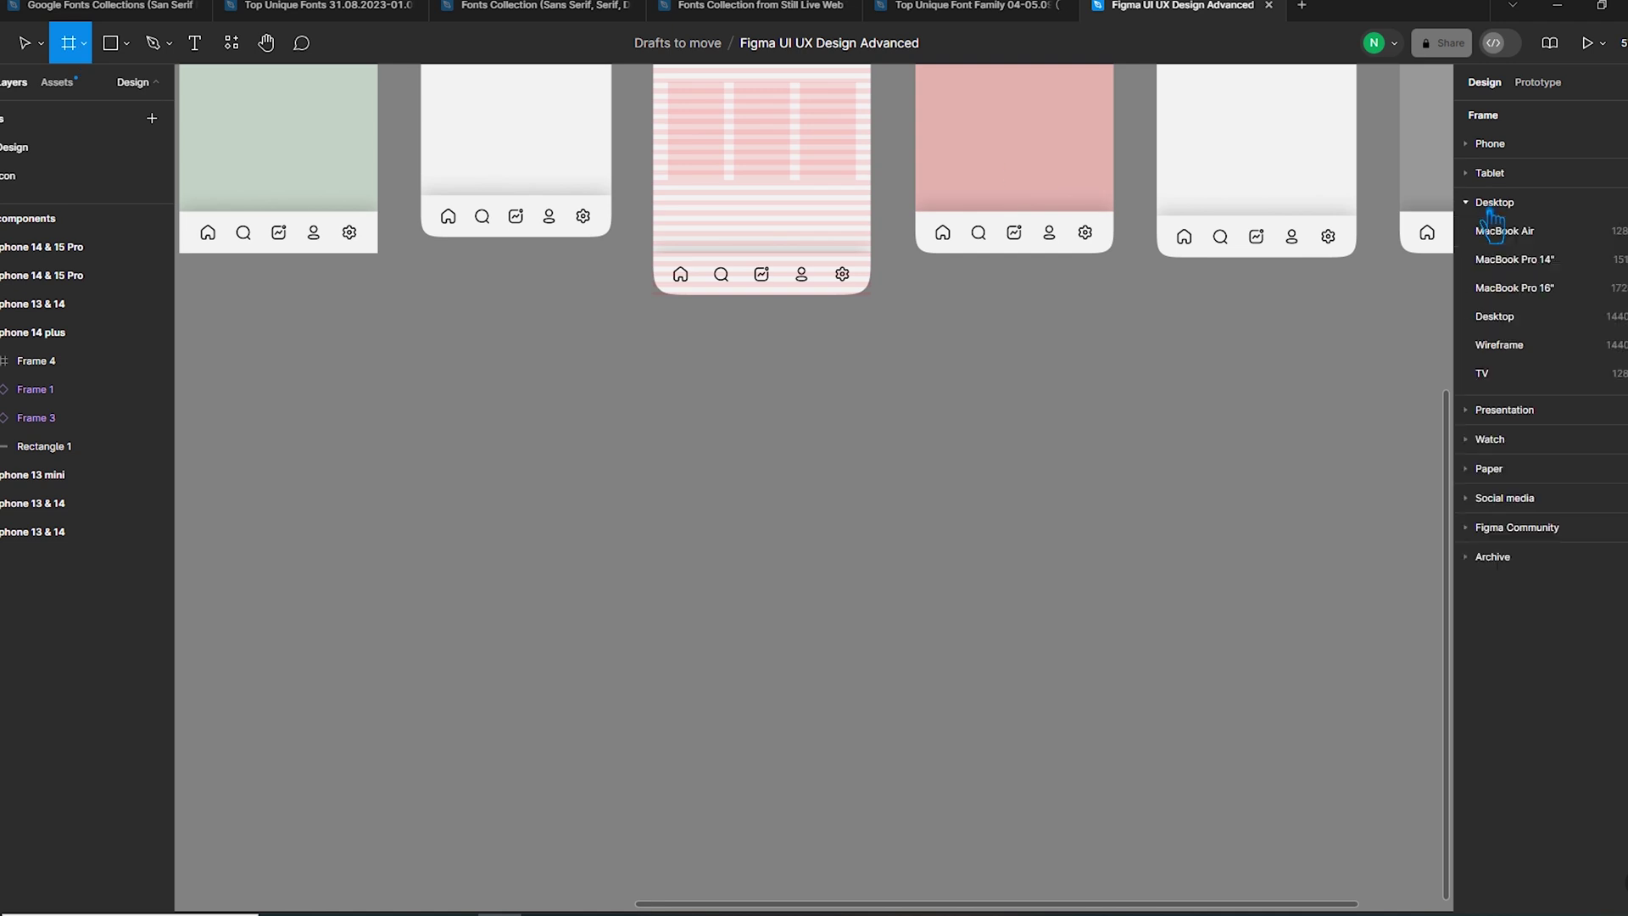
left_click(1517, 320)
left_click_drag(1250, 491, 534, 585)
scroll(1155, 465, "left", 3)
scroll(1156, 465, "down", 2)
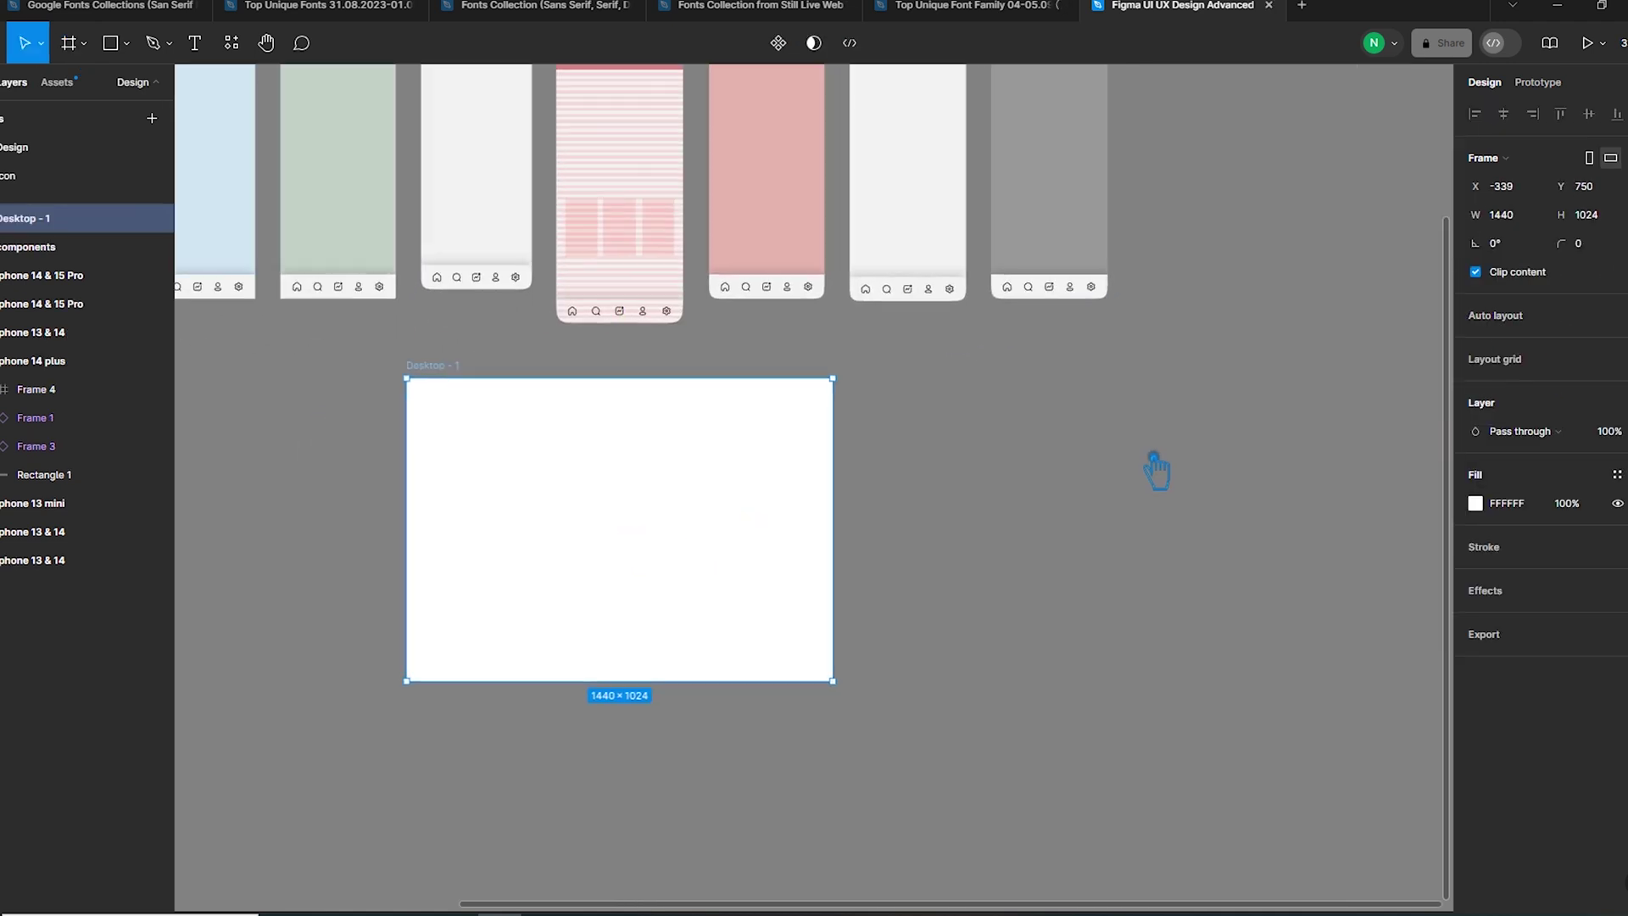
Add a layout grid of 12 columns to the desktop frame.
left_click(1529, 328)
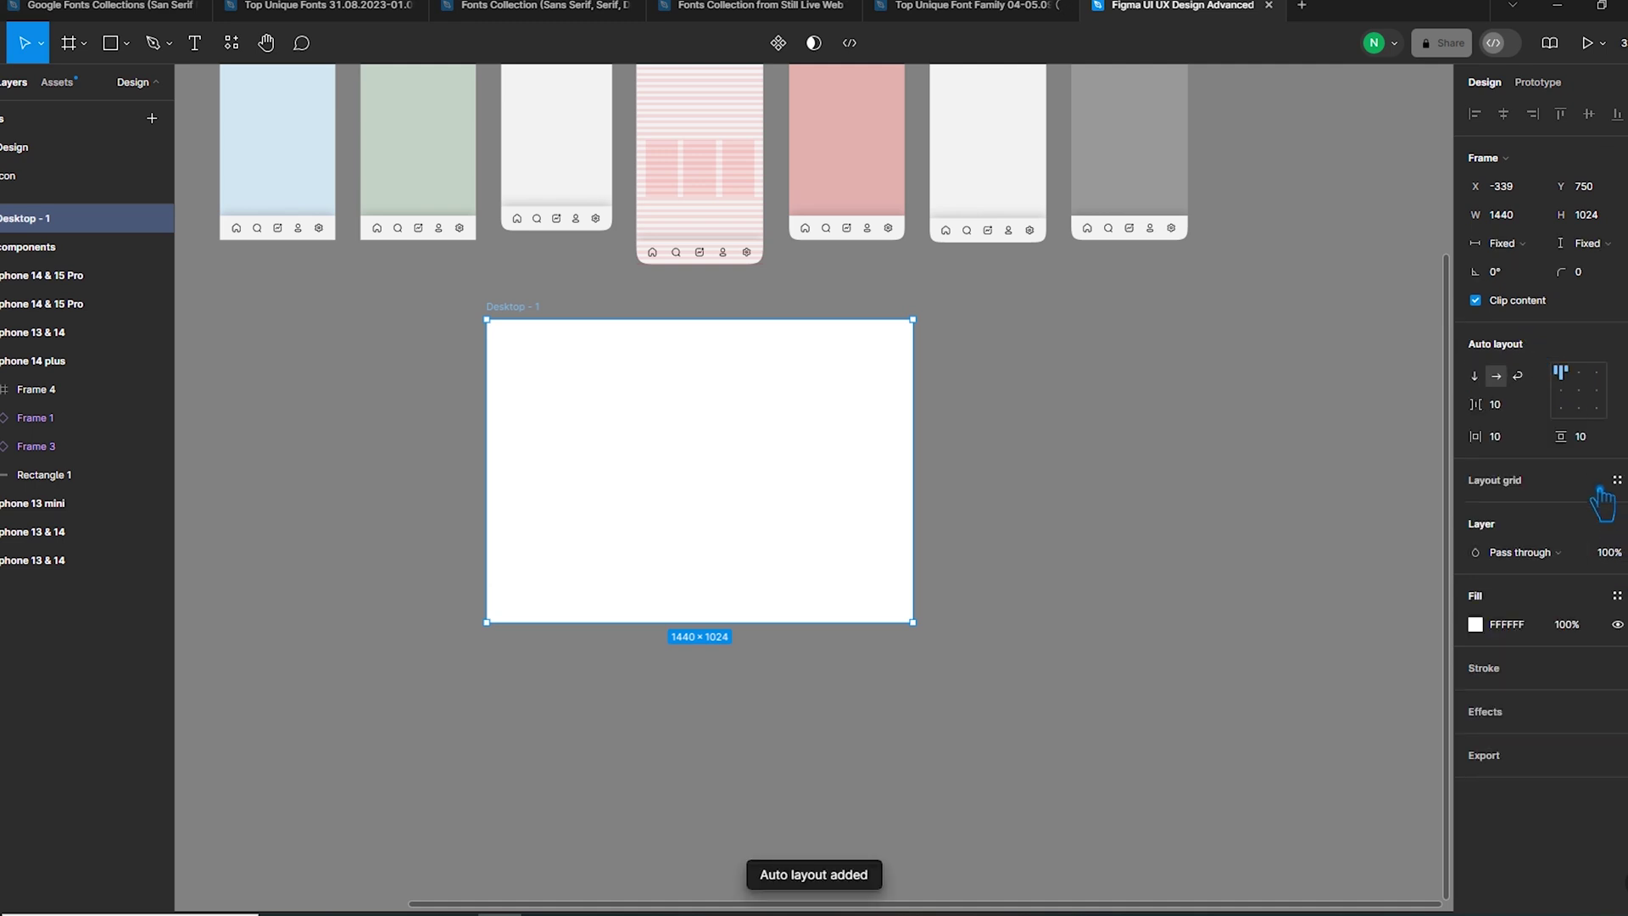
key("ctrl+z")
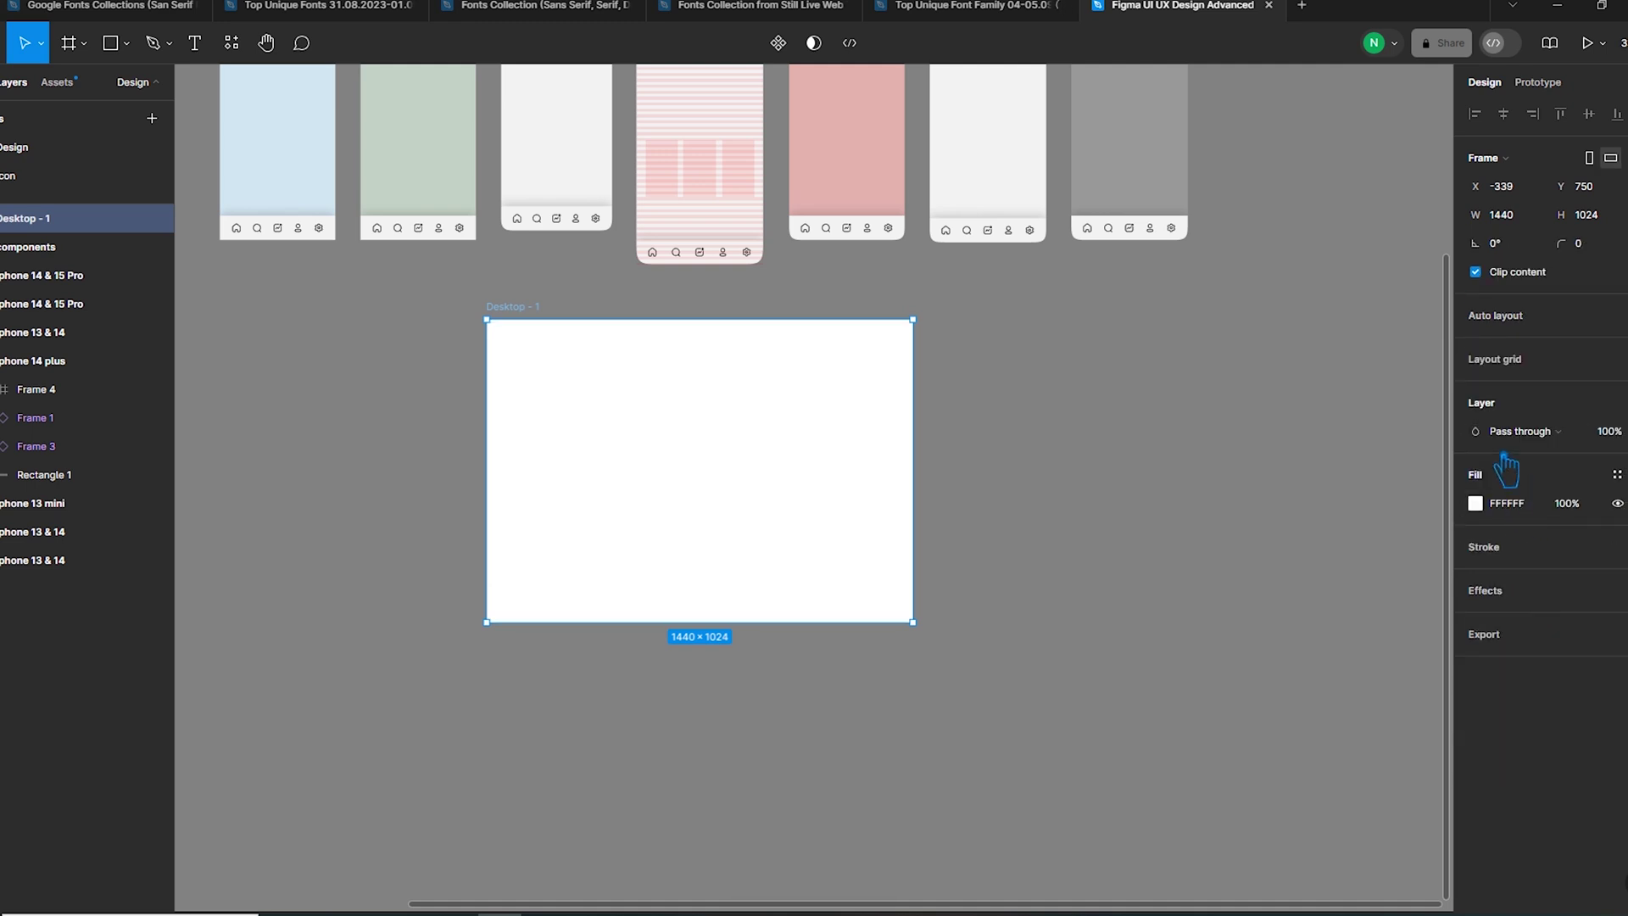
left_click(1518, 360)
left_click(1475, 388)
left_click(1289, 391)
left_click(1297, 412)
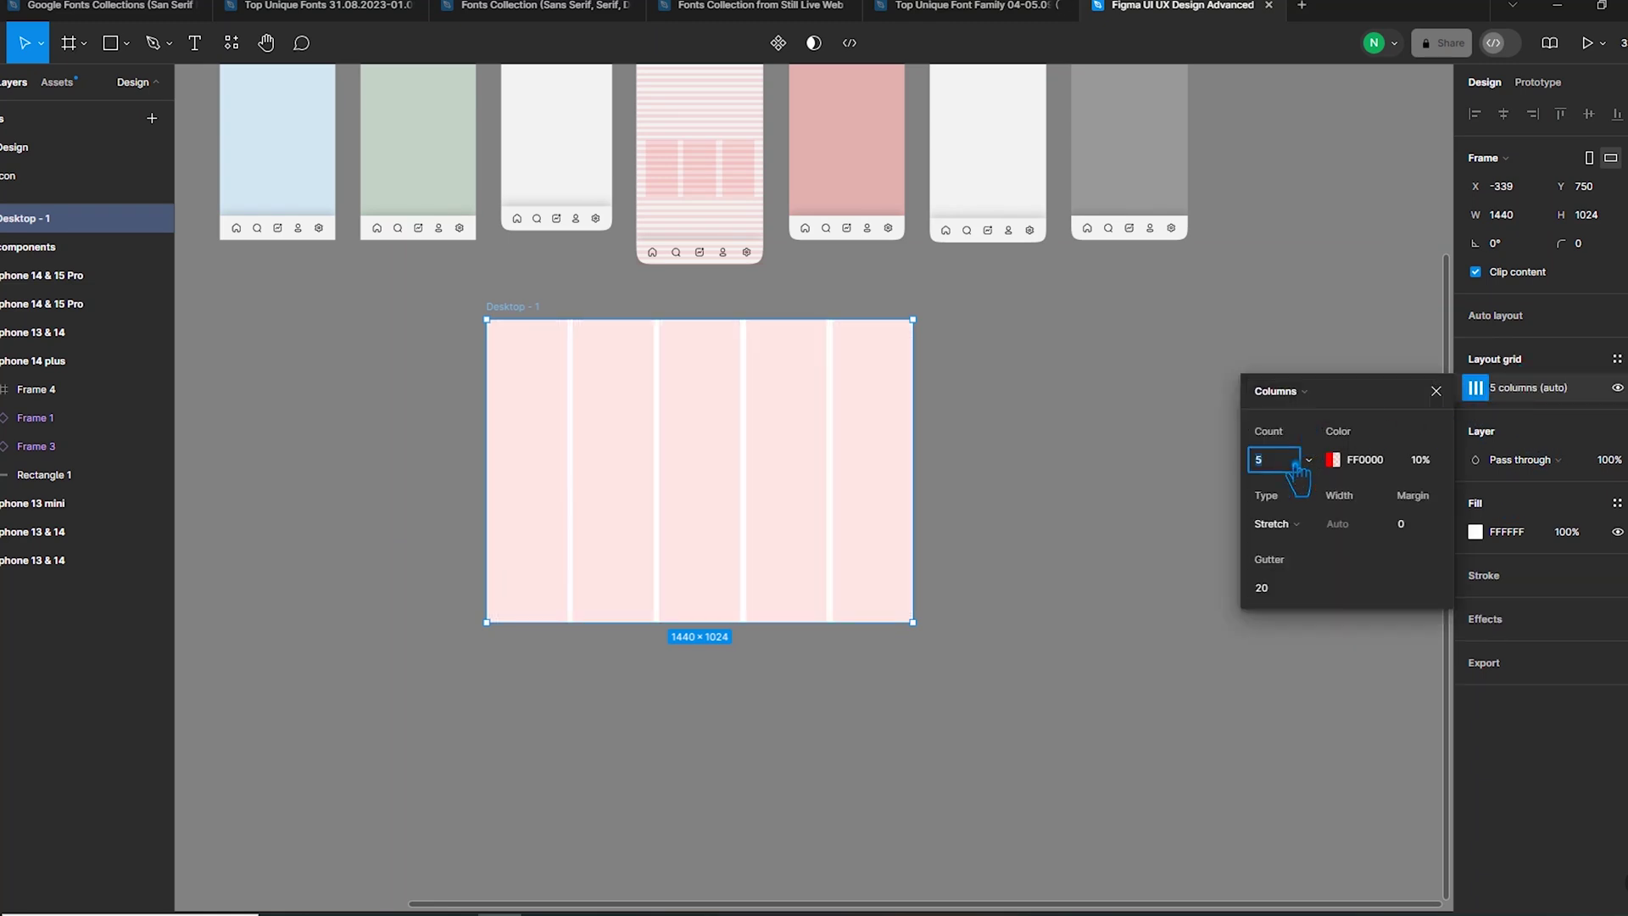
key("Return")
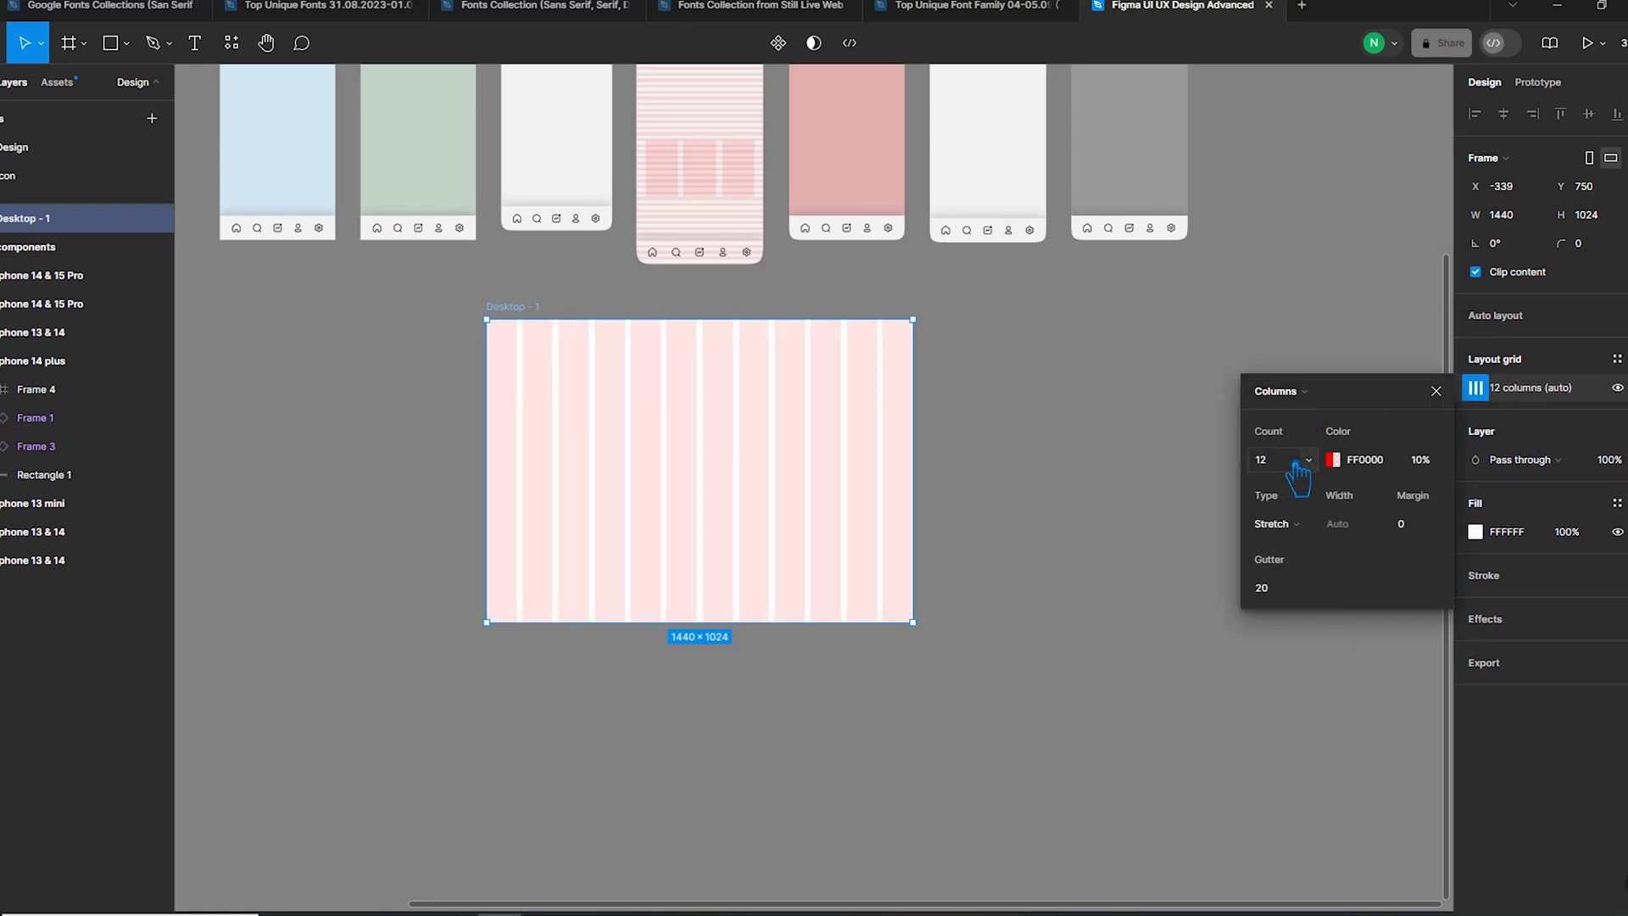
Set the opacity of the desktop column grid's colour to 15%.
left_click(1441, 464)
key("Return")
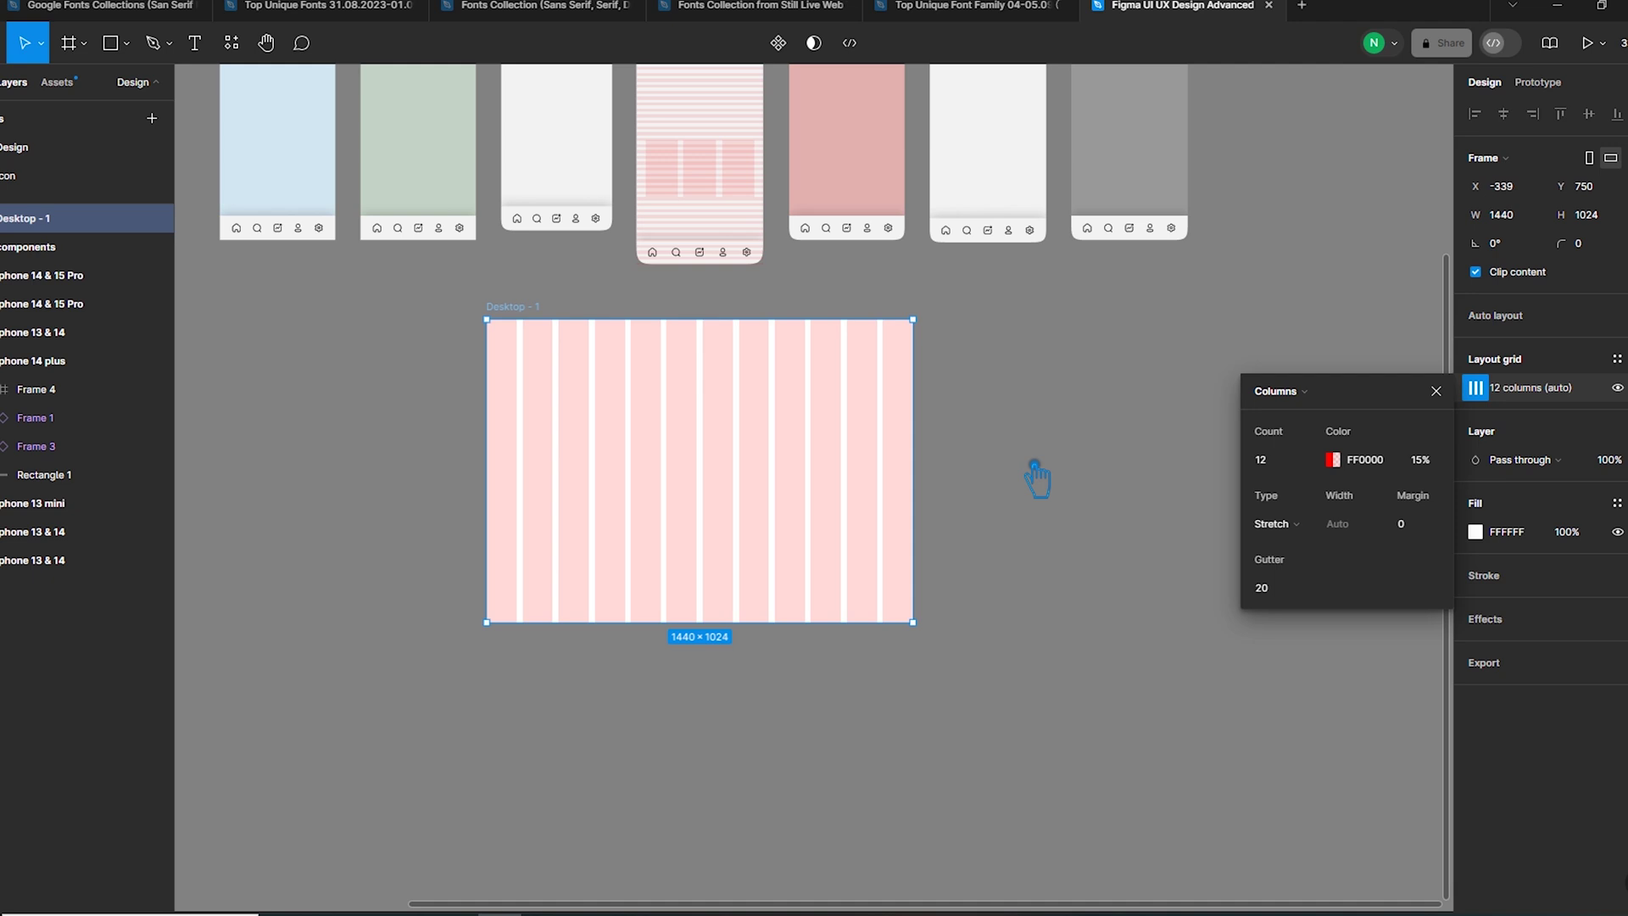
left_click(1036, 477)
Try a gutter of 30 on the desktop frame's 12-column grid.
left_click(771, 443)
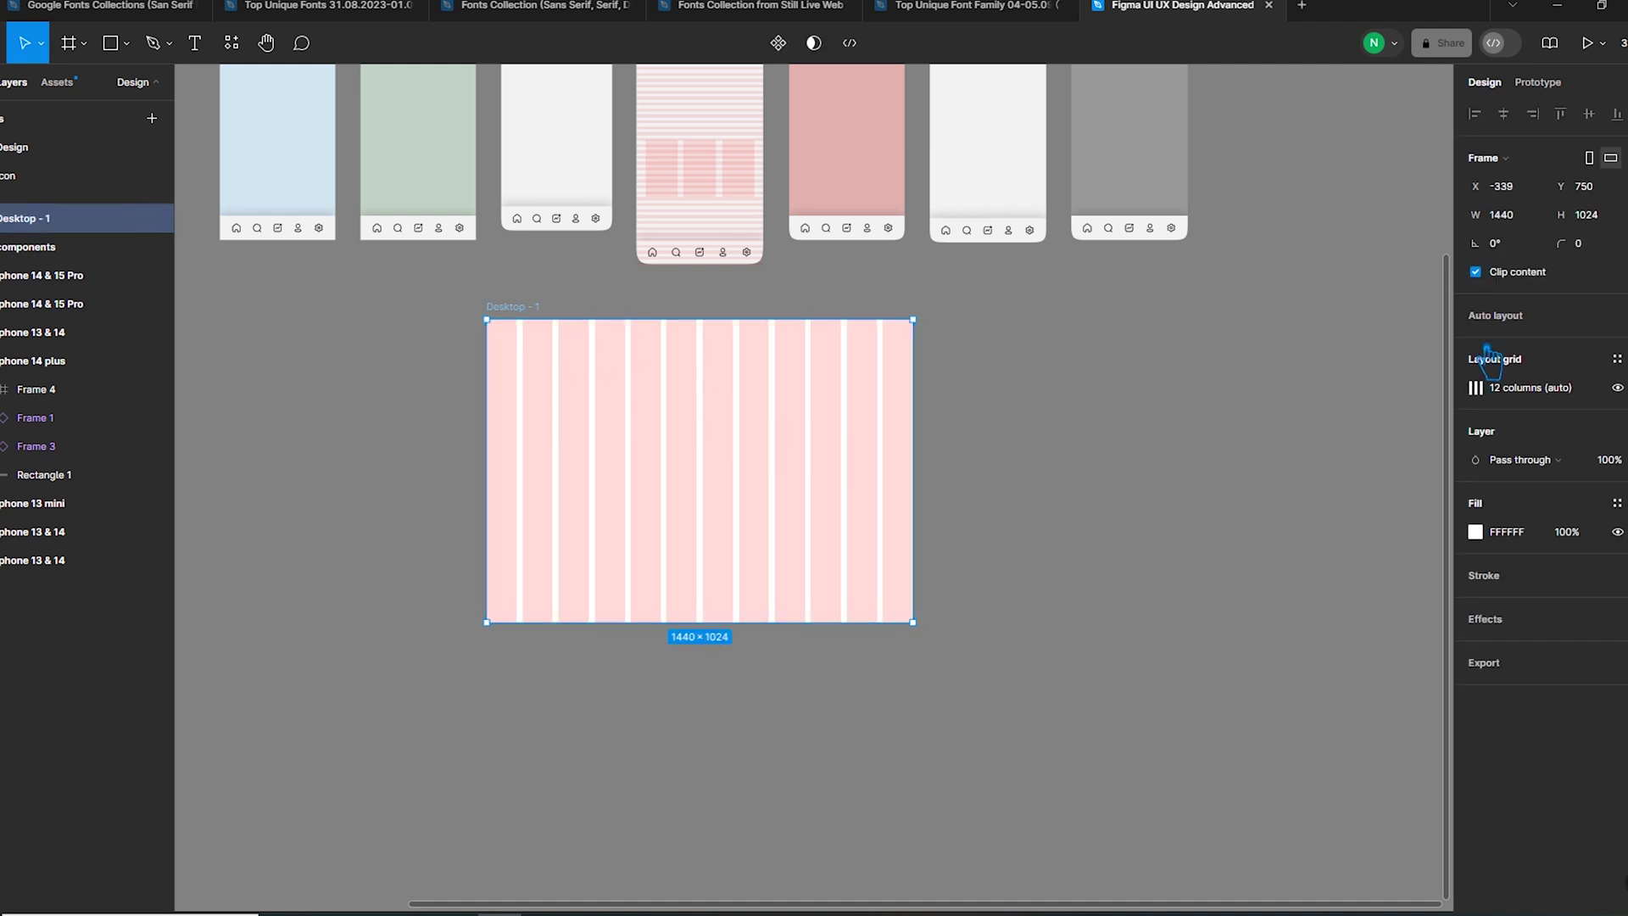
left_click(1475, 387)
left_click(1292, 588)
type("30")
key("Return")
key("ctrl+z")
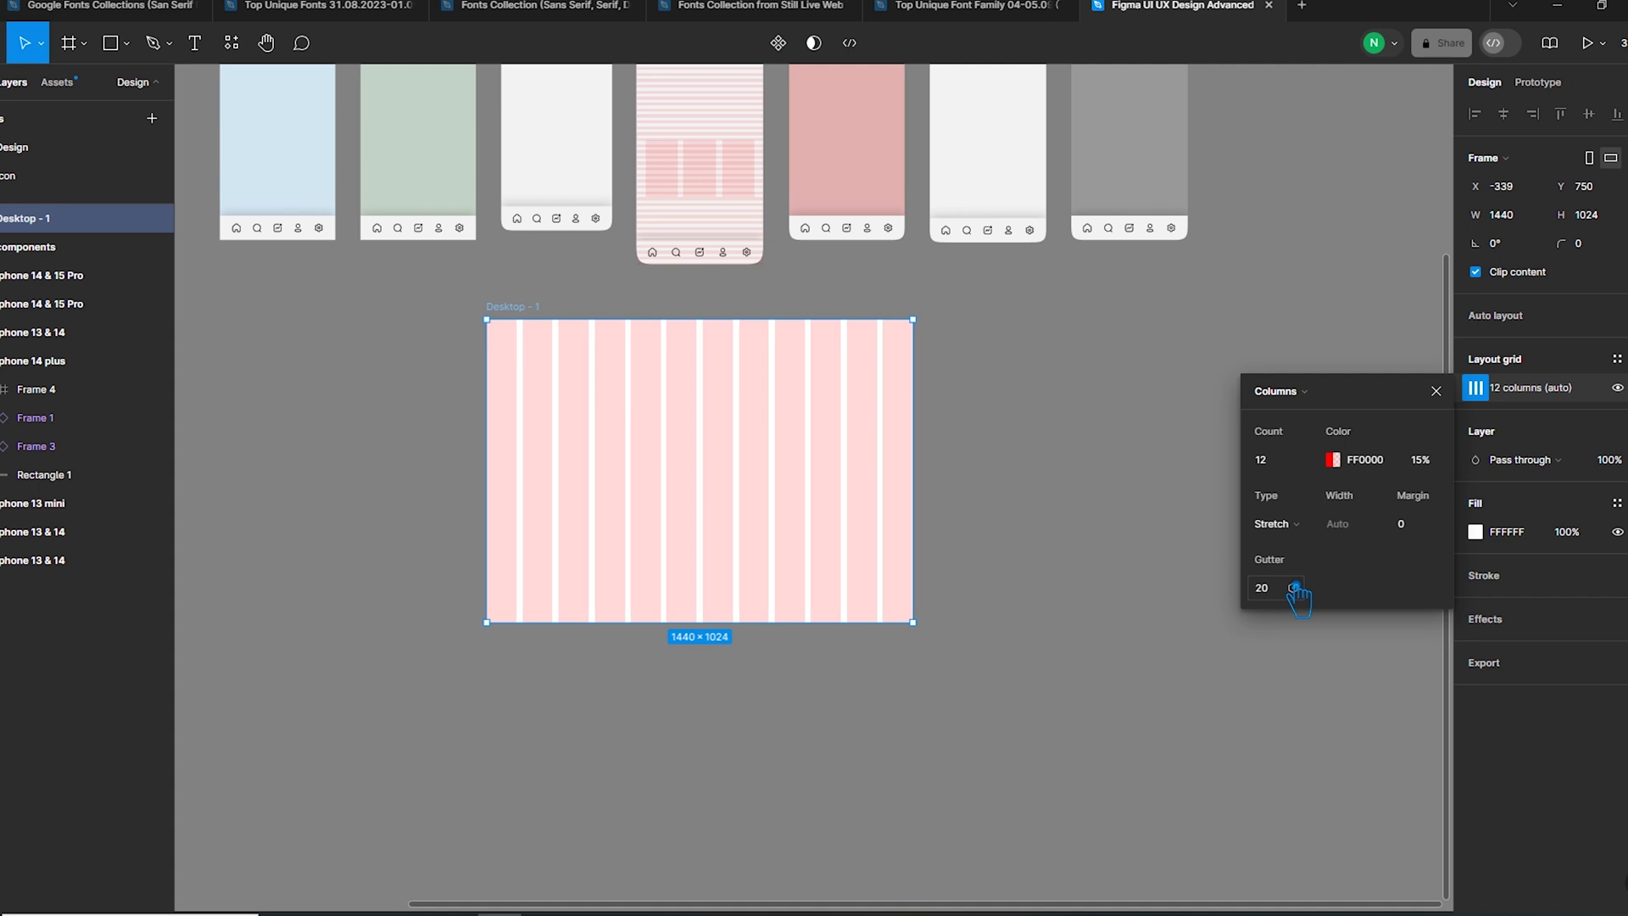
Set the margin of the desktop frame's column grid to 40.
left_click(1417, 523)
type("30")
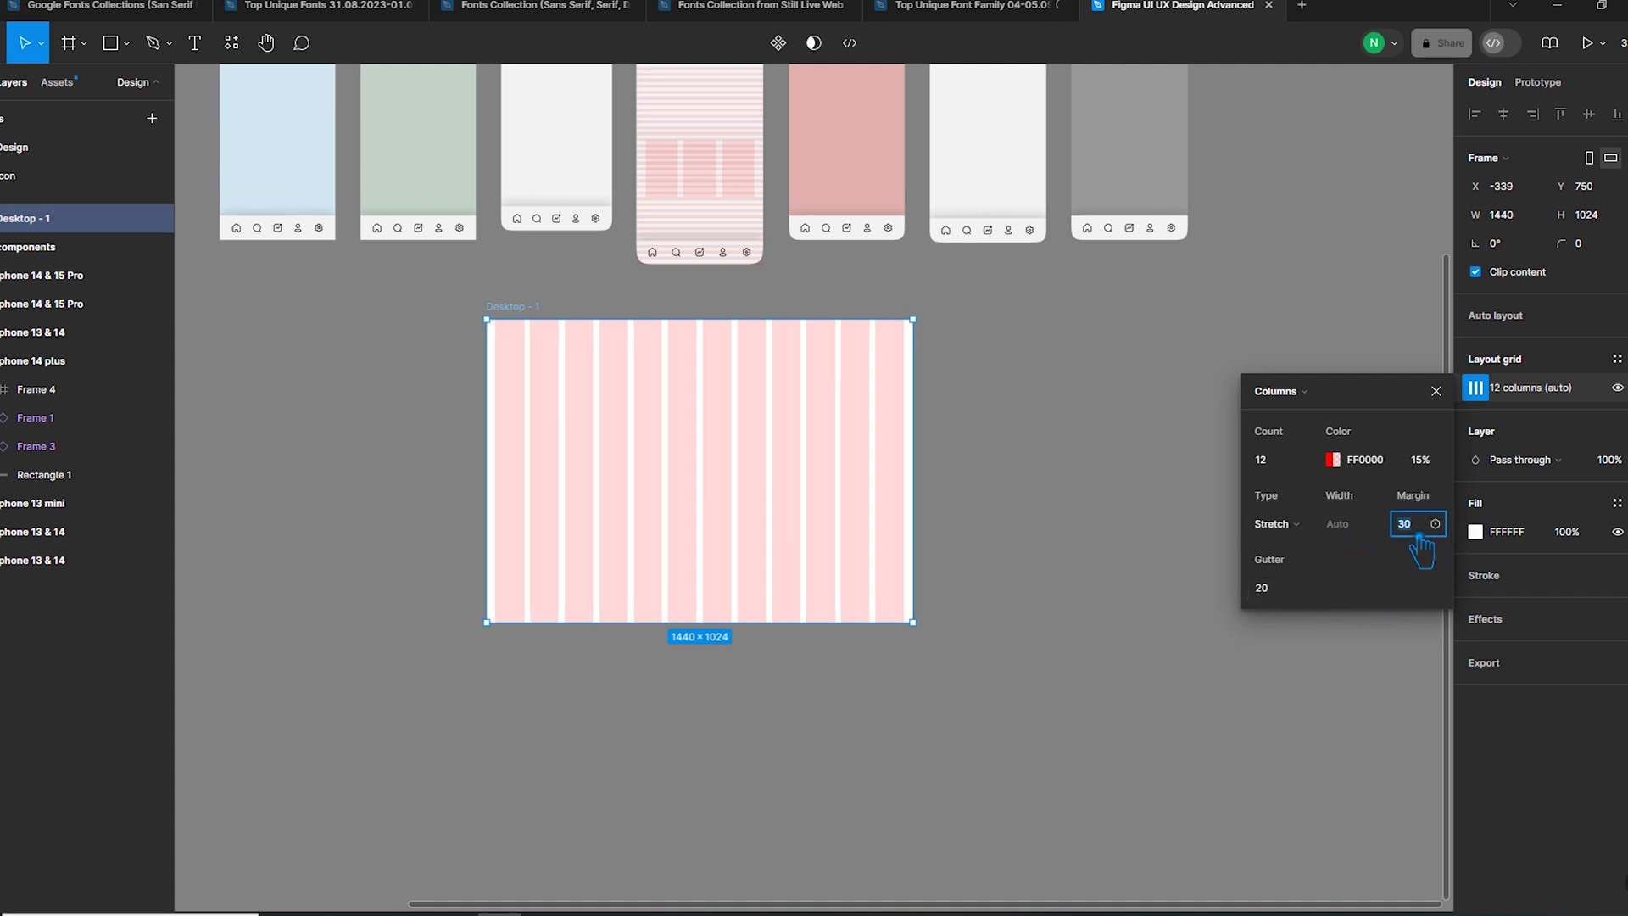
key("Return")
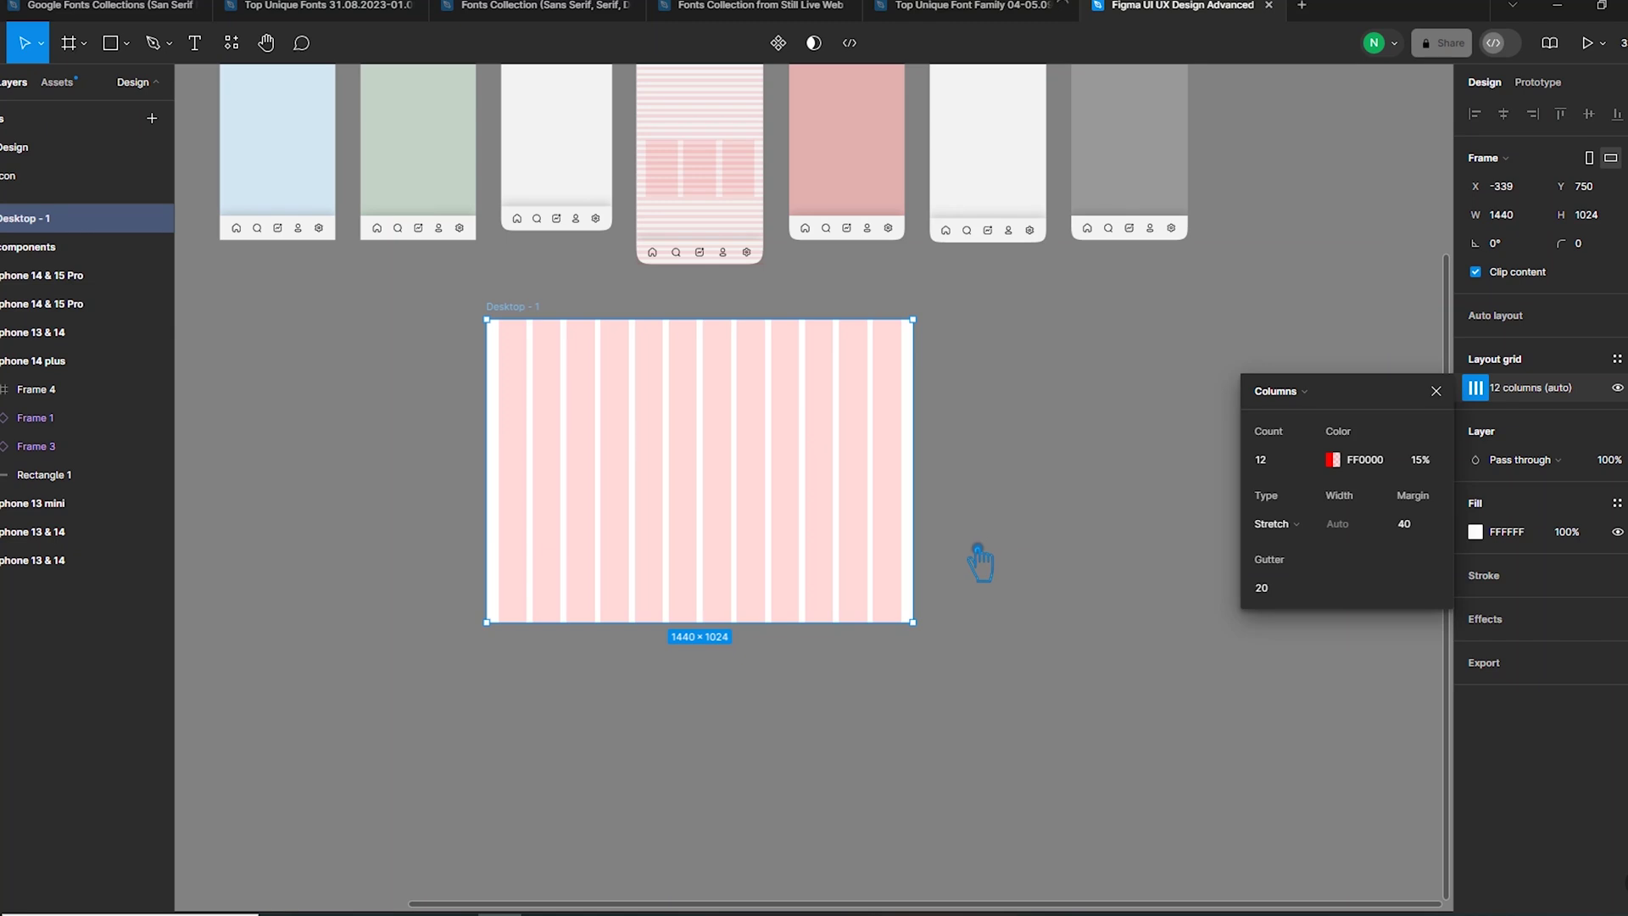
left_click(1013, 511)
Draw a full-height sidebar frame, about 368 × 1024, over the desktop frame's left margin and first three columns.
scroll(490, 446, "up", 3)
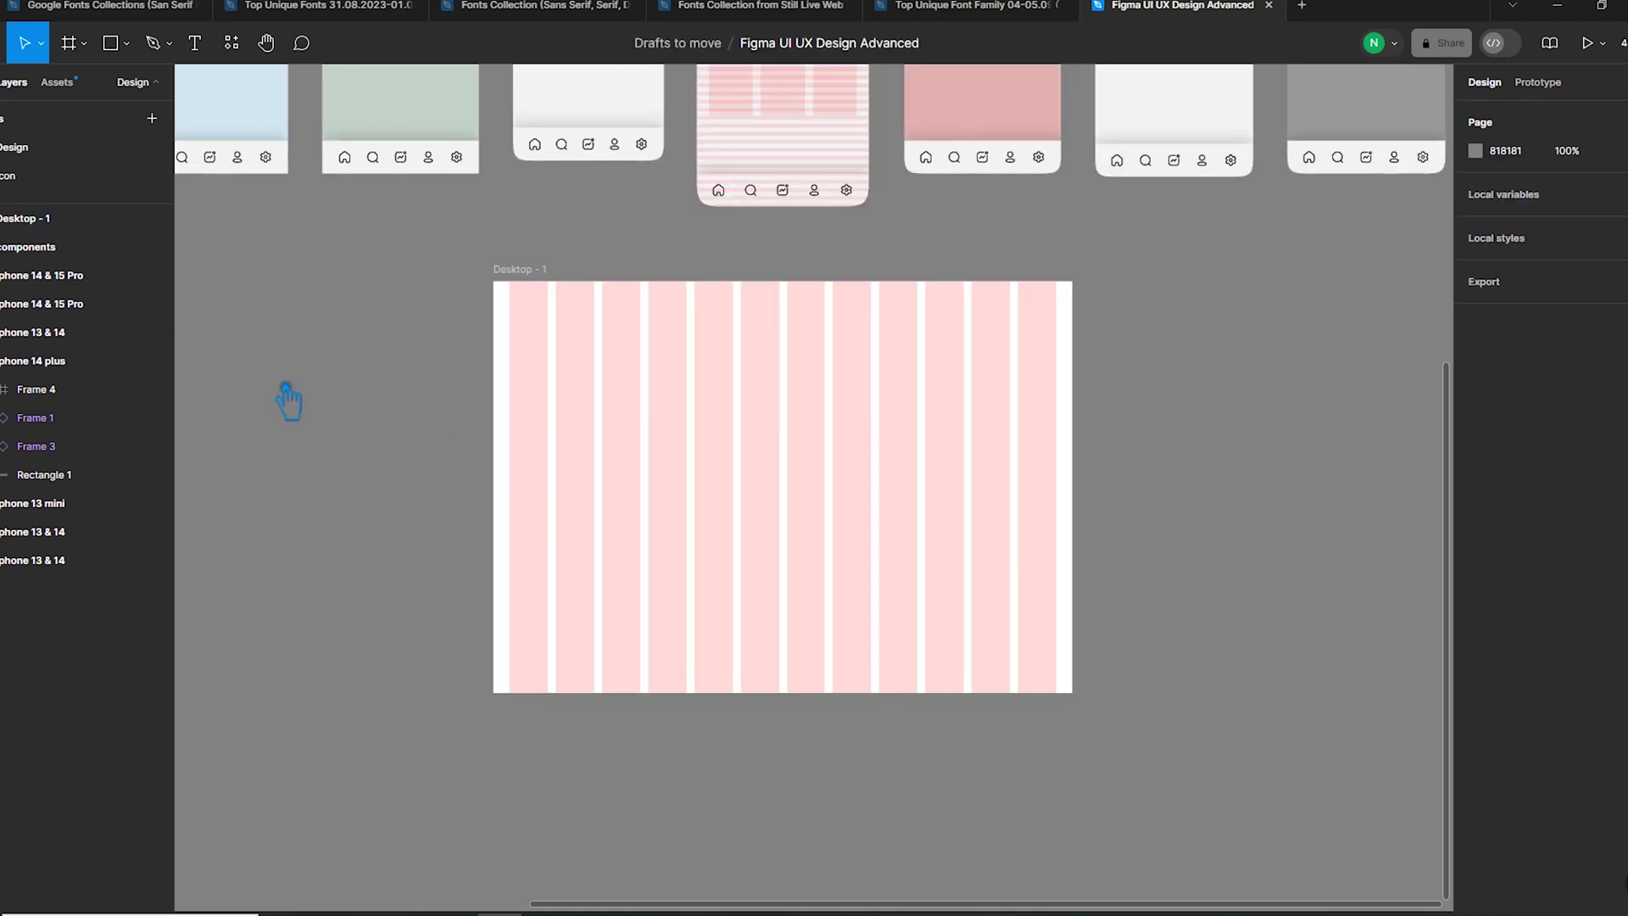
left_click(84, 43)
left_click(66, 97)
left_click_drag(495, 282, 654, 702)
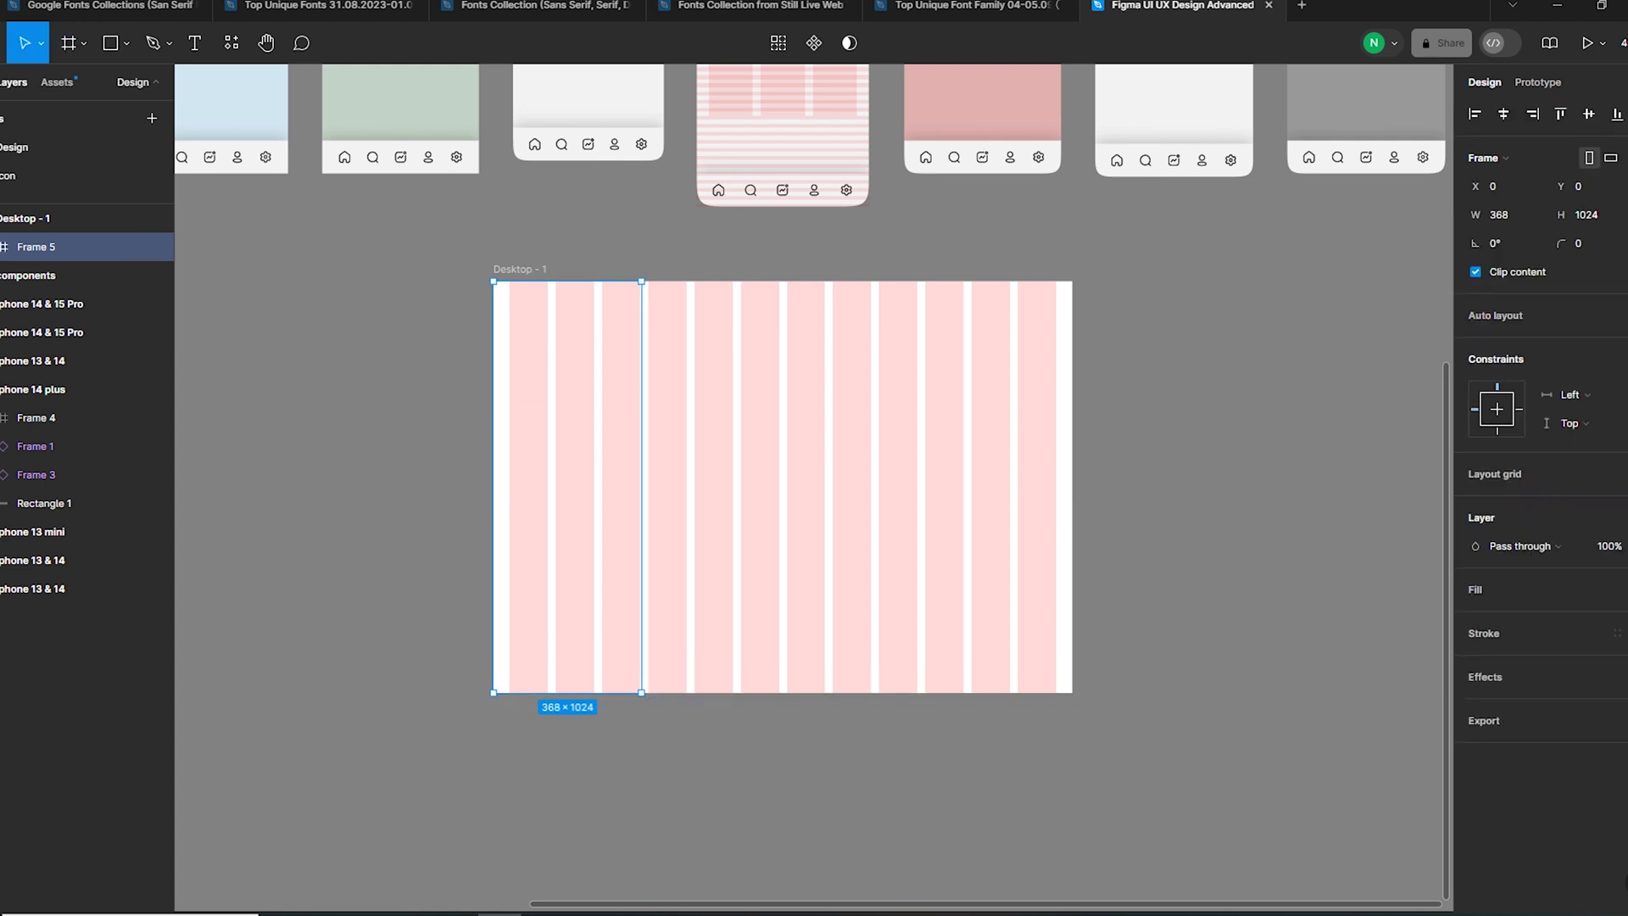
Add a fill to the sidebar frame and set its colour to dark blue 40427E.
left_click(1572, 587)
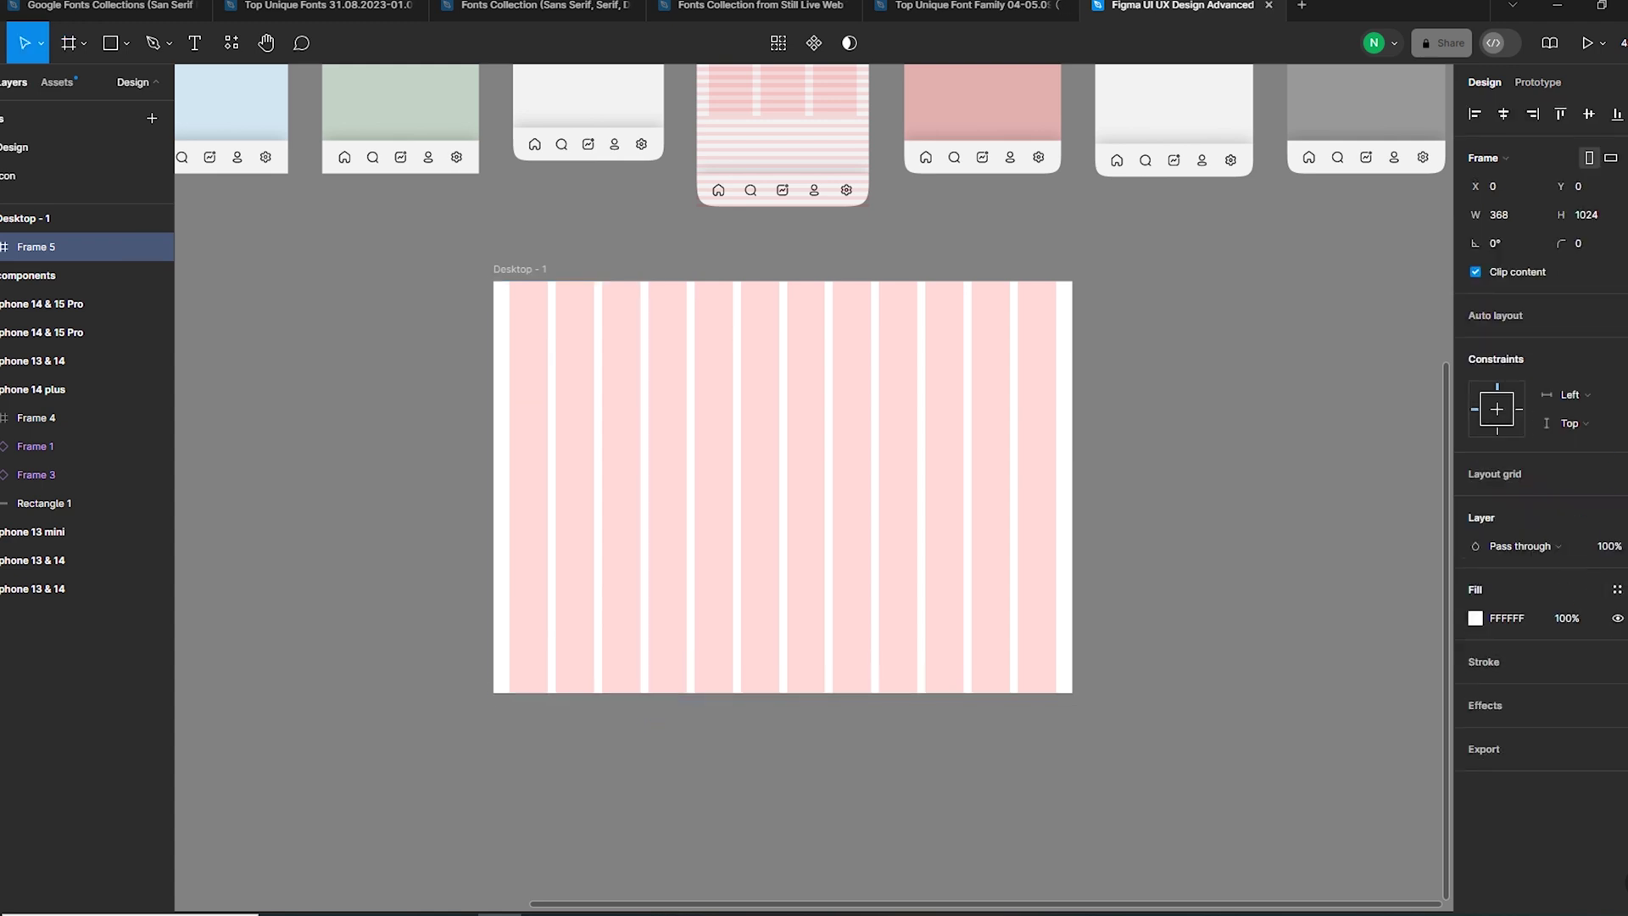
left_click(1479, 620)
left_click(1297, 462)
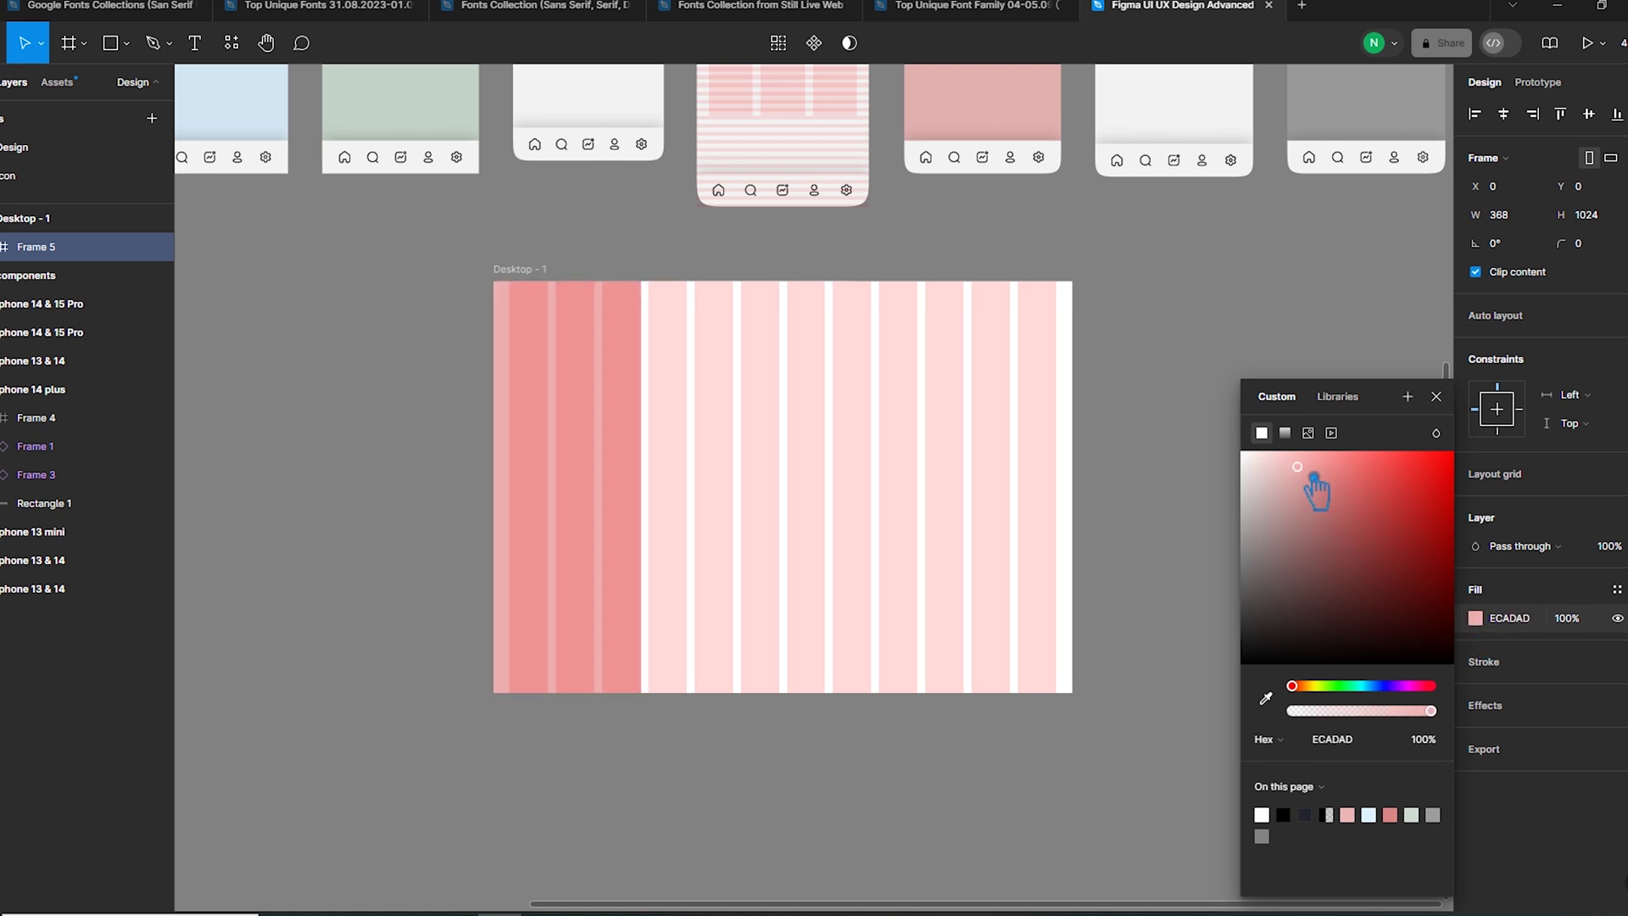
left_click(1370, 685)
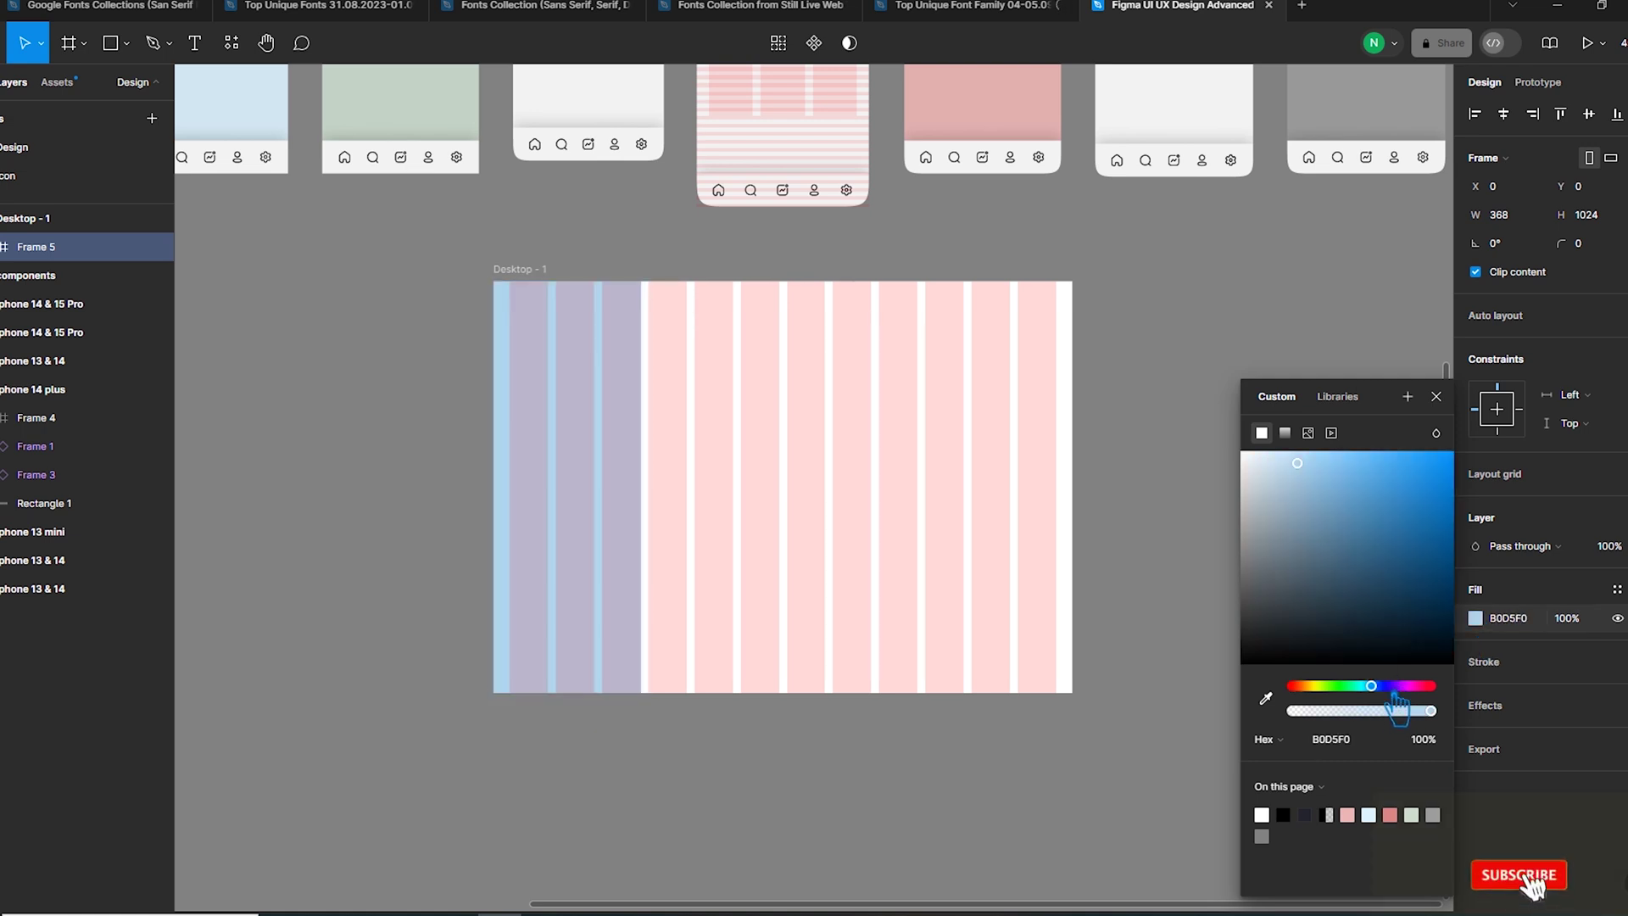
left_click(1382, 685)
mouse_move(1350, 587)
left_mouse_down()
mouse_move(1343, 601)
mouse_move(1364, 581)
left_mouse_up()
left_click(1204, 325)
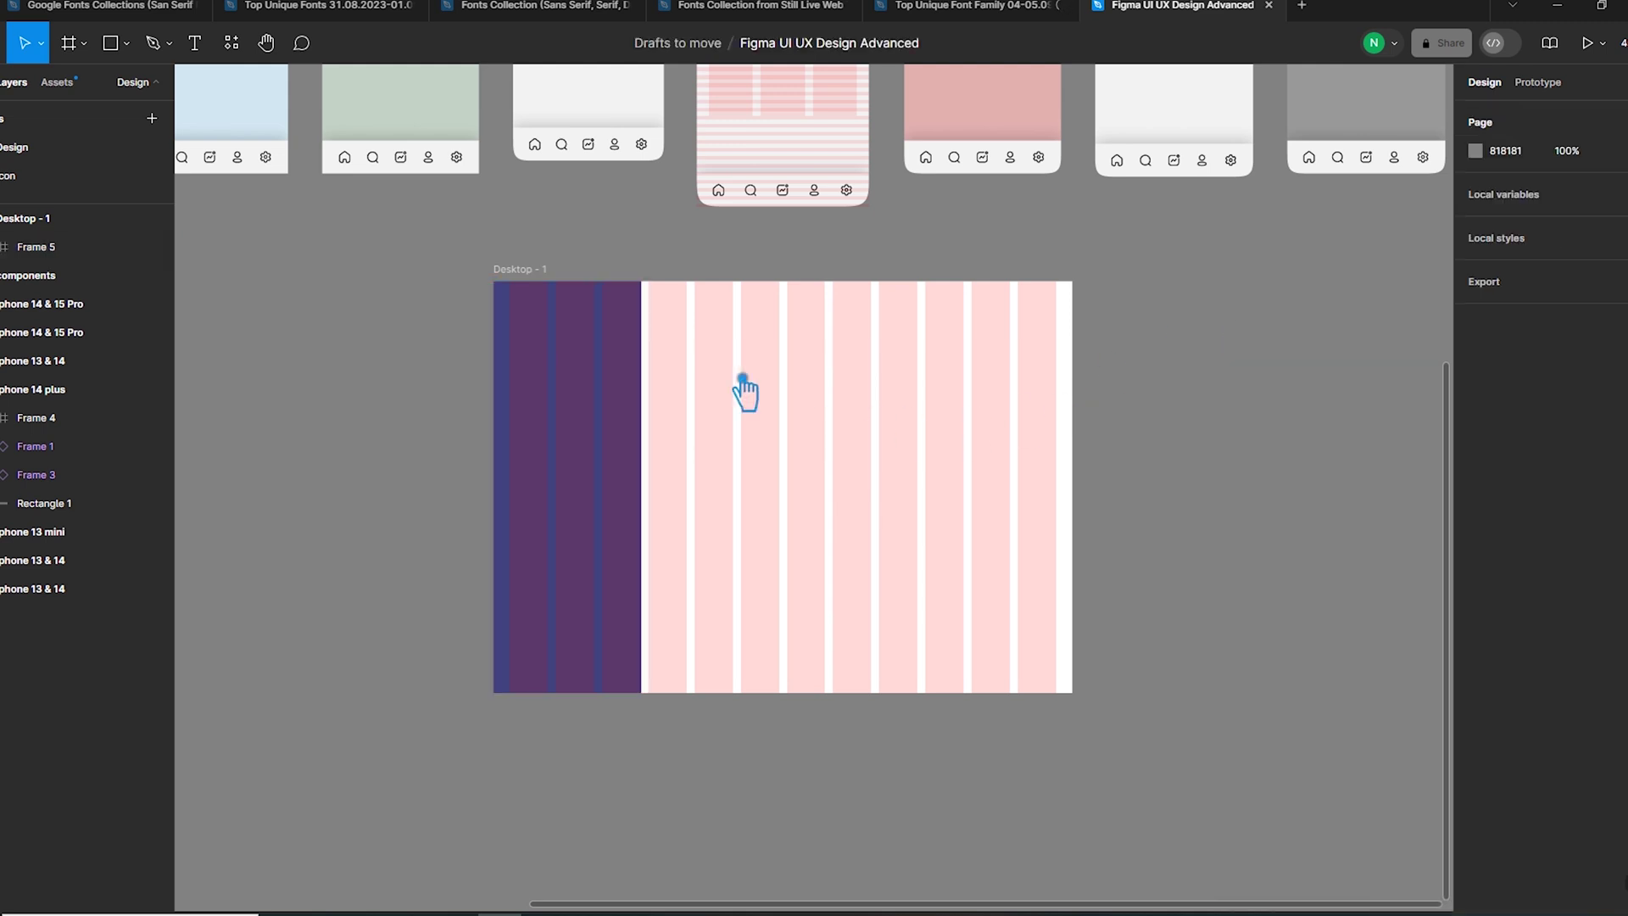
Review the sidebar frame's properties and the column layout grid settings of the 1440 × 1024 desktop frame.
left_click(588, 451)
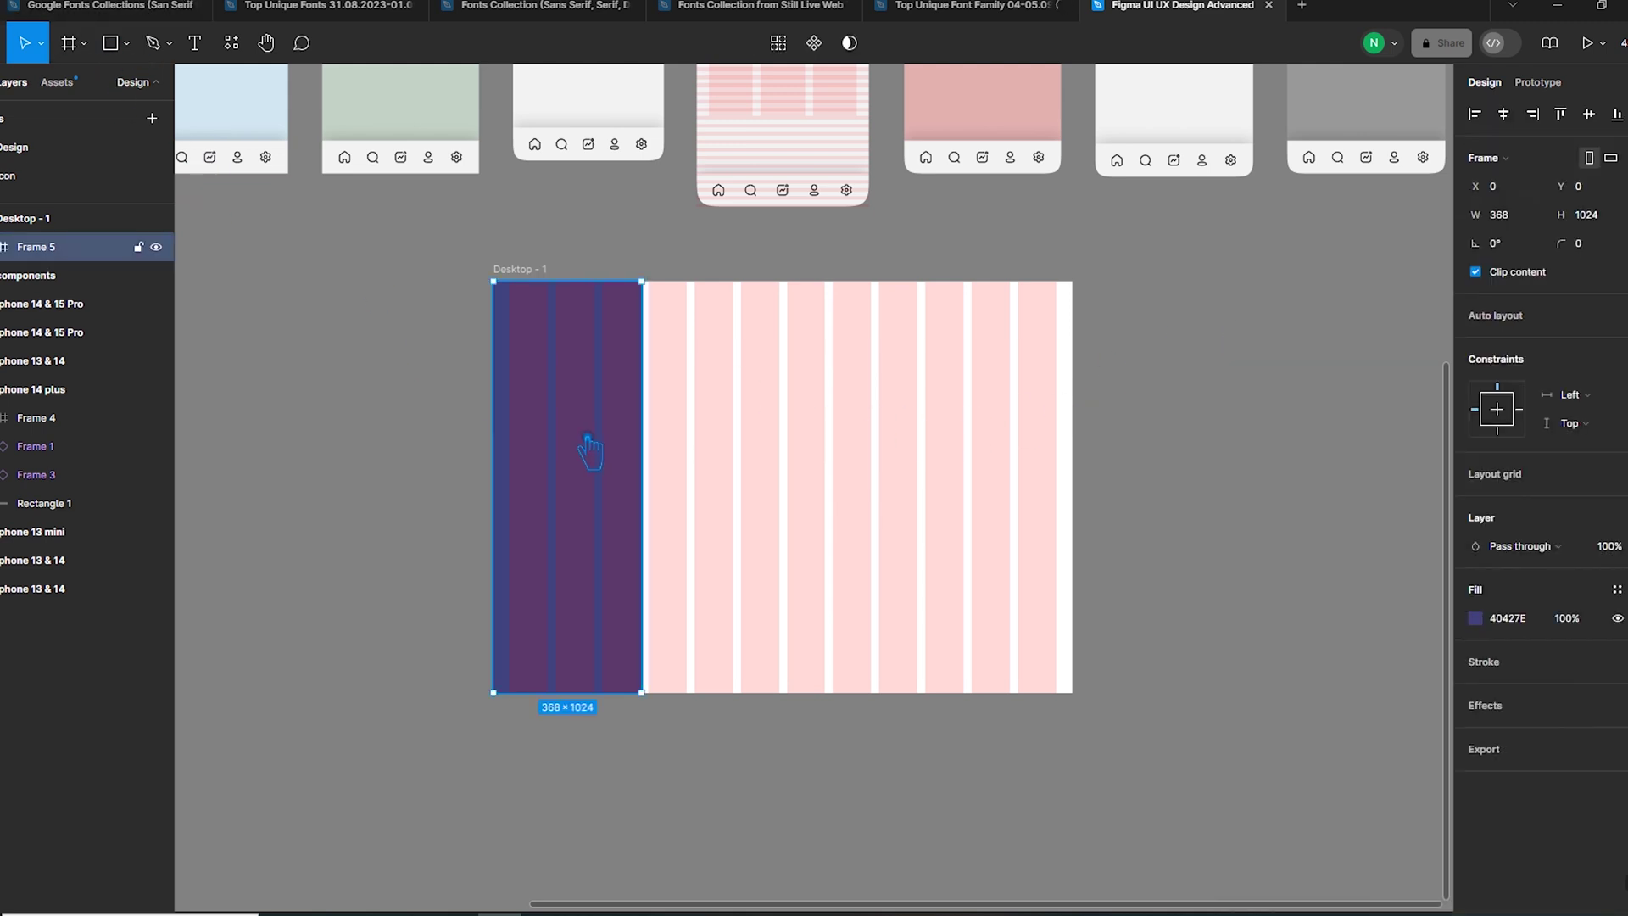
left_click(883, 450)
left_click(519, 270)
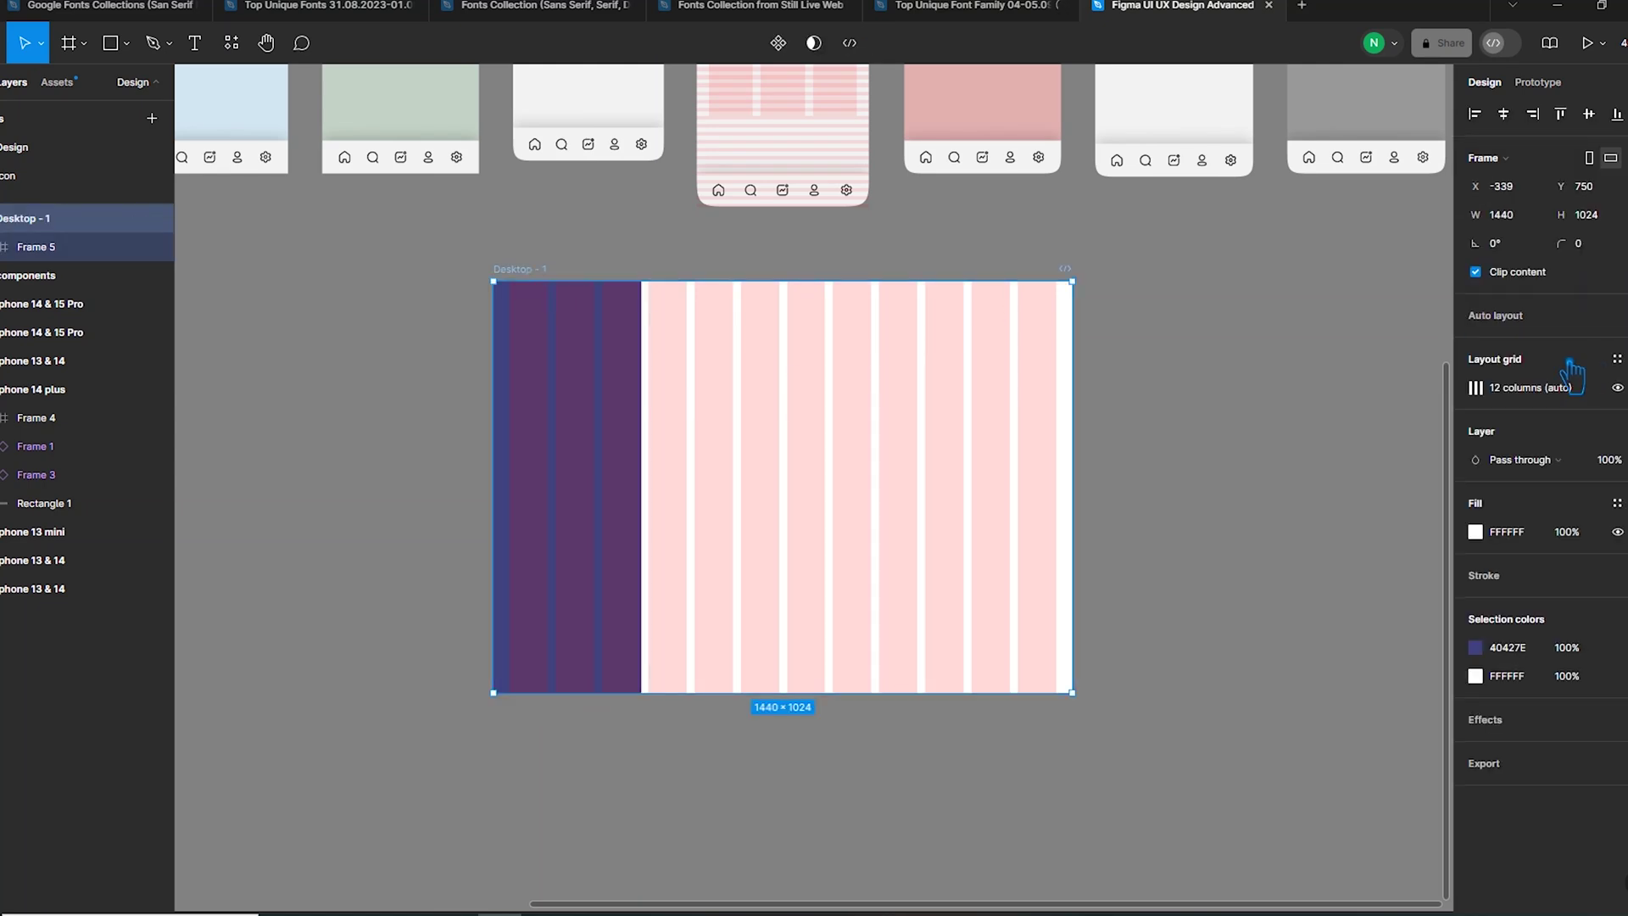
left_click(1475, 390)
left_click(1475, 390)
left_click(1477, 391)
left_click(1477, 394)
left_click(1476, 390)
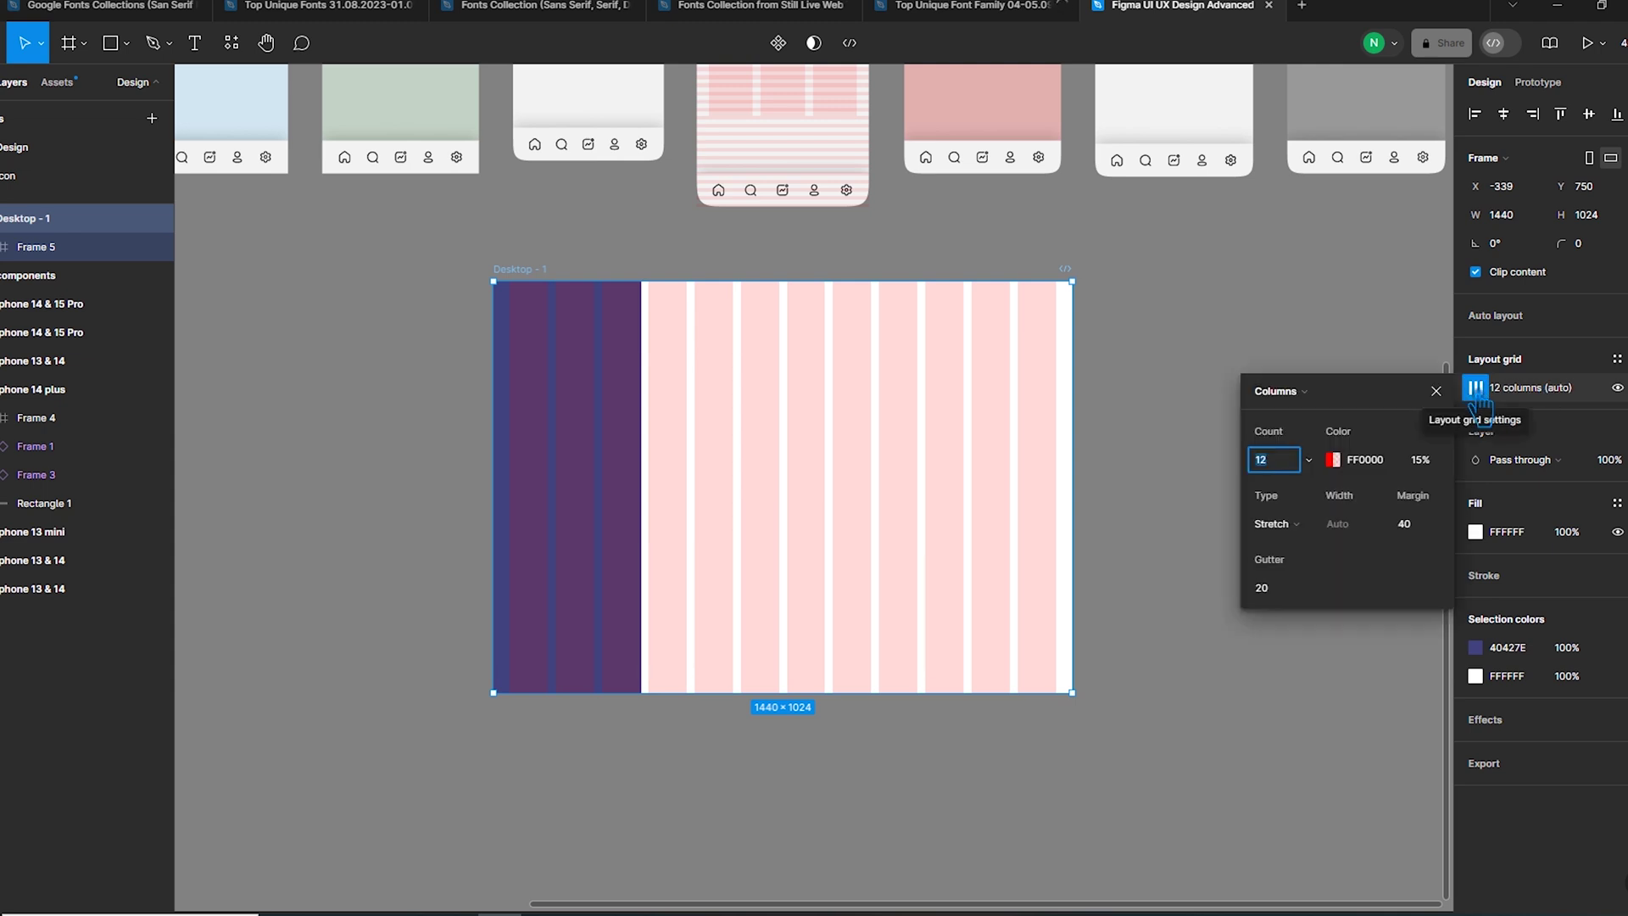
left_click(1427, 356)
left_click(530, 272)
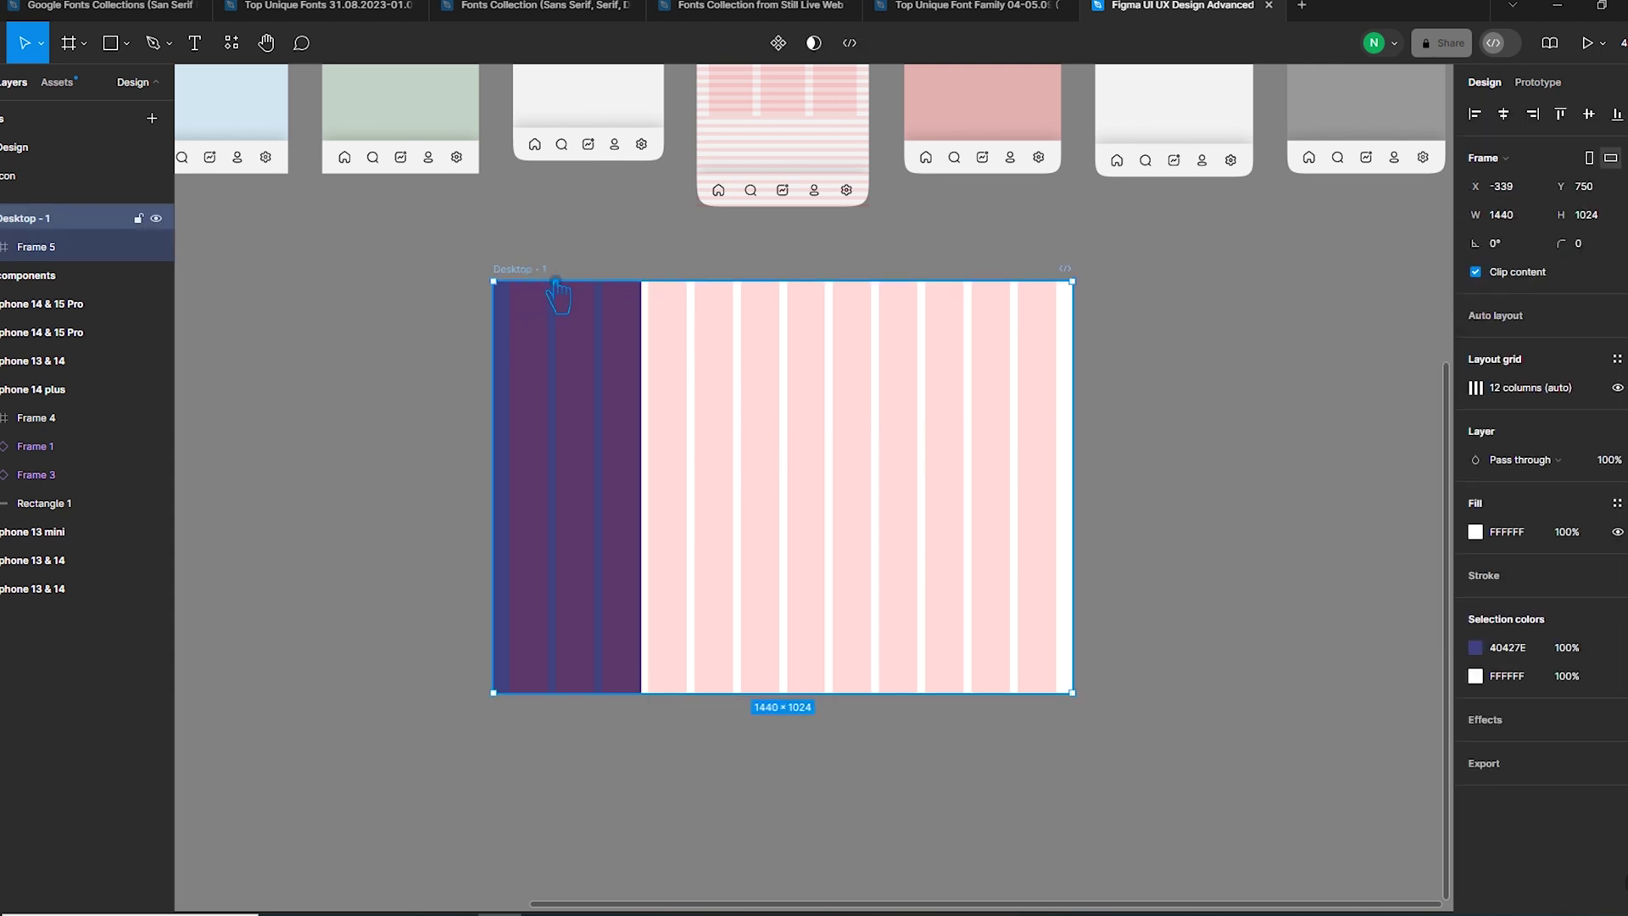
Remove the 12-column layout grid from the desktop frame.
left_click(1474, 396)
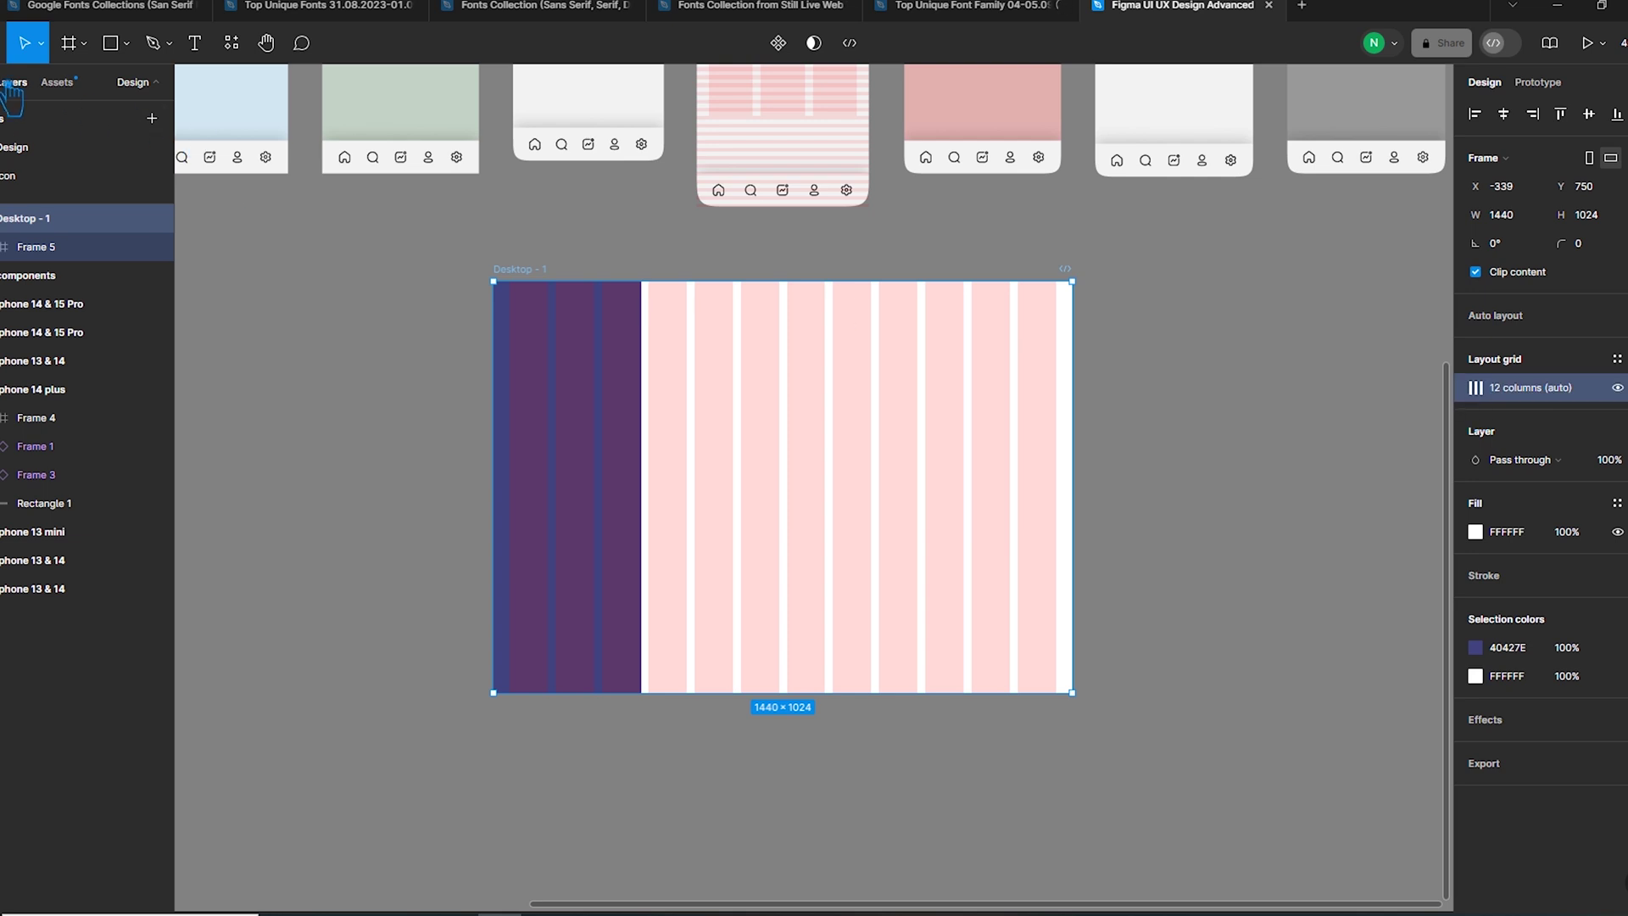
left_click(8, 42)
mouse_move(123, 127)
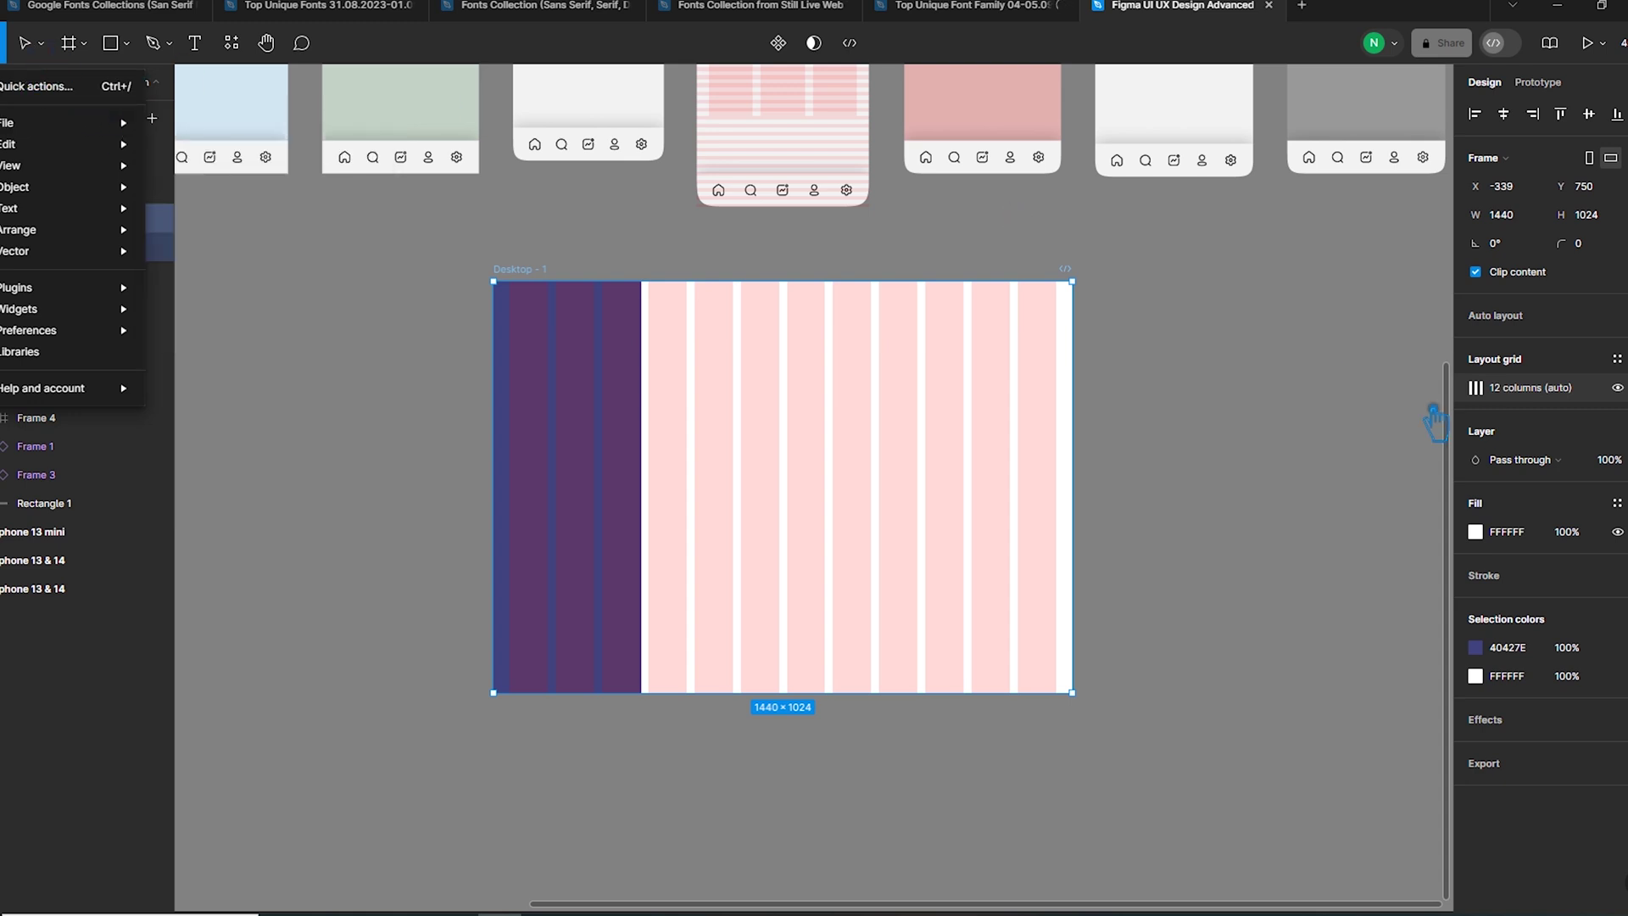
key("Escape")
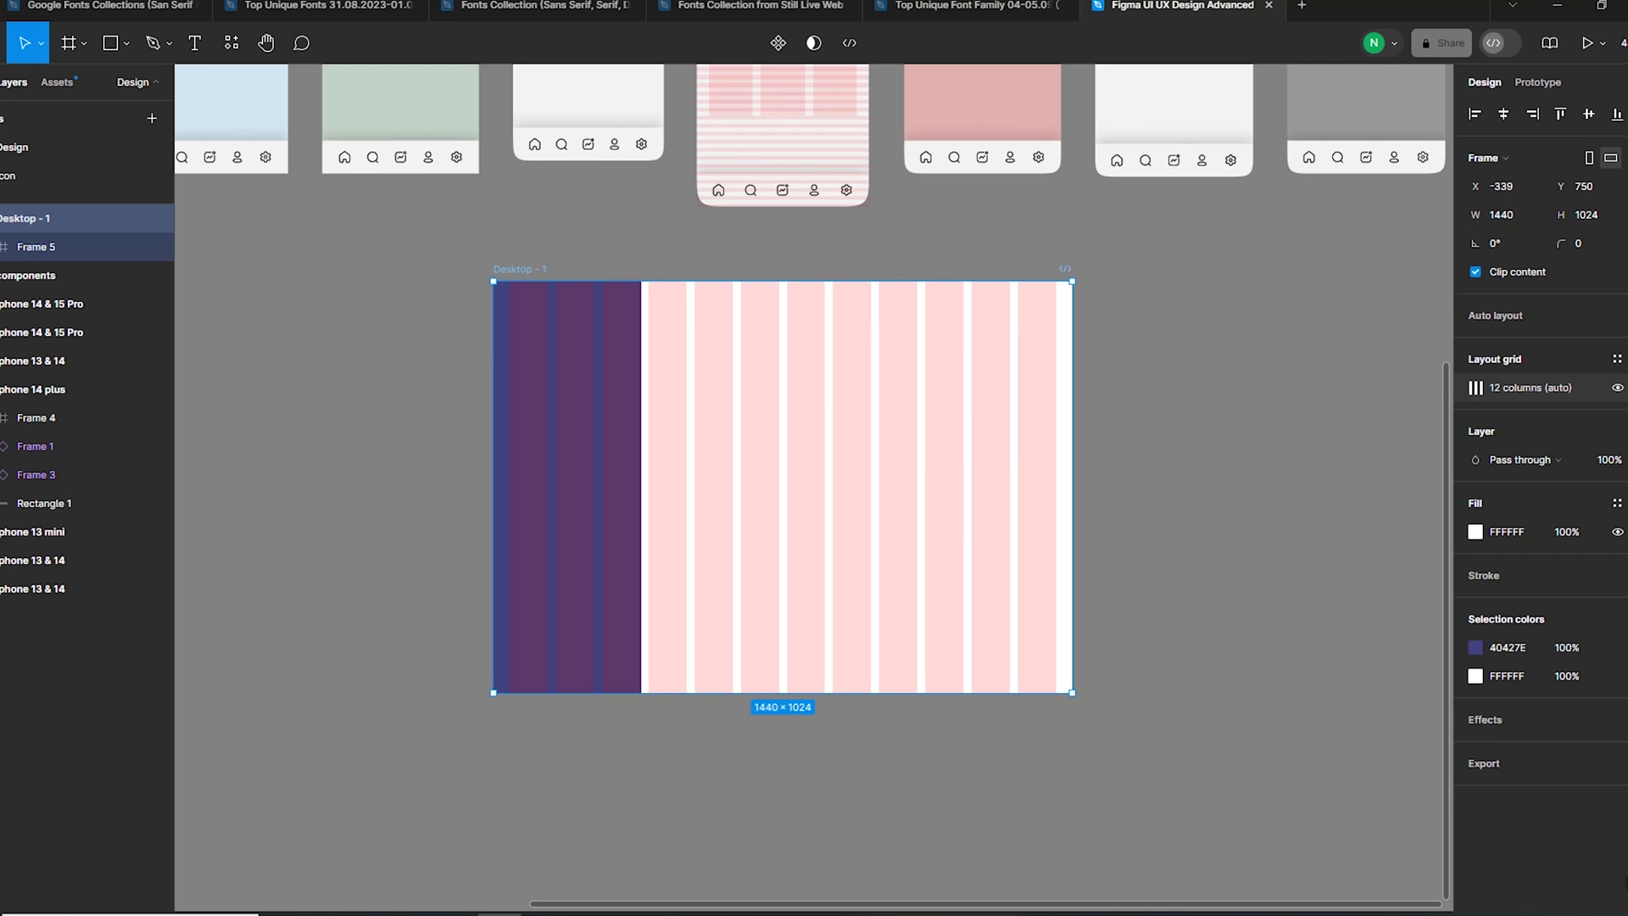
key("ctrl+shift+4")
left_click(1199, 455)
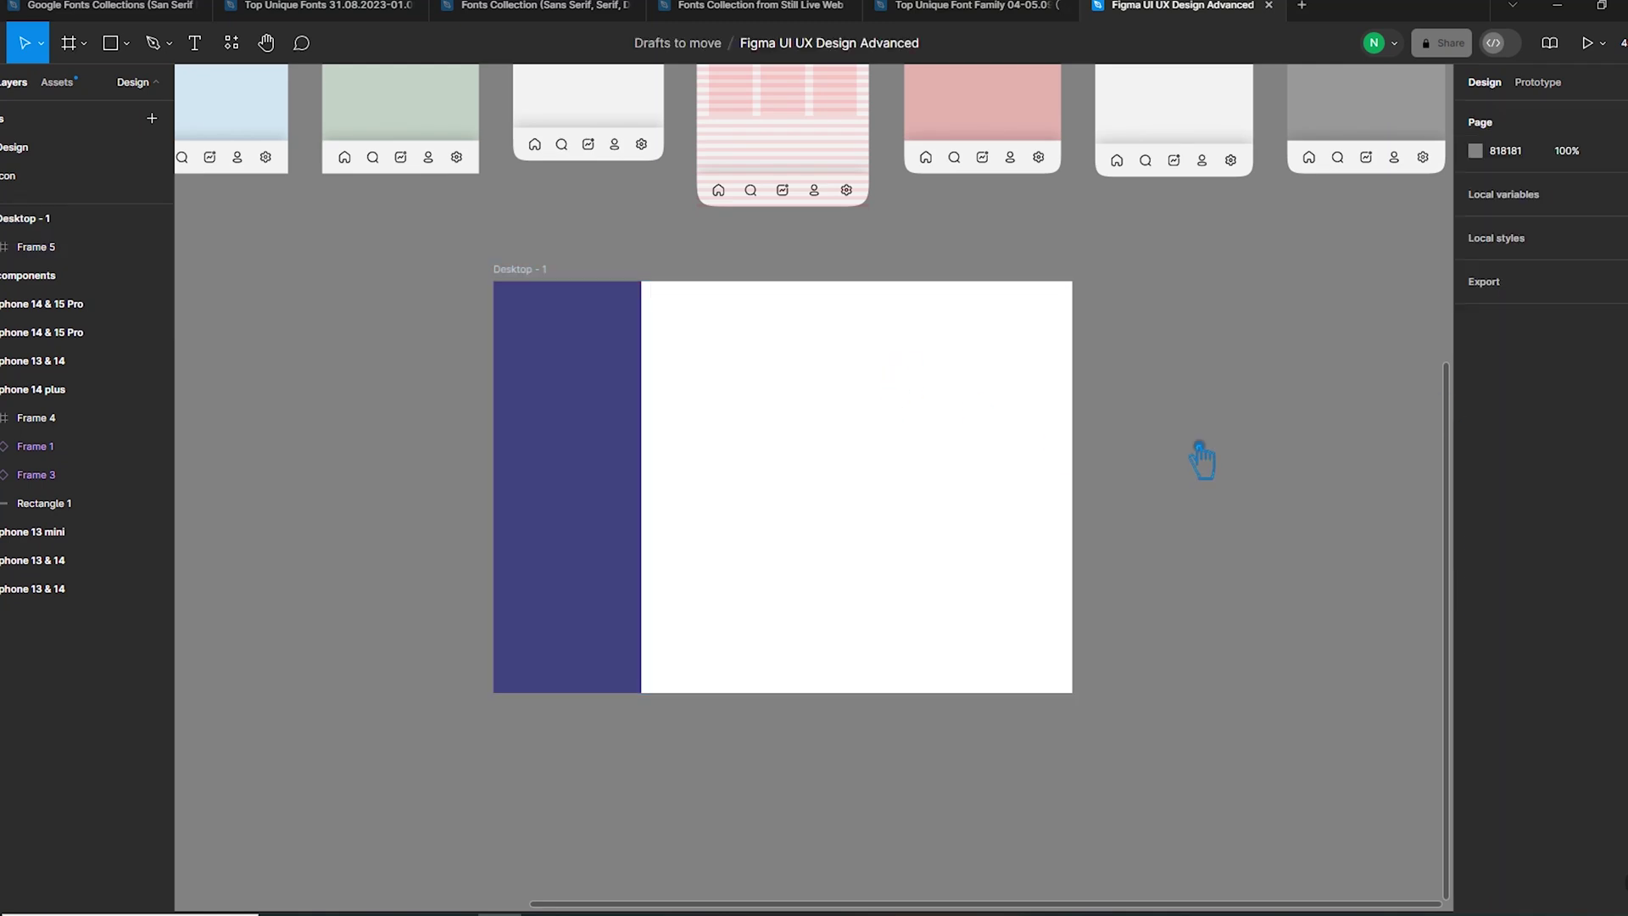
Draw a full-height content frame, about 1070 × 1024, filling the desktop frame's area beside the dark blue sidebar.
left_click(84, 43)
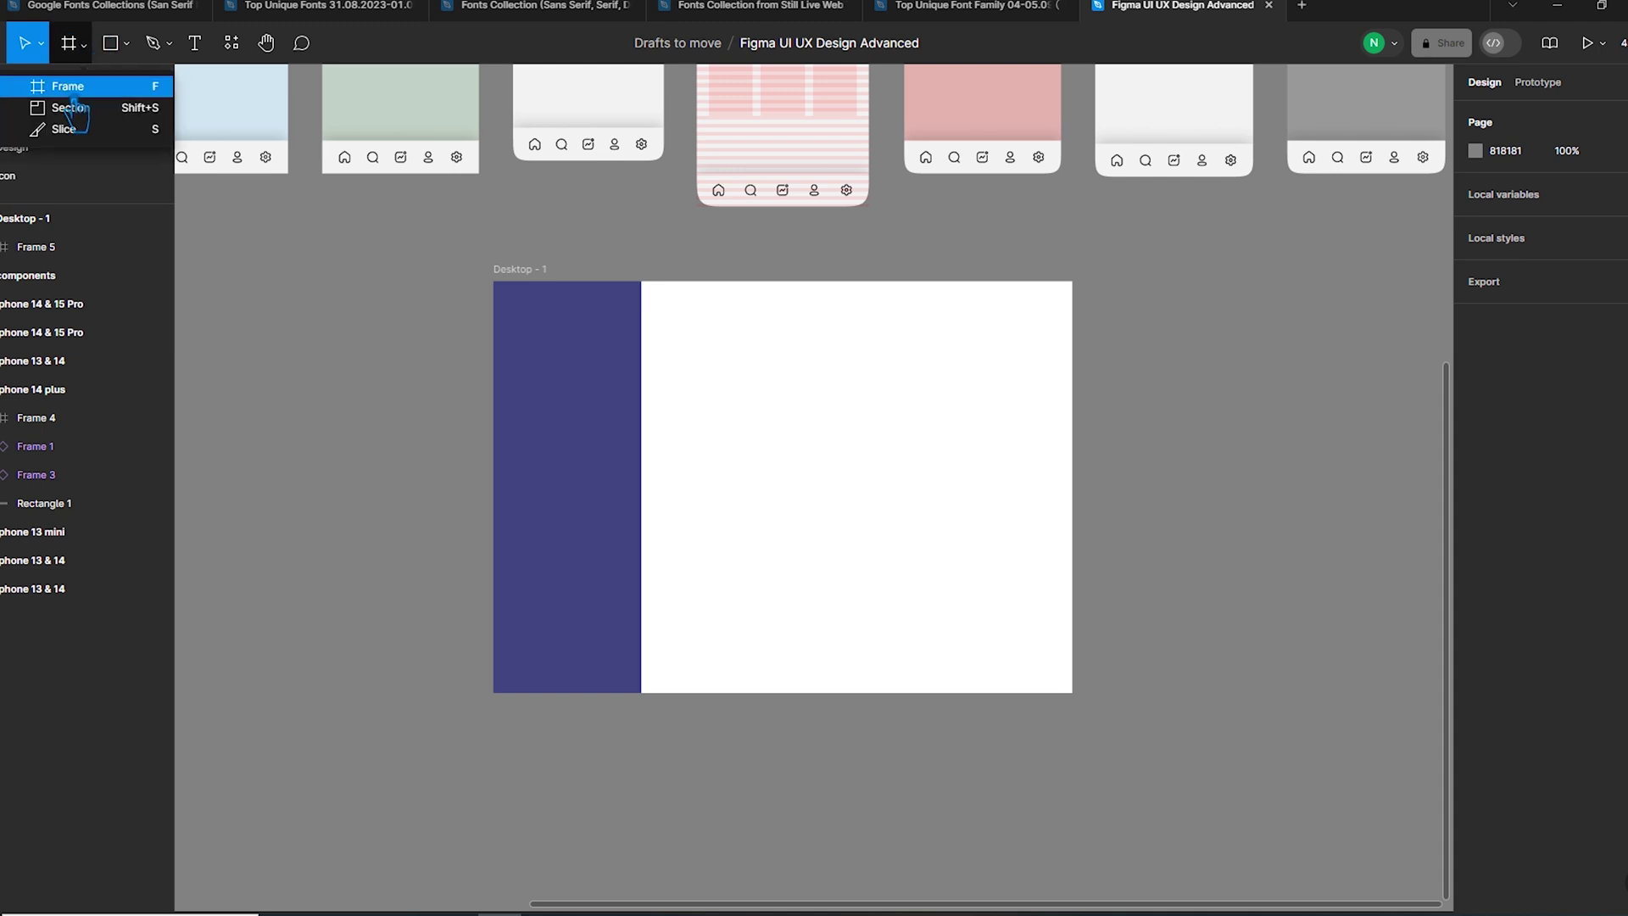
left_click(51, 95)
left_click_drag(642, 282, 1090, 712)
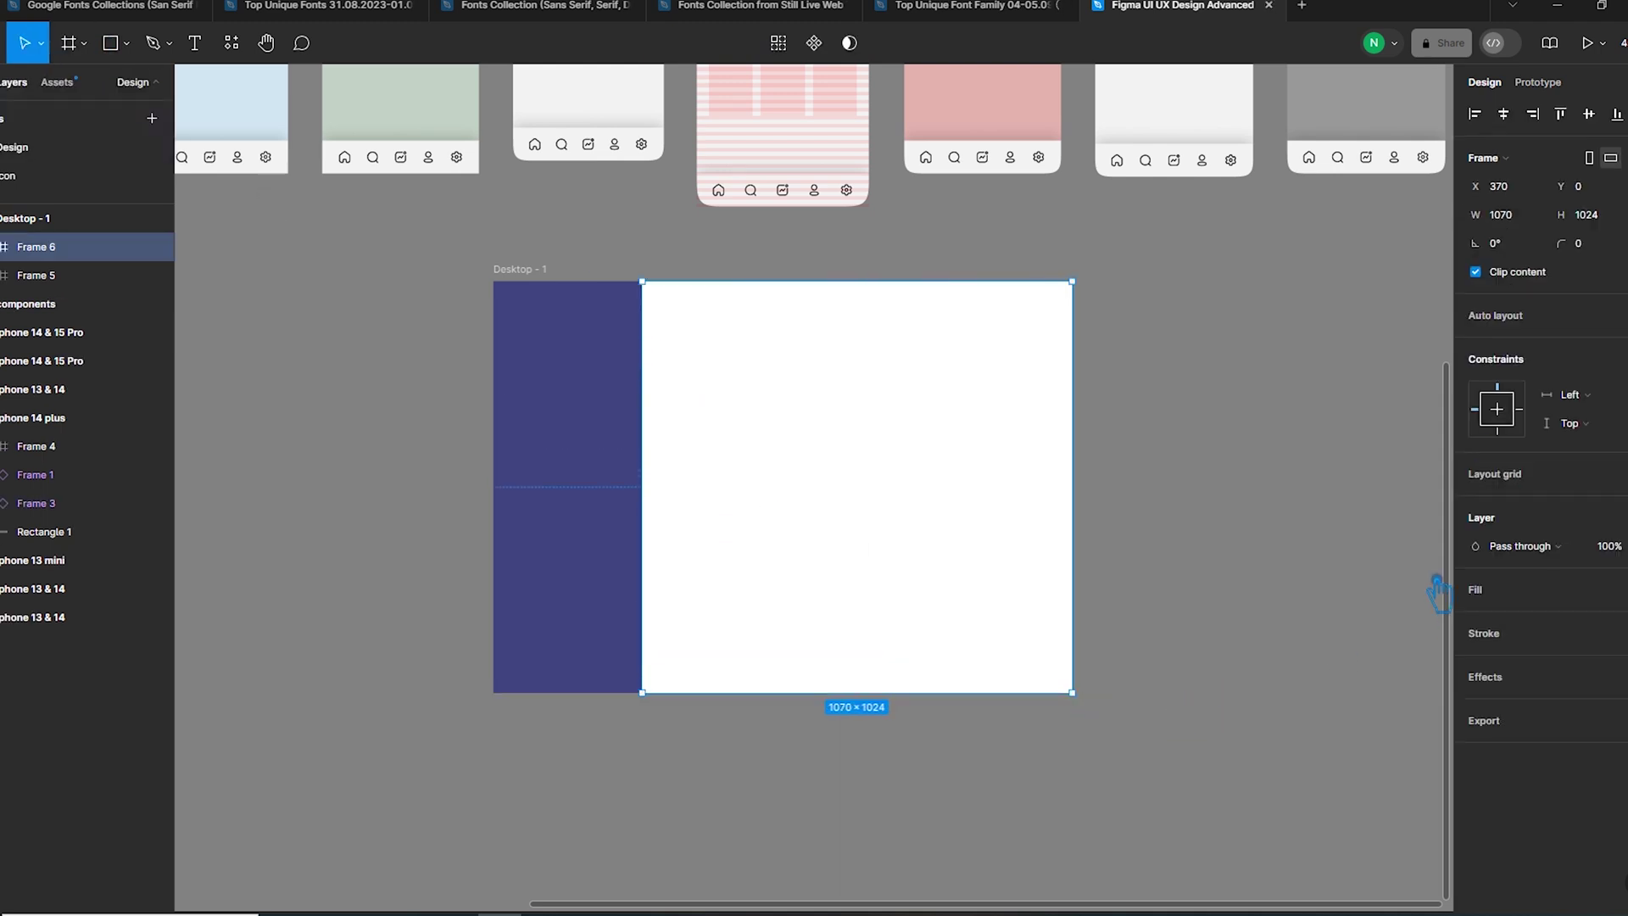
Paste the copied desktop frame with its 12-column layout grid into the new content frame.
key("ctrl+v")
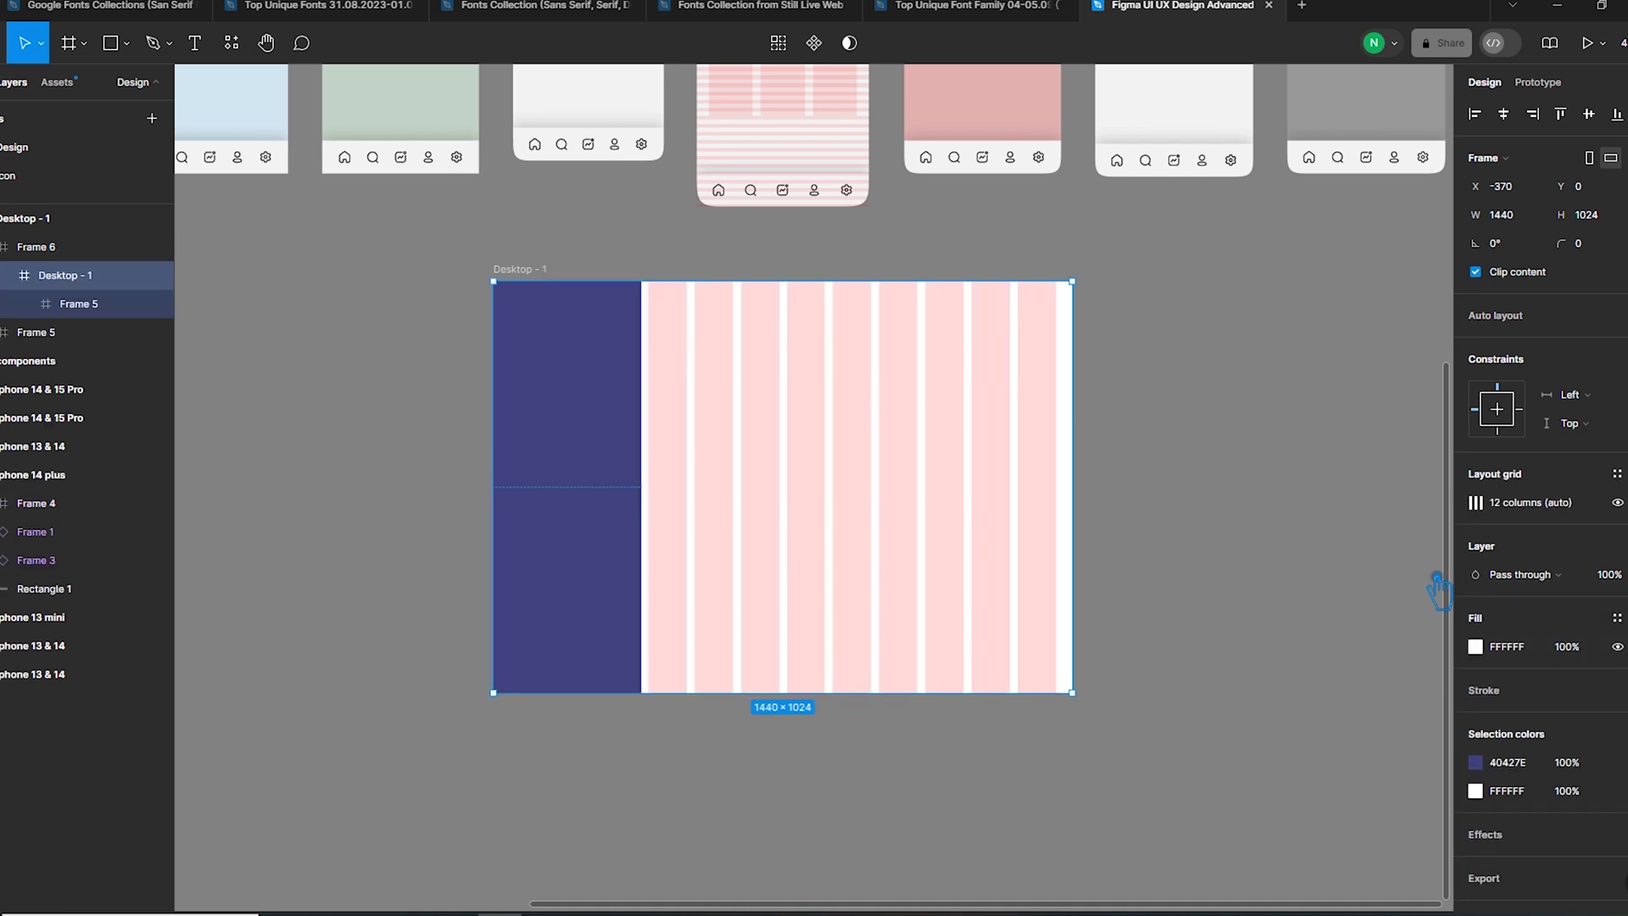
left_click(702, 423)
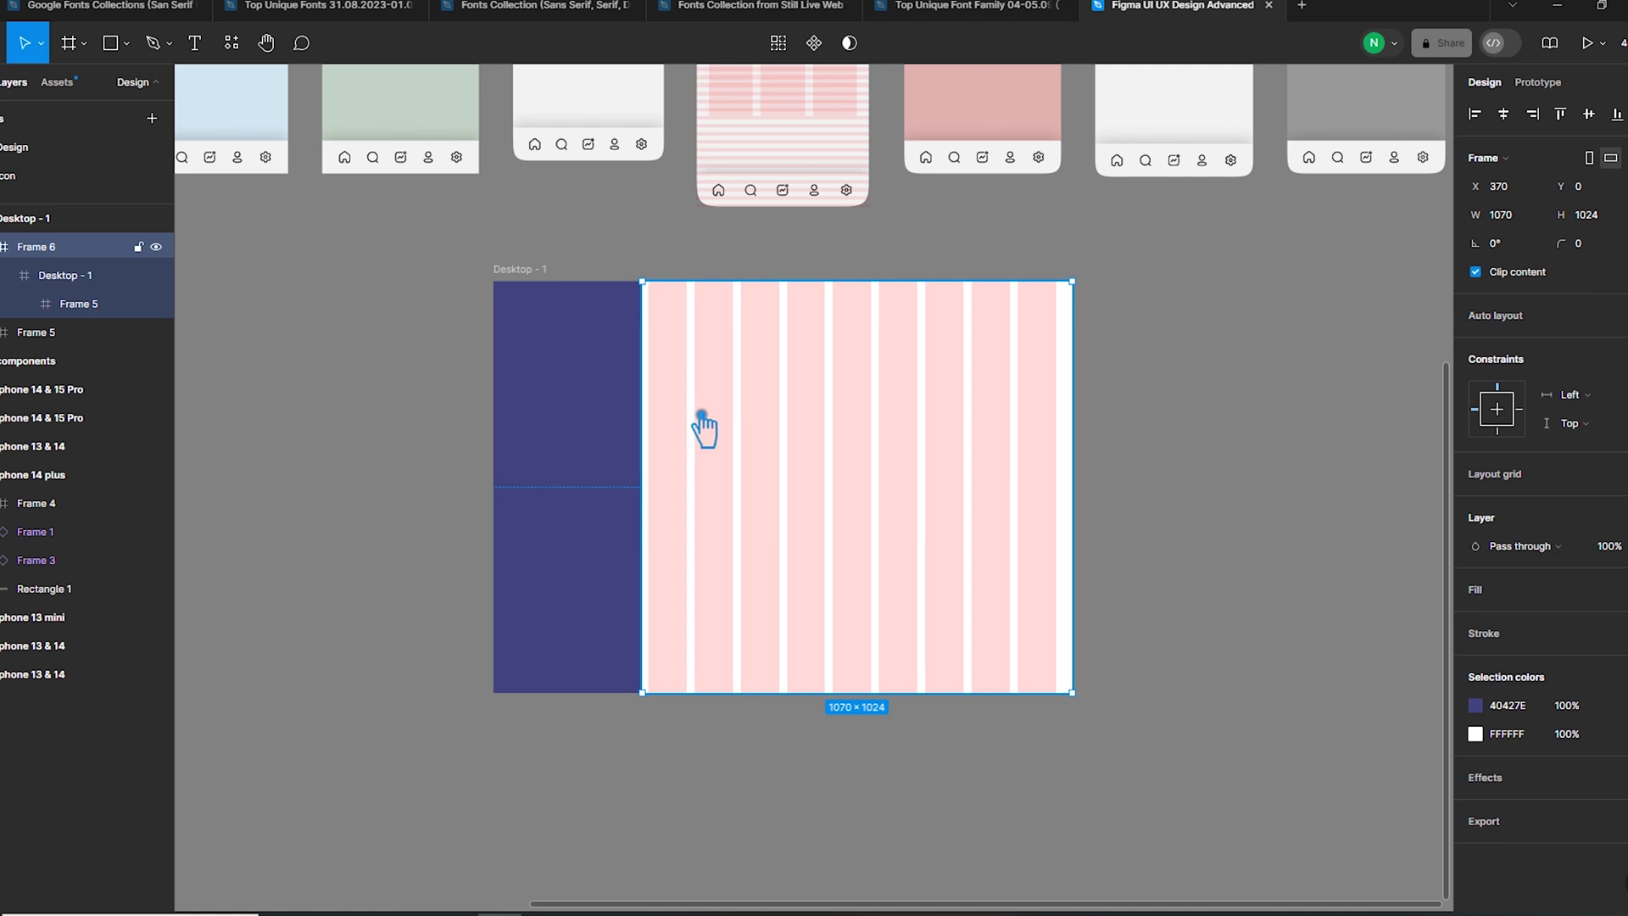
left_click(1204, 456)
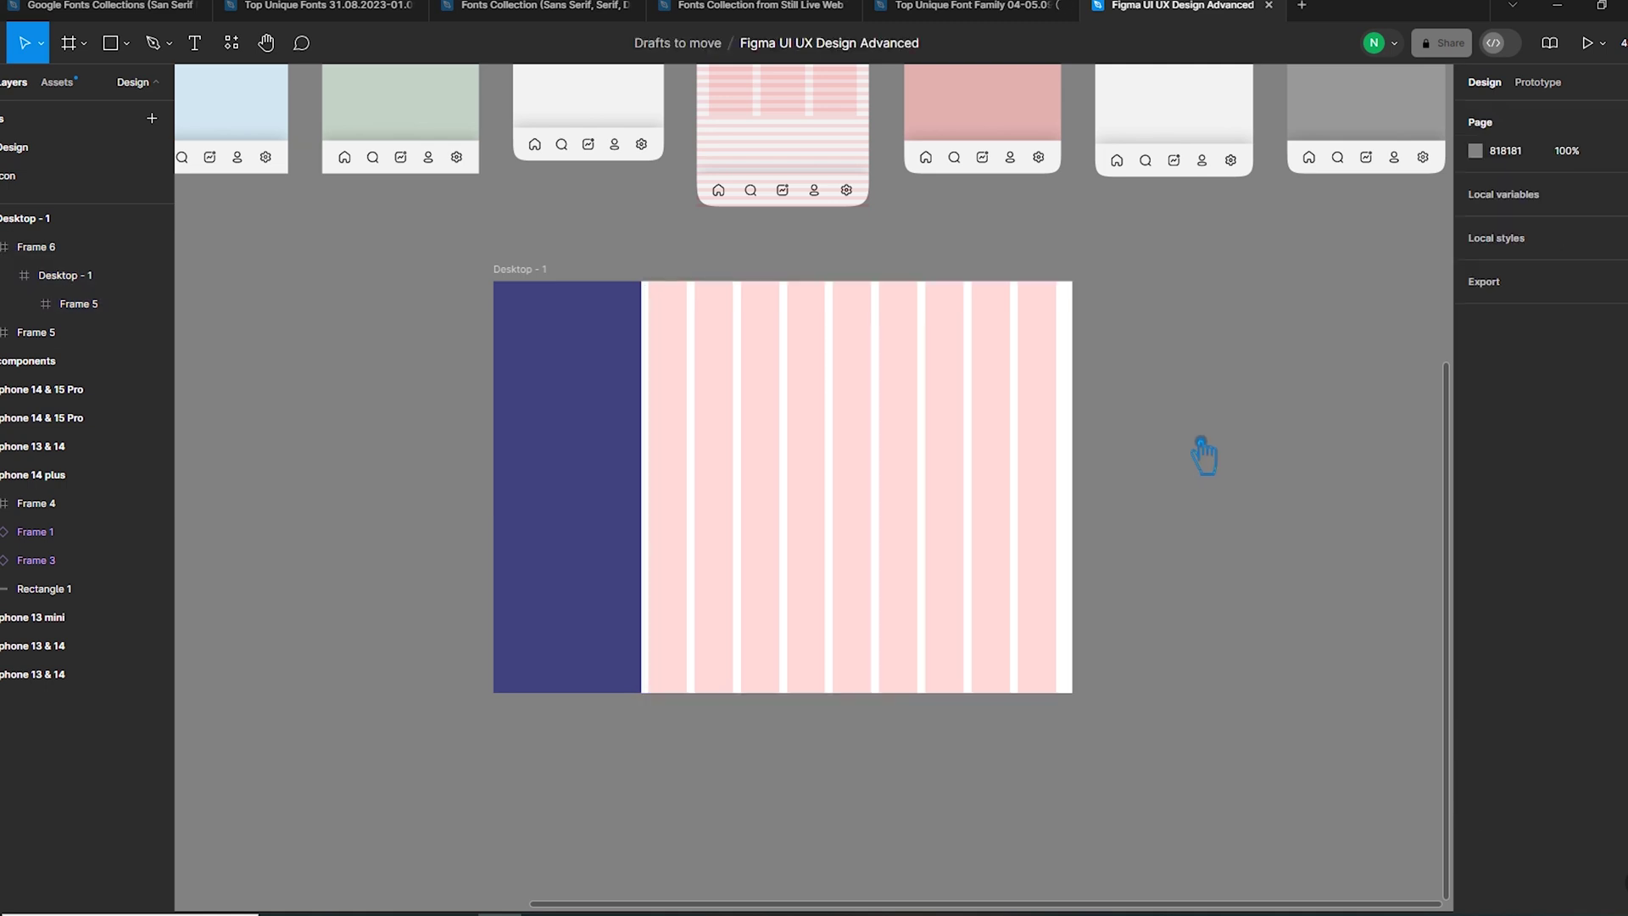
Add a layout grid to the content frame and switch its type to Rows.
left_click(975, 443)
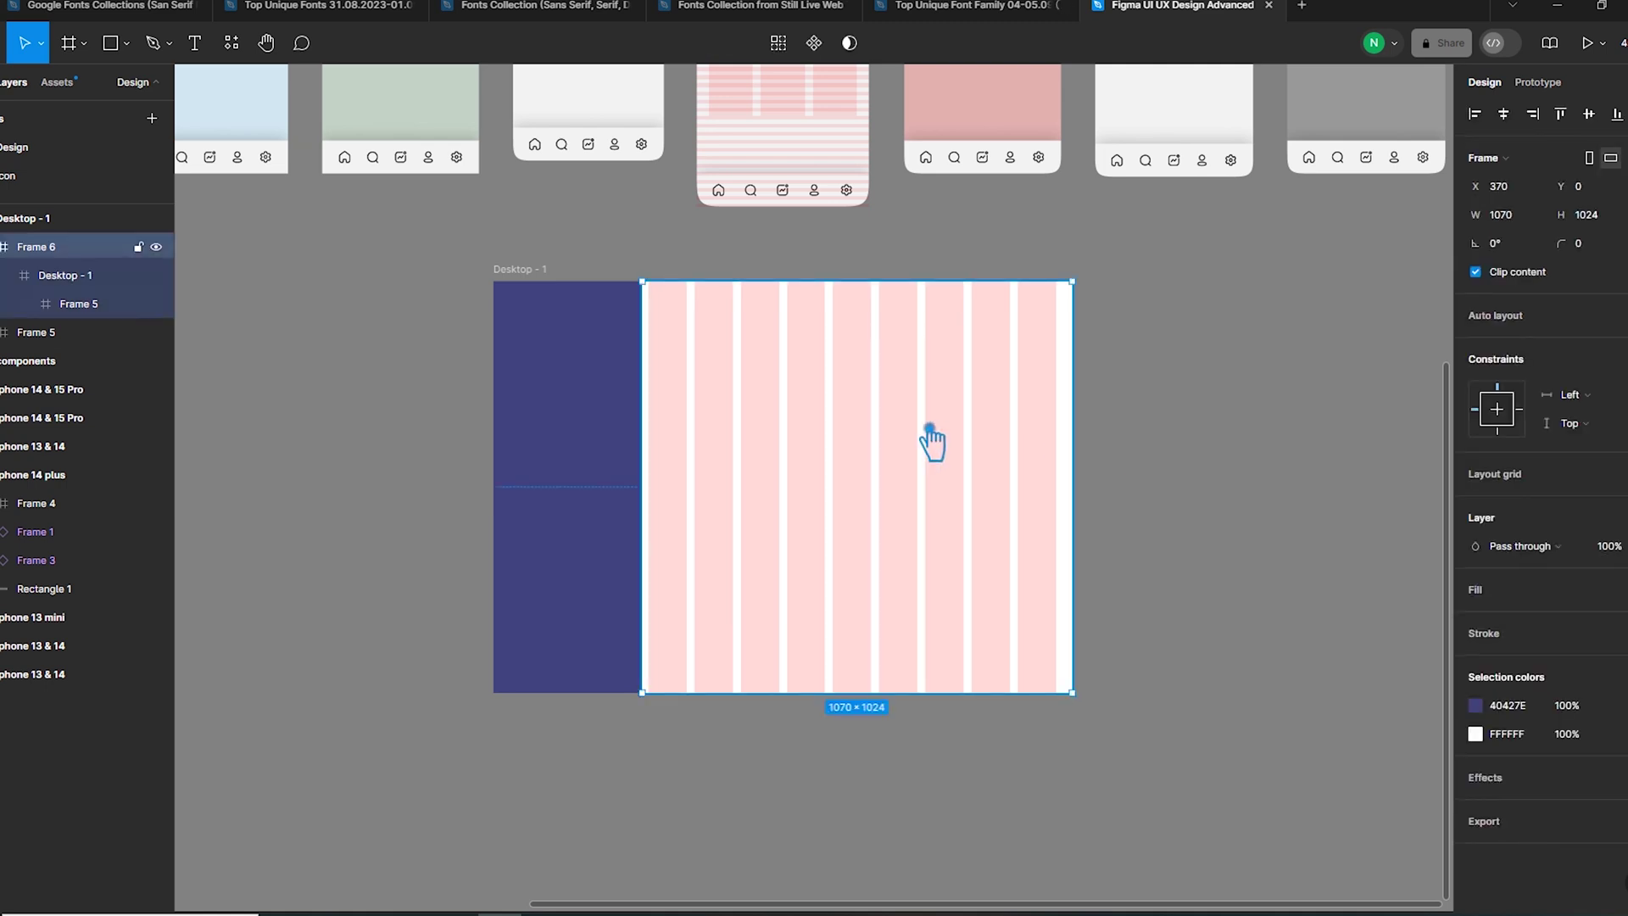
left_click(1536, 480)
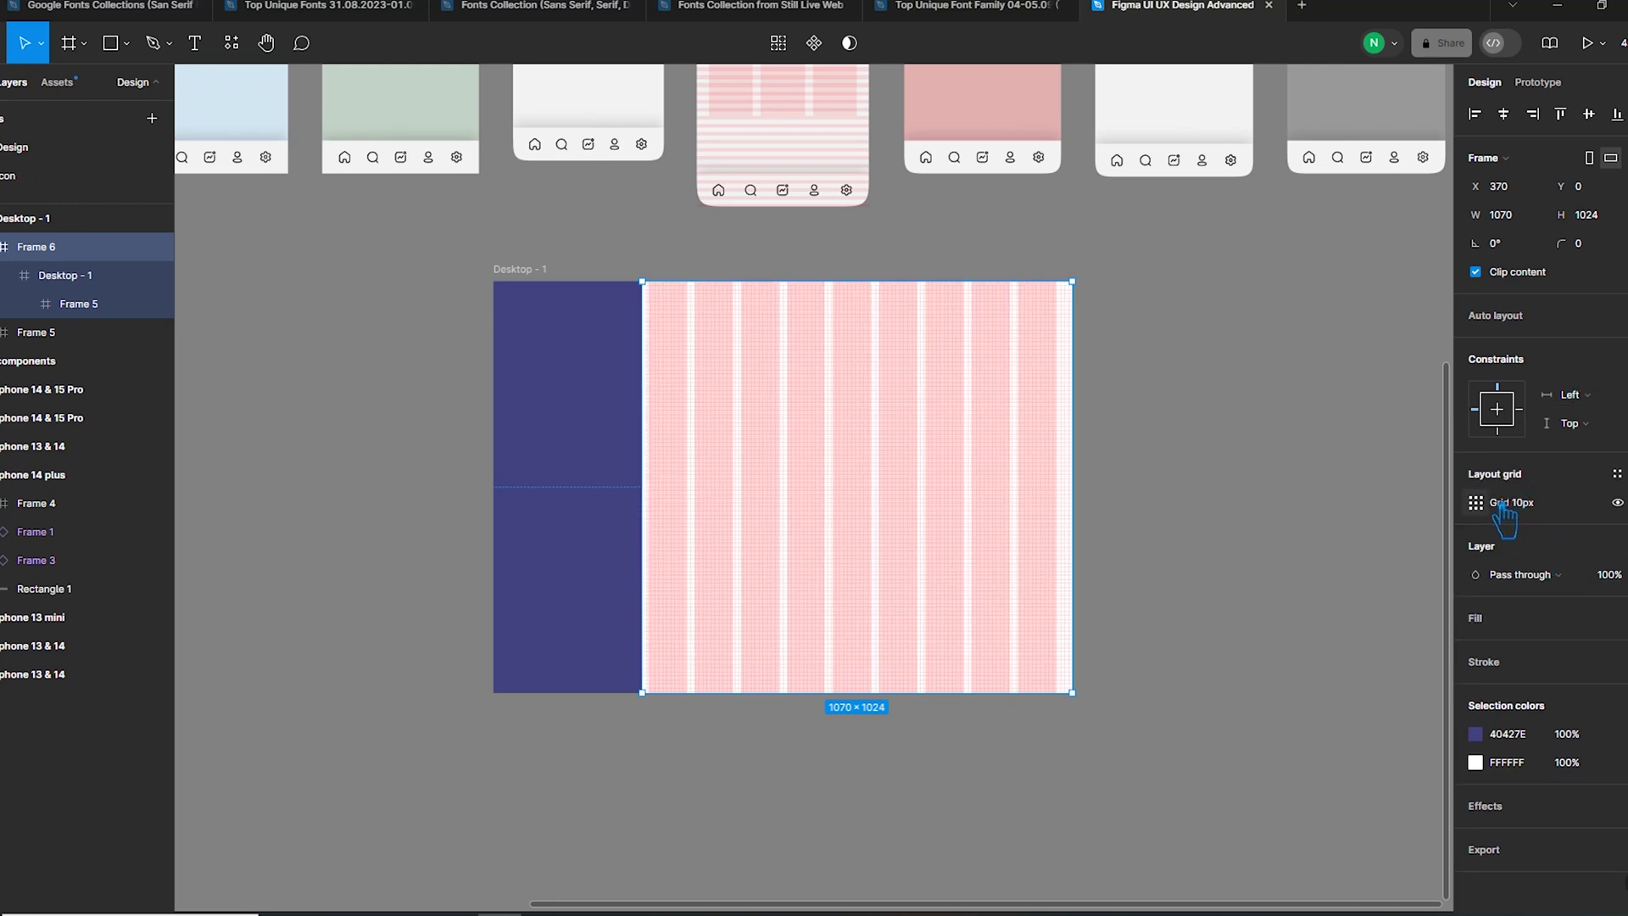
left_click(1475, 502)
left_click(1299, 510)
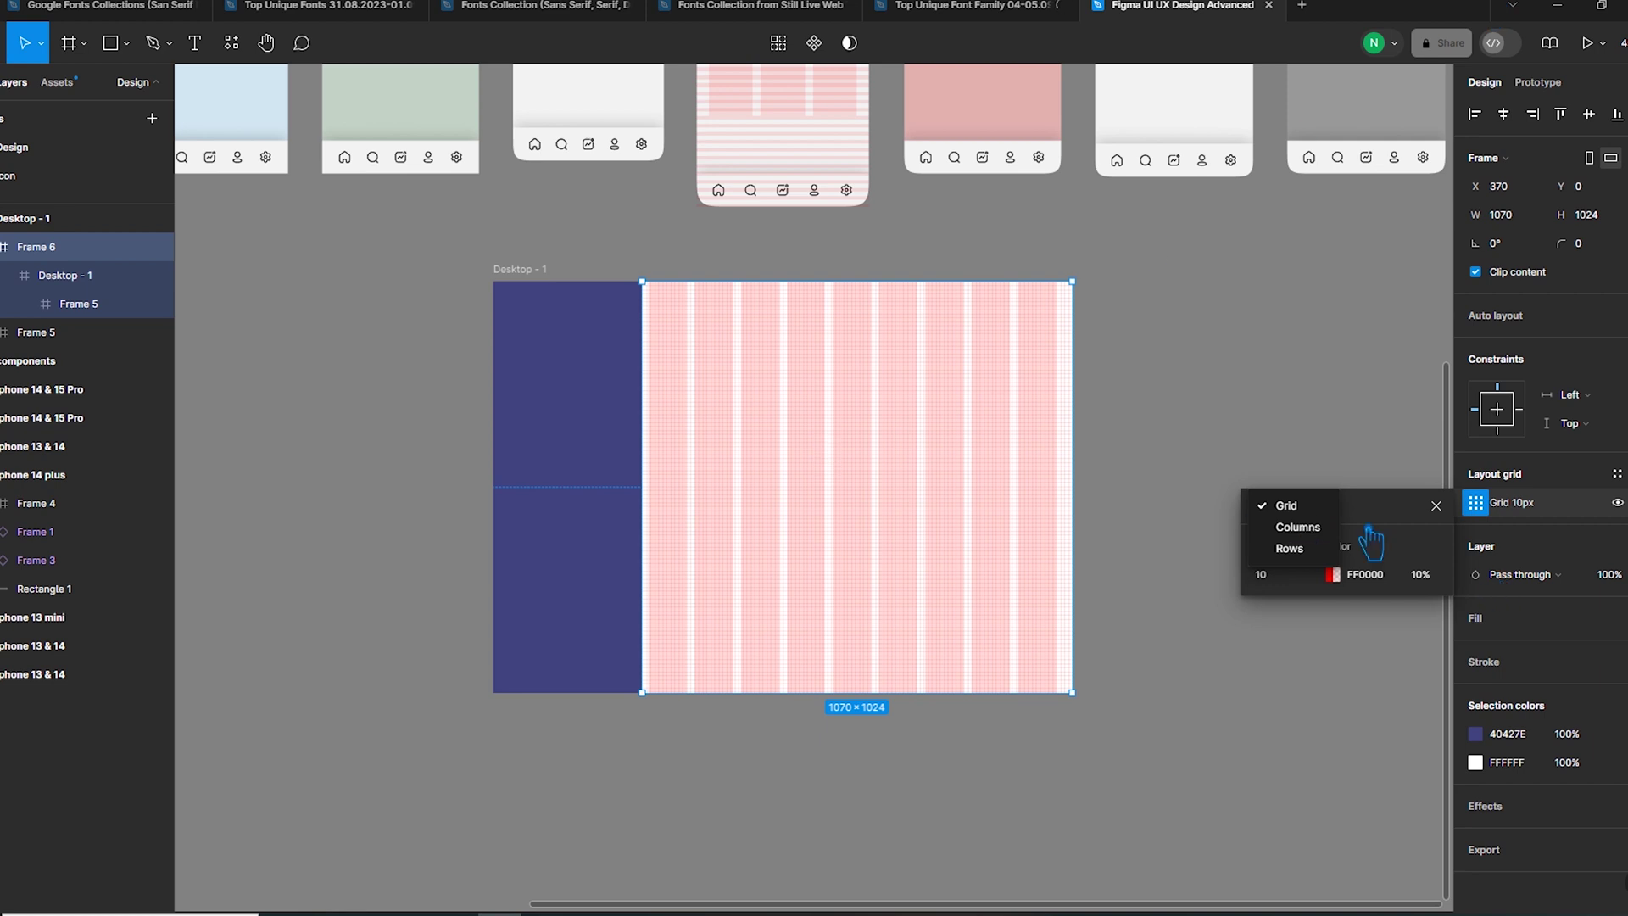
left_click(1312, 549)
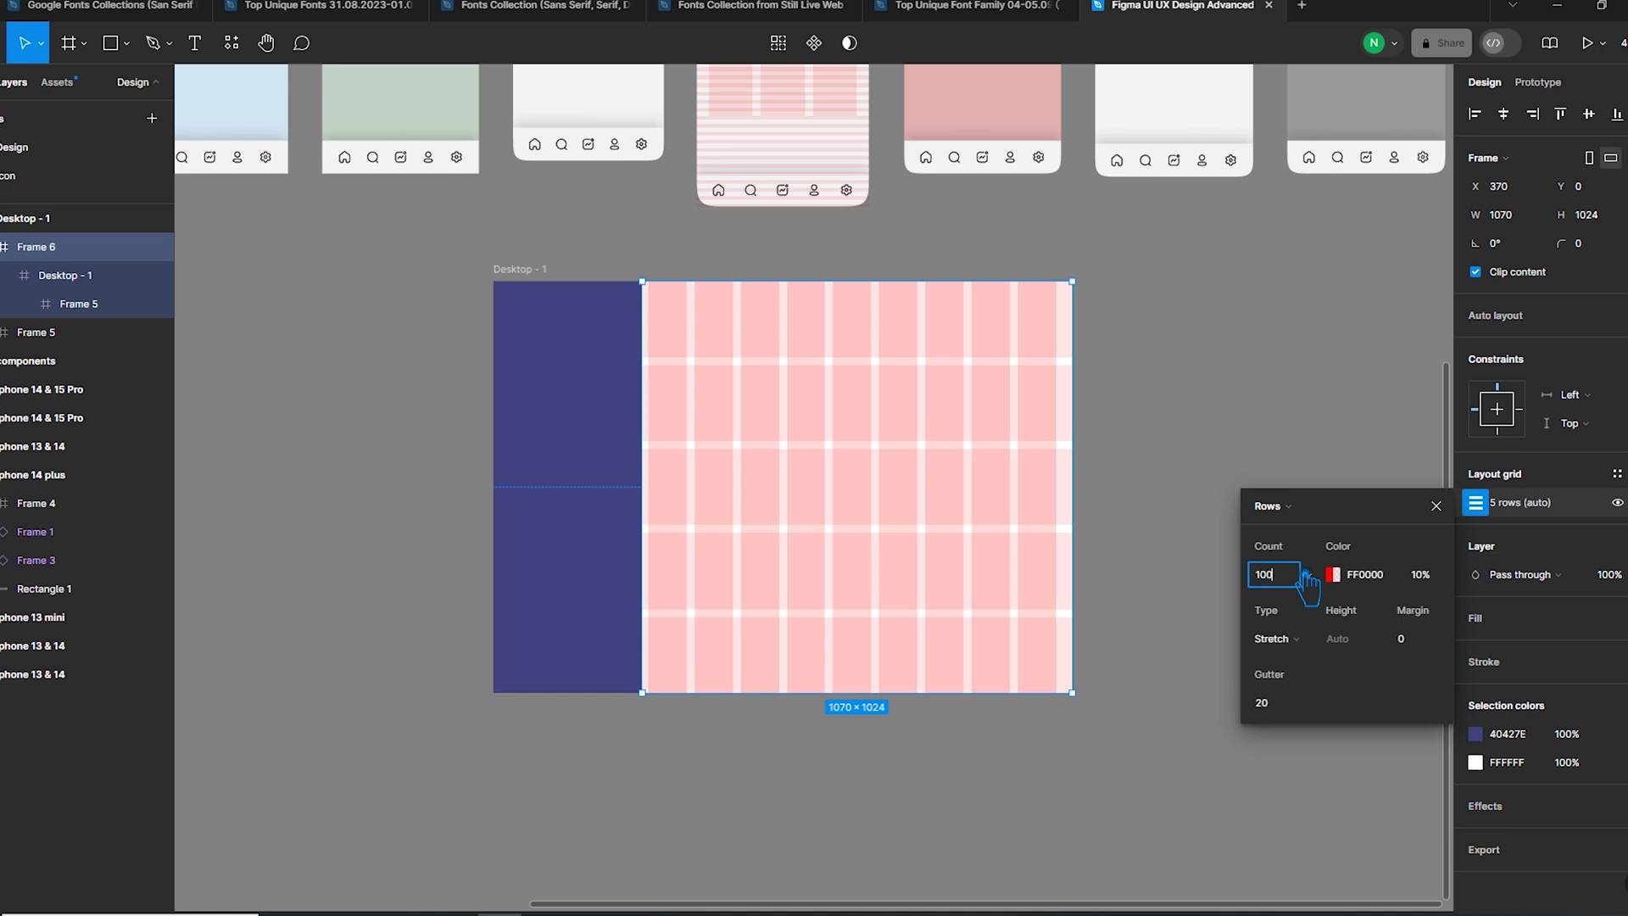
Try a count of 100 on the content frame's row grid, and toggle its type to Grid and back to Rows.
key("Return")
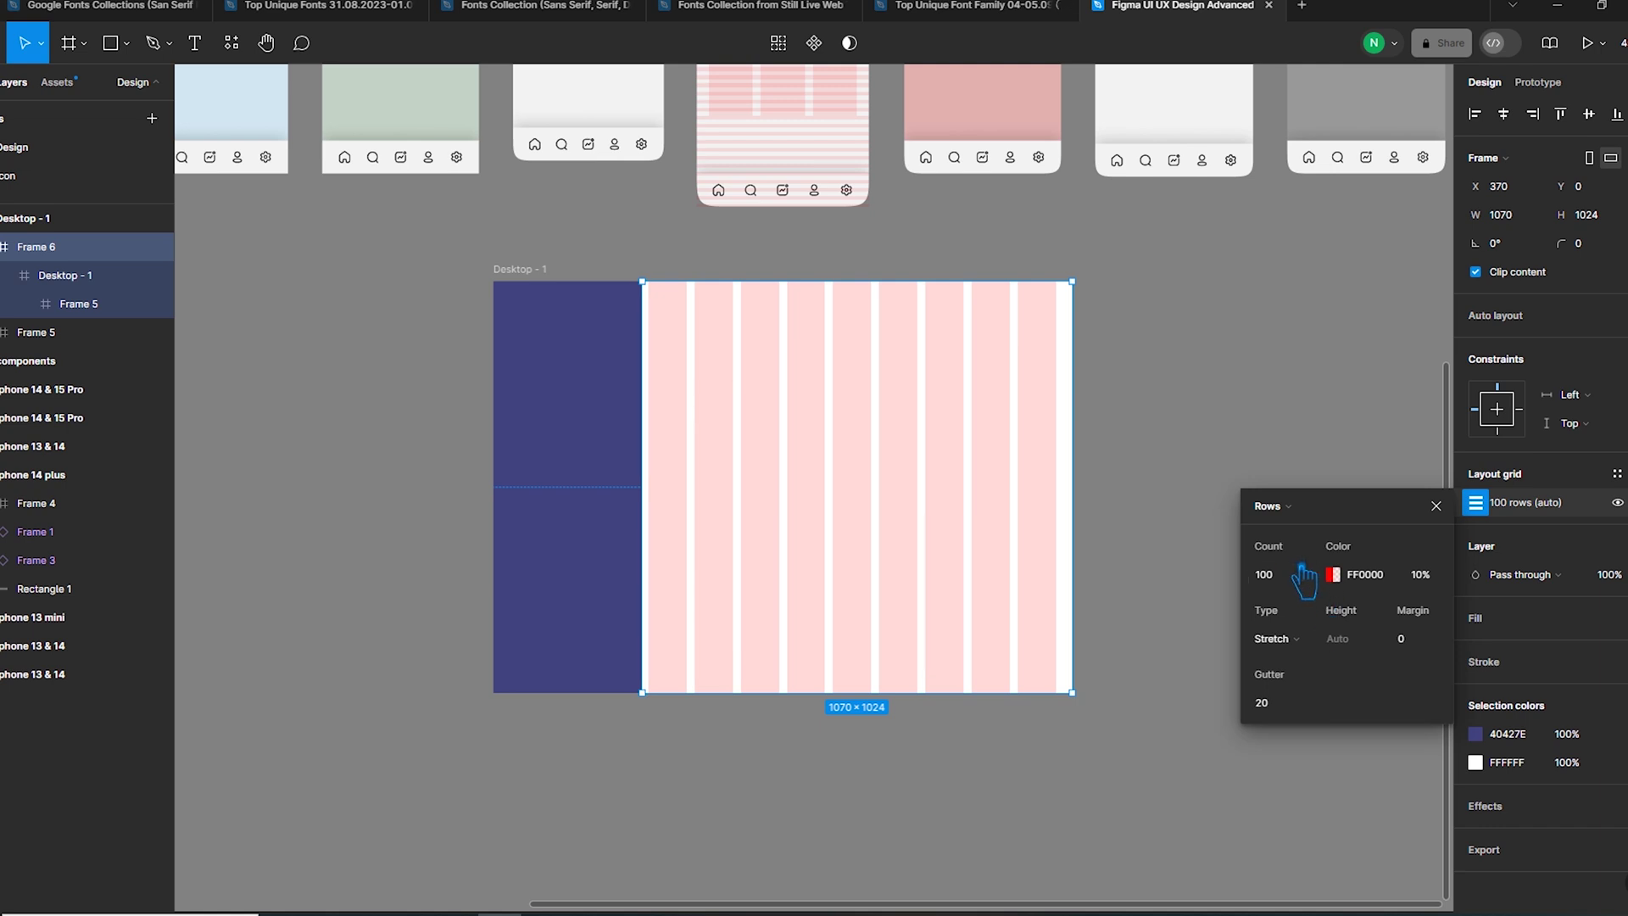
left_click(1327, 585)
left_click(1326, 583)
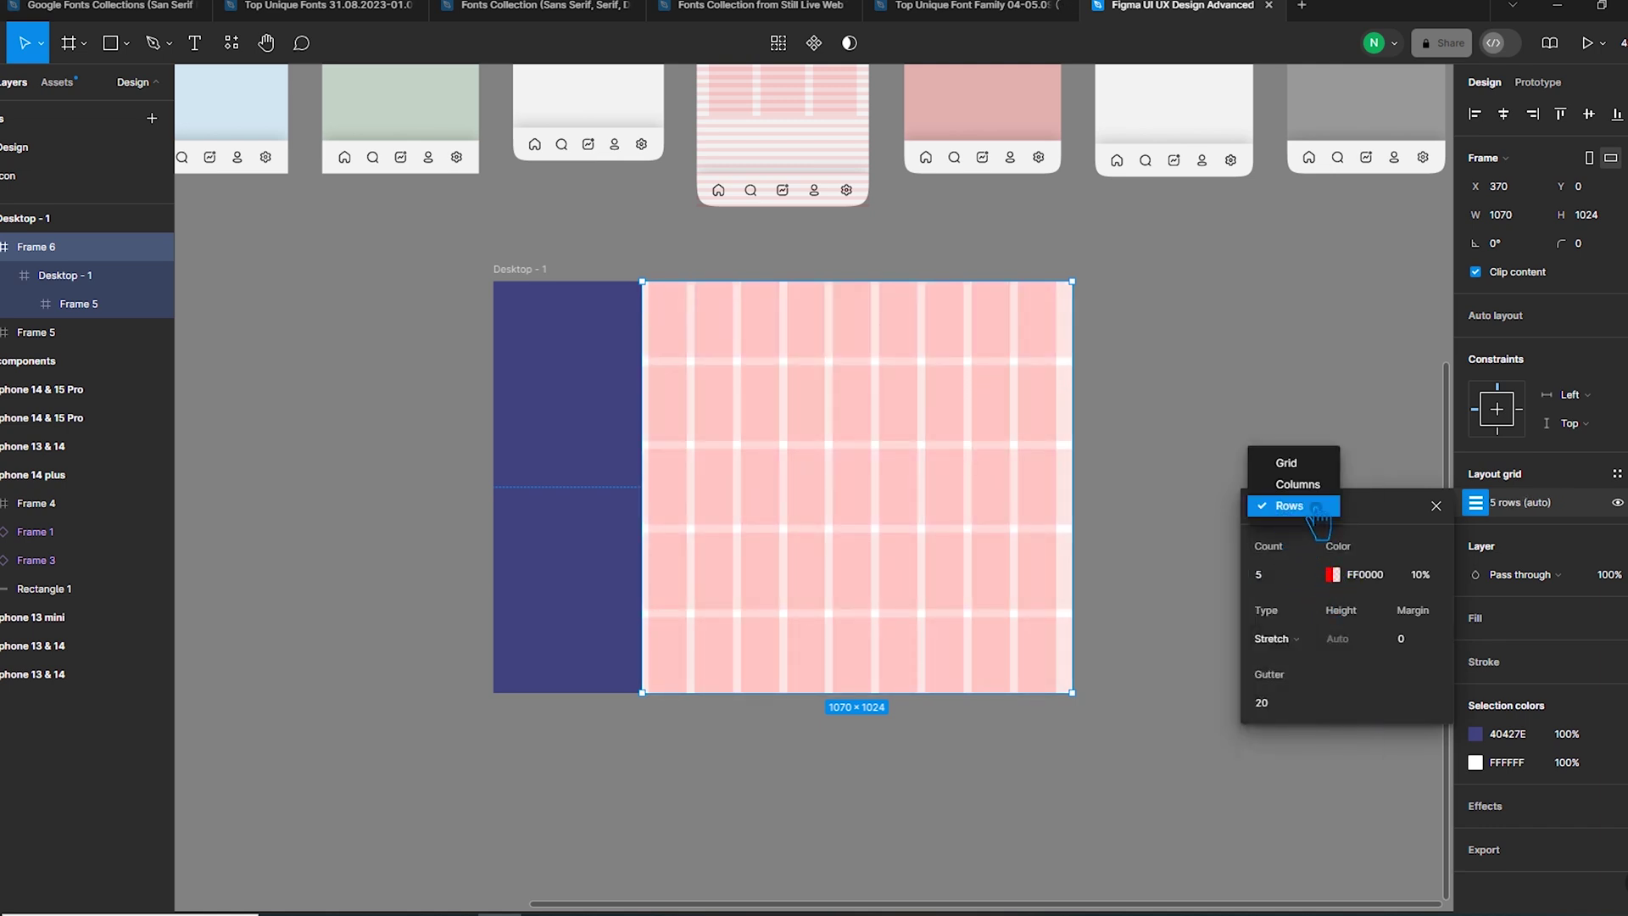
left_click(1288, 462)
left_click(1312, 505)
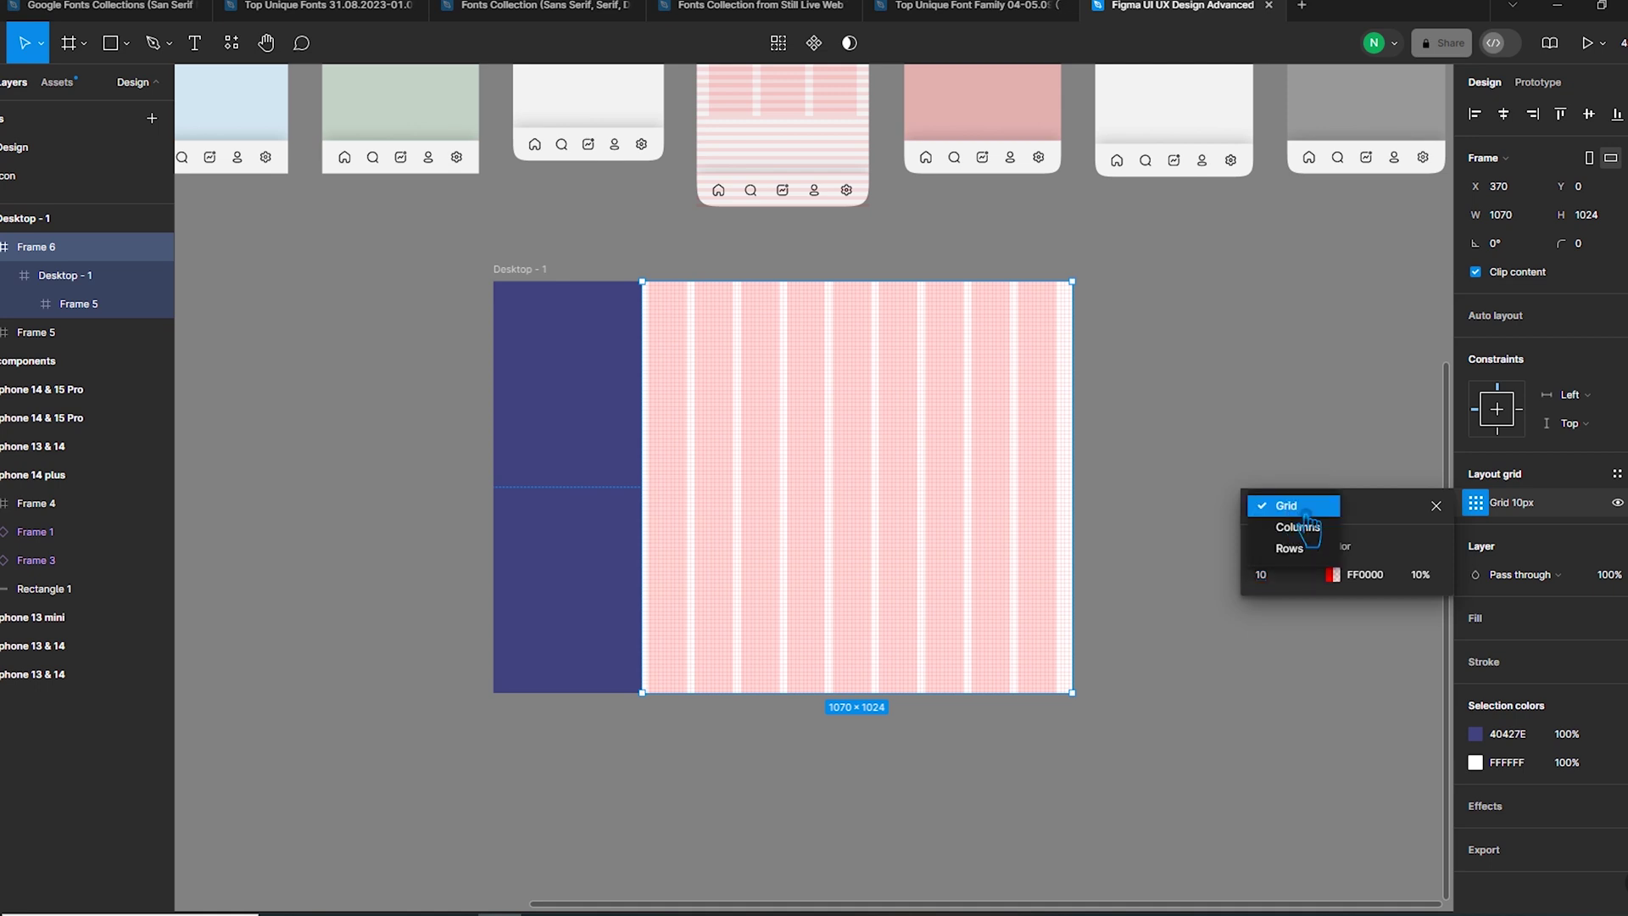
left_click(1305, 548)
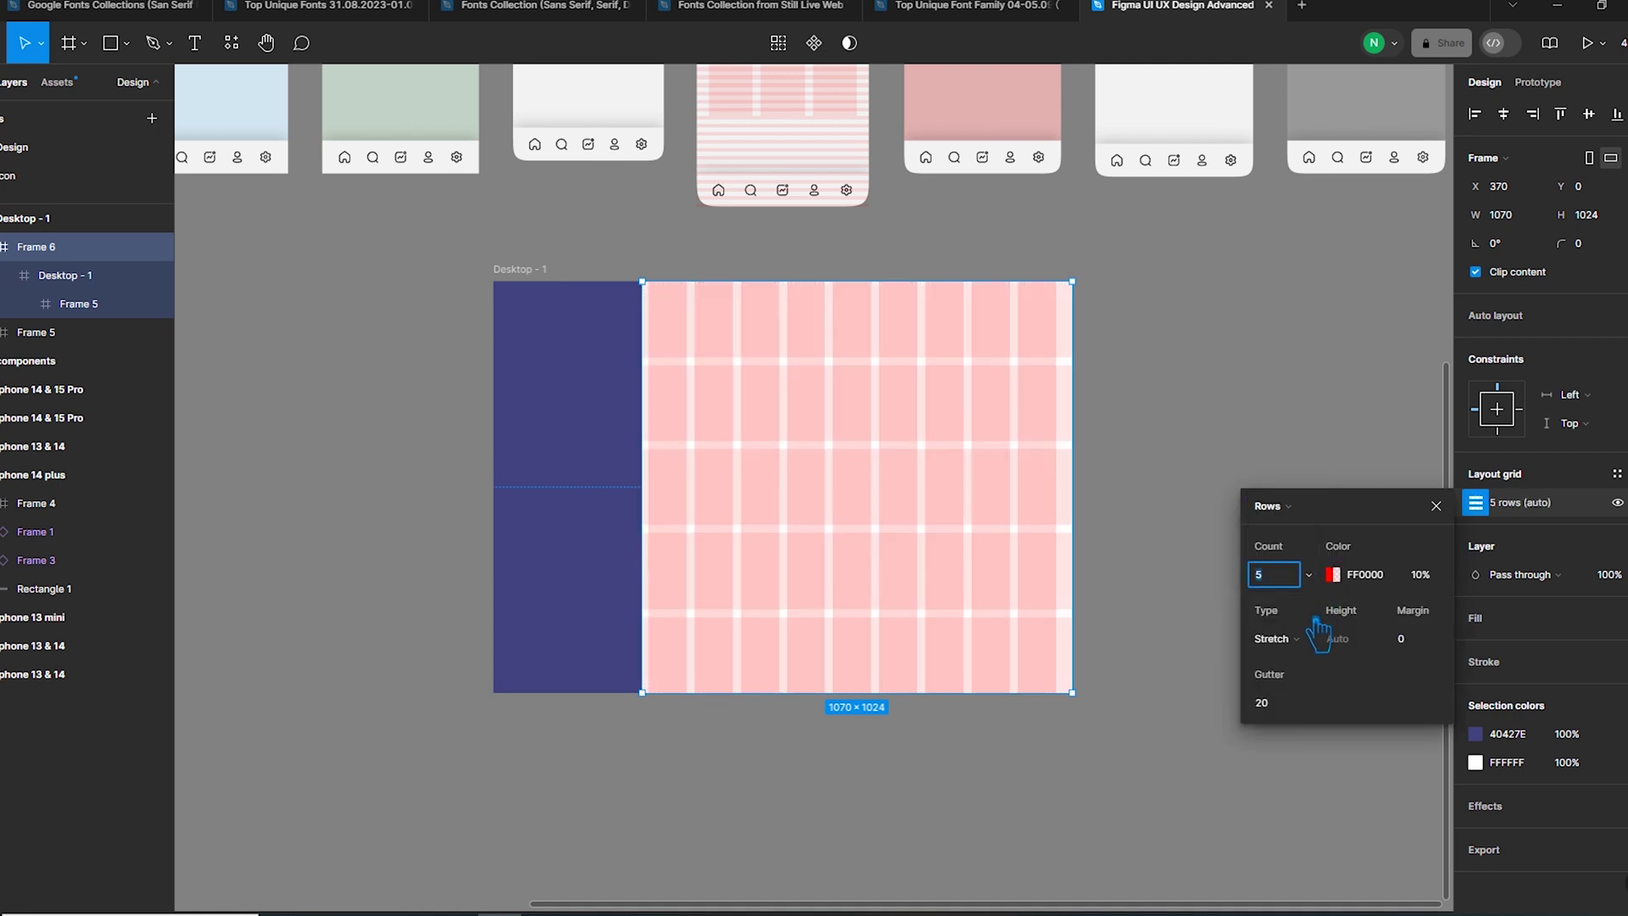
Try higher row counts on the content frame's row grid, going up to 31 and back to 26.
key("Up")
key("Up")
key("Up")
key("Up")
key("Up")
key("Up")
key("Up")
key("Up")
key("Up")
key("Up")
key("Up")
key("Up")
key("Up")
key("Up")
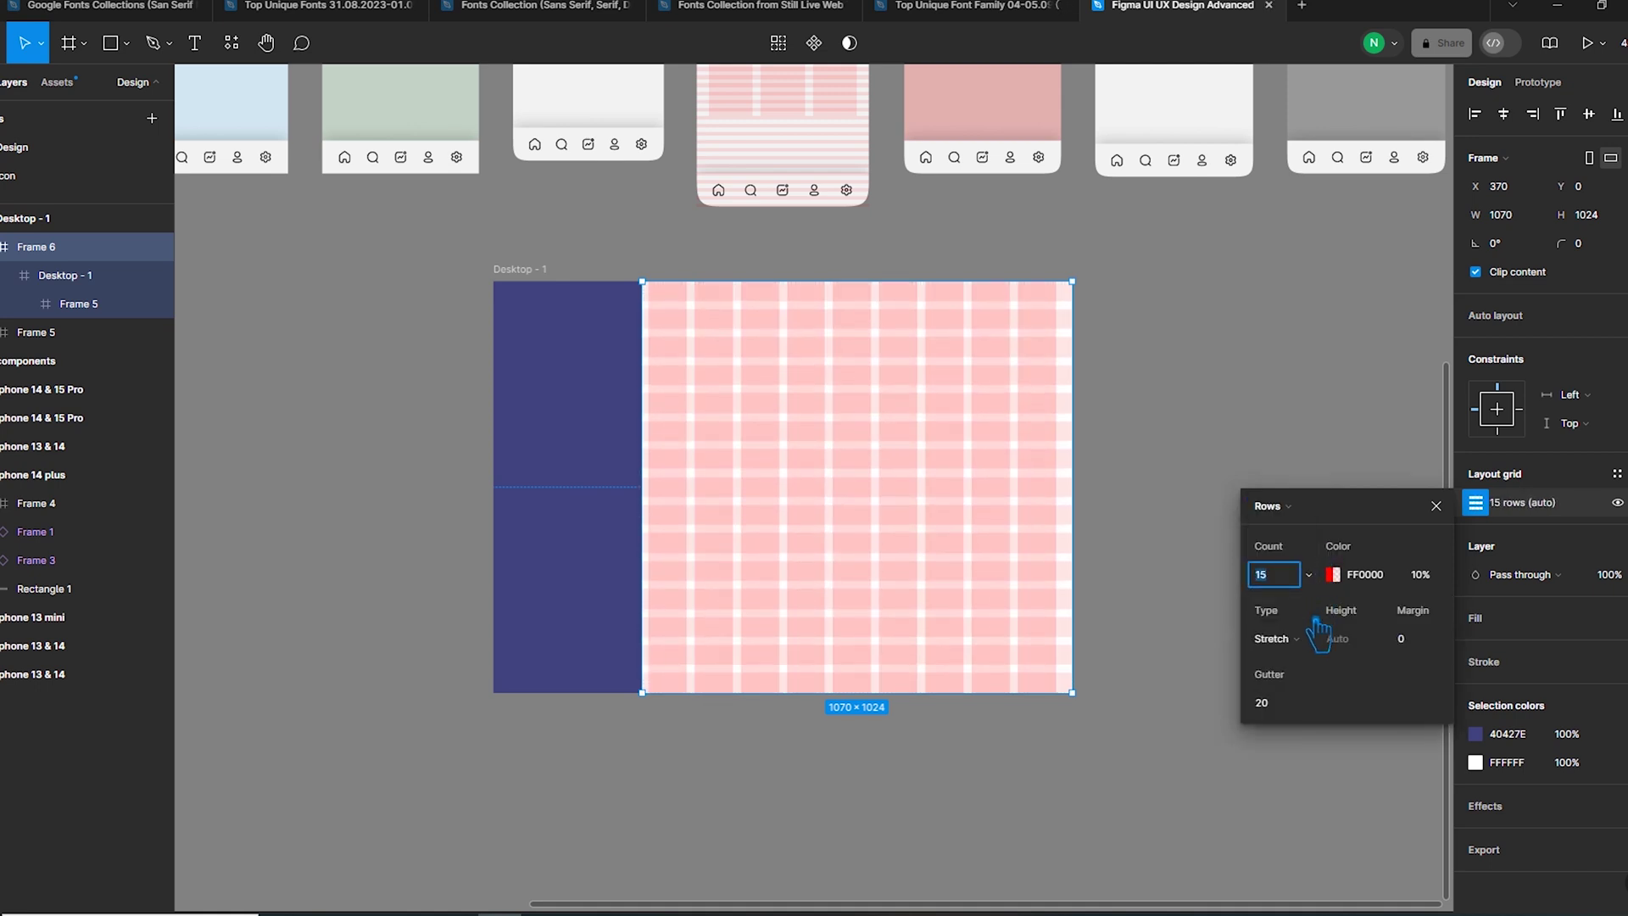
key("Up")
key("Up")
key("Up")
key("Up")
key("Up")
key("Up")
key("Up")
key("Up")
key("Up")
key("Up")
key("Up")
key("Up")
key("Up")
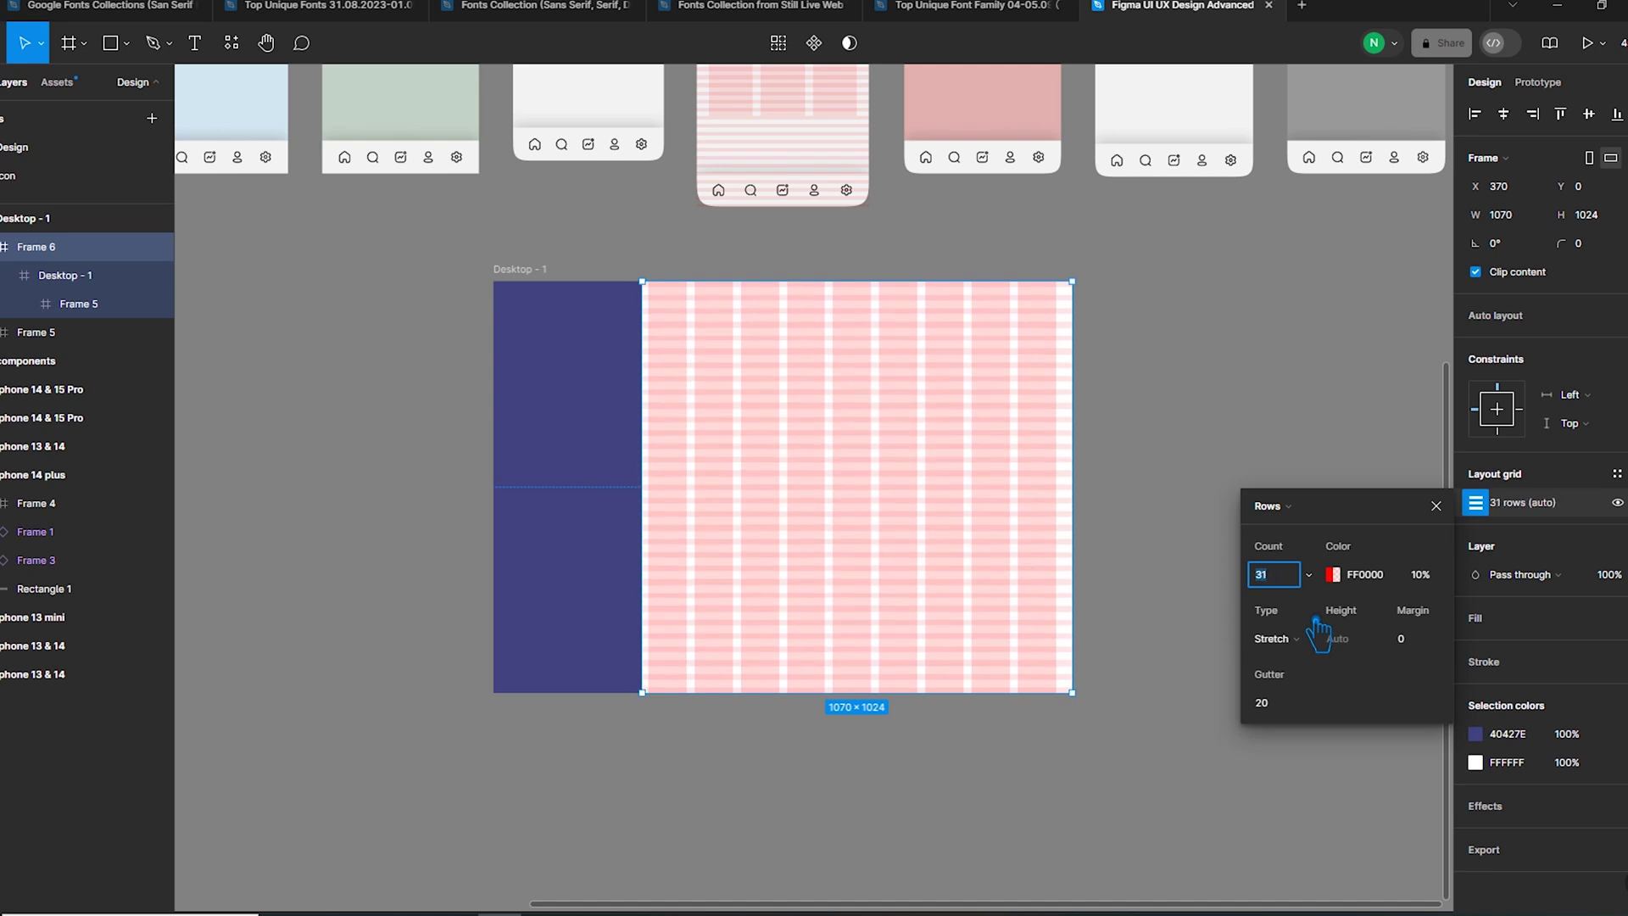
key("Down")
key("Down")
key("Up")
key("Up")
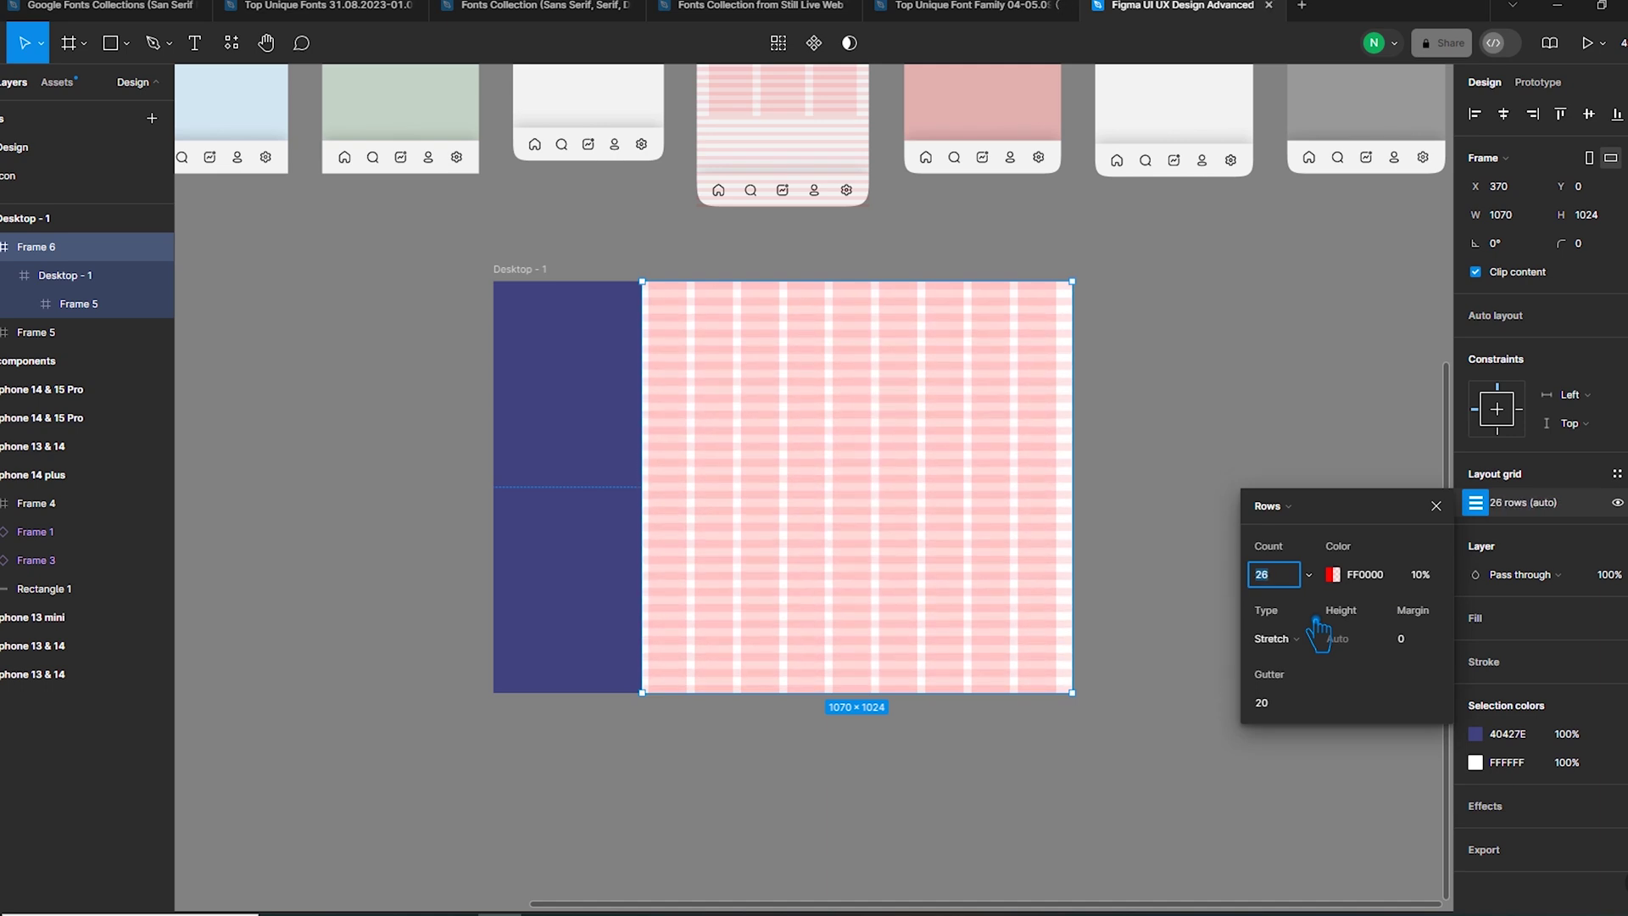
Set the gutter of the content frame's row grid to 10.
left_click(1263, 711)
type("10")
key("Return")
Set the row count of the content frame's grid to 50.
left_click(1280, 576)
key("Up")
key("Up")
key("Up")
key("Up")
key("Up")
key("Up")
key("Up")
key("Up")
key("Up")
key("Up")
key("Up")
key("Up")
key("Up")
key("Up")
key("Up")
key("Up")
key("Up")
key("Up")
key("Up")
key("Up")
key("Down")
key("Down")
key("Down")
key("Down")
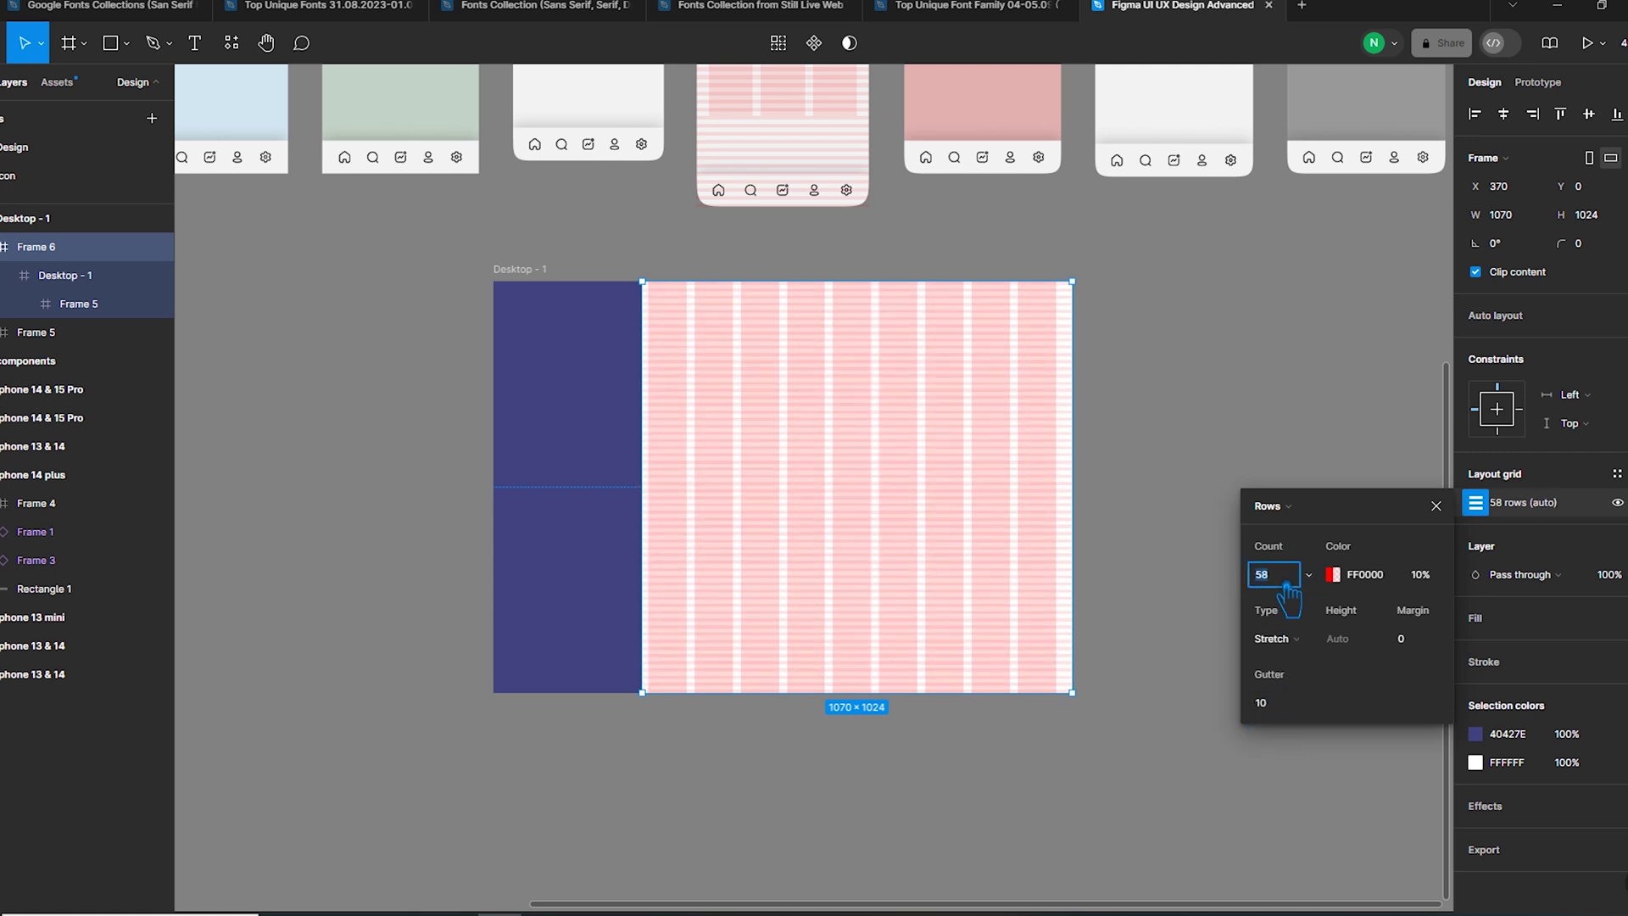
key("Down")
key("Down")
key("Down")
key("Down")
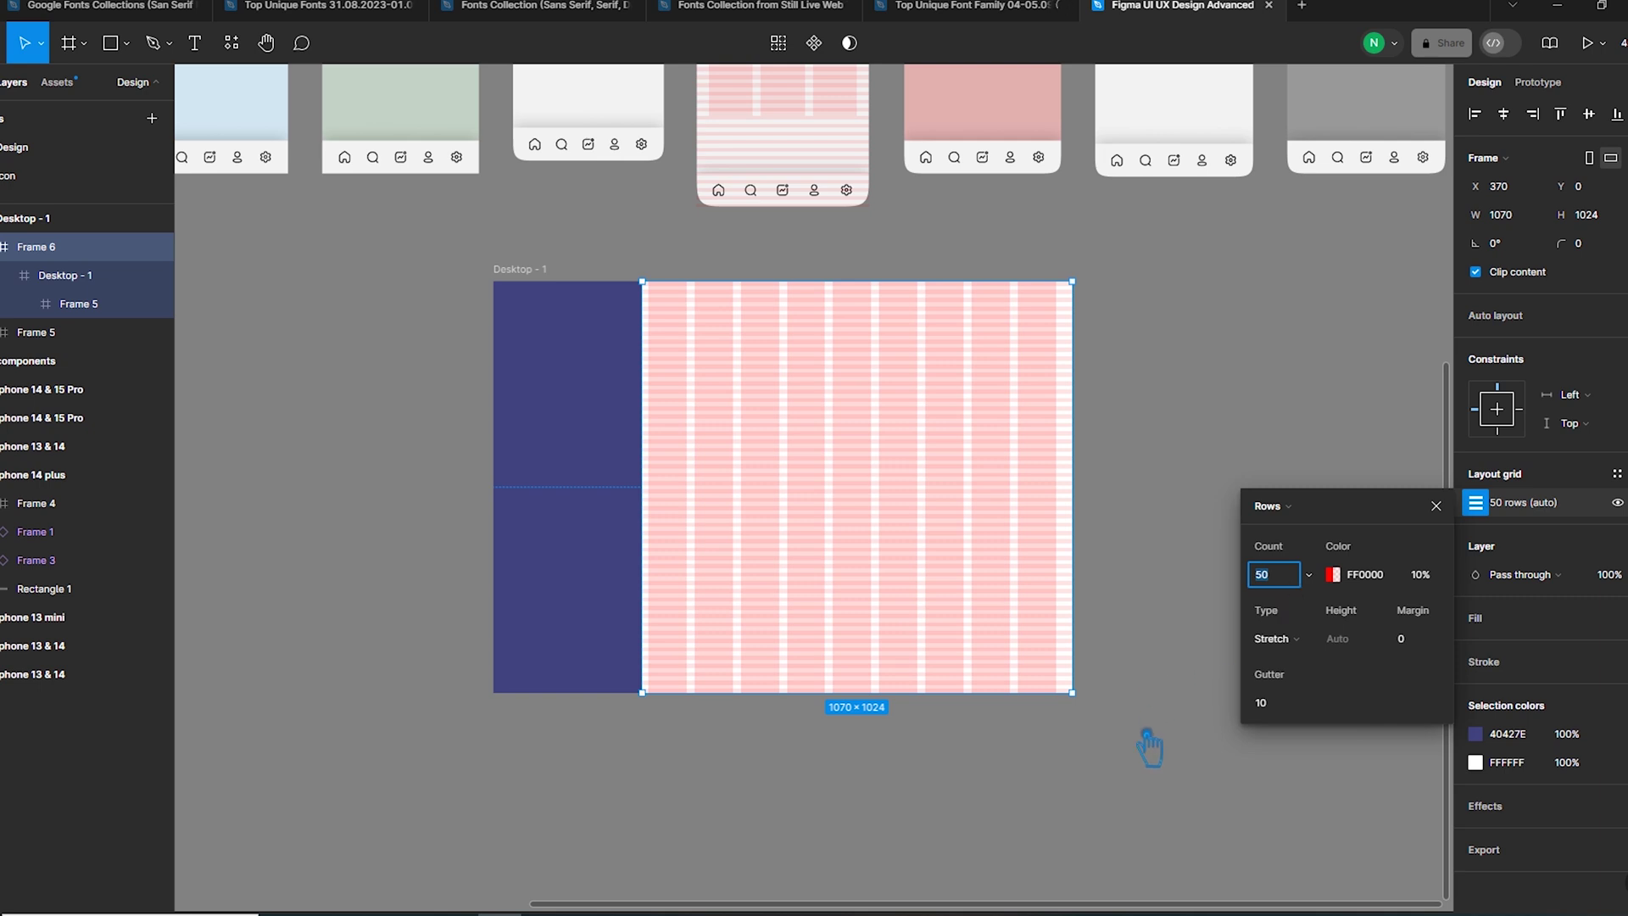
Set the content frame's horizontal constraint to Left and right.
left_click(631, 517)
left_click(730, 447)
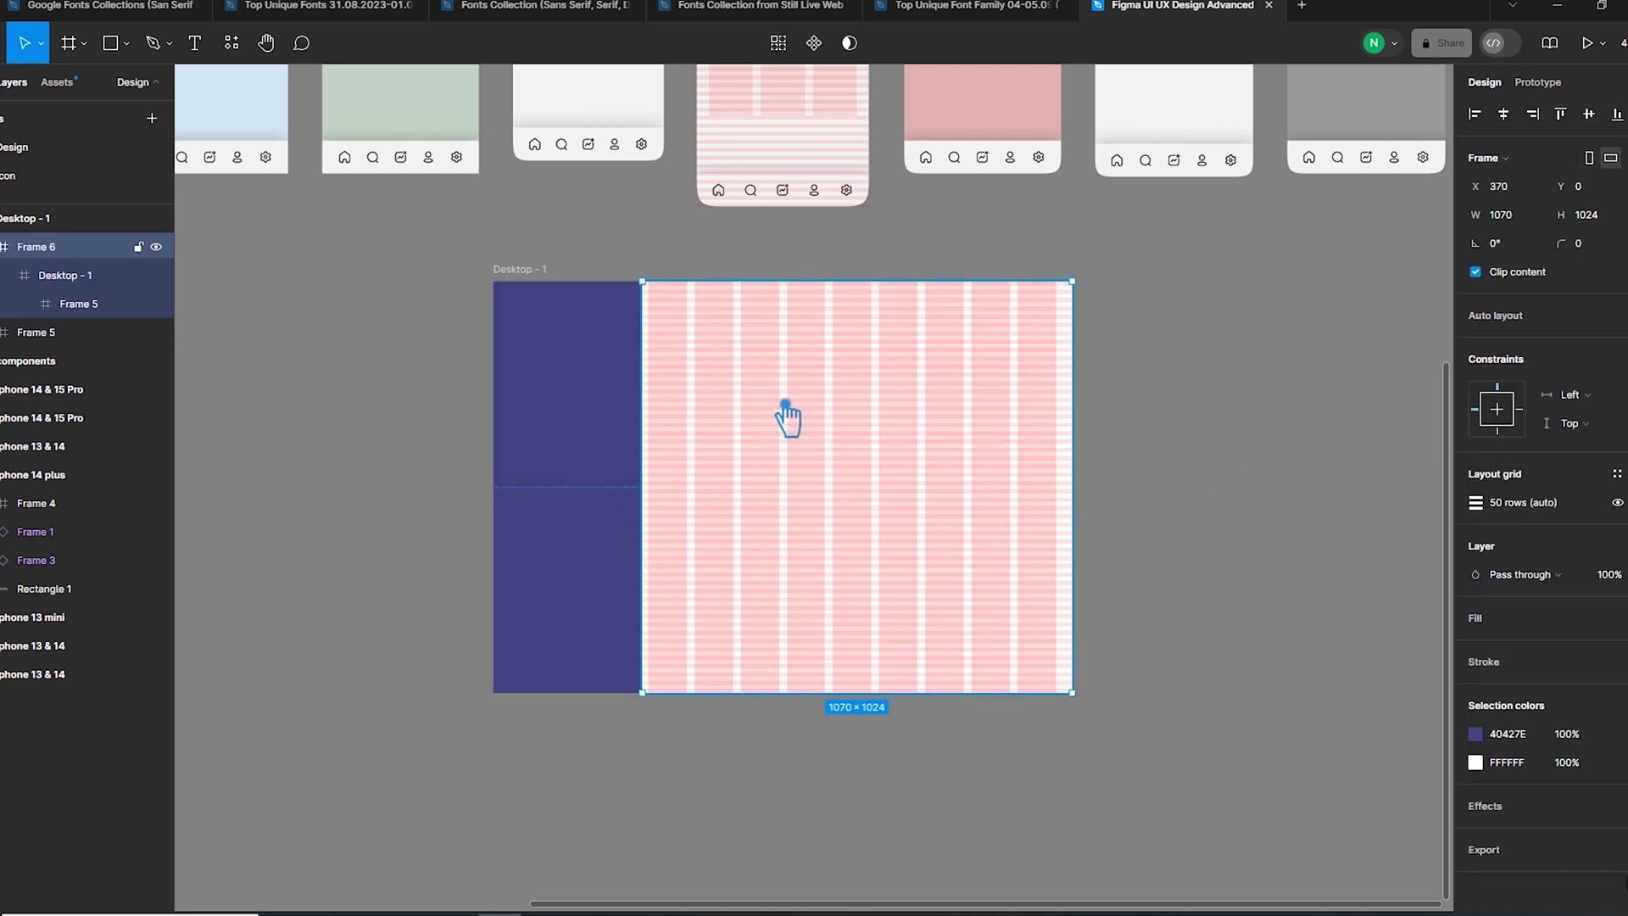
left_click(1569, 394)
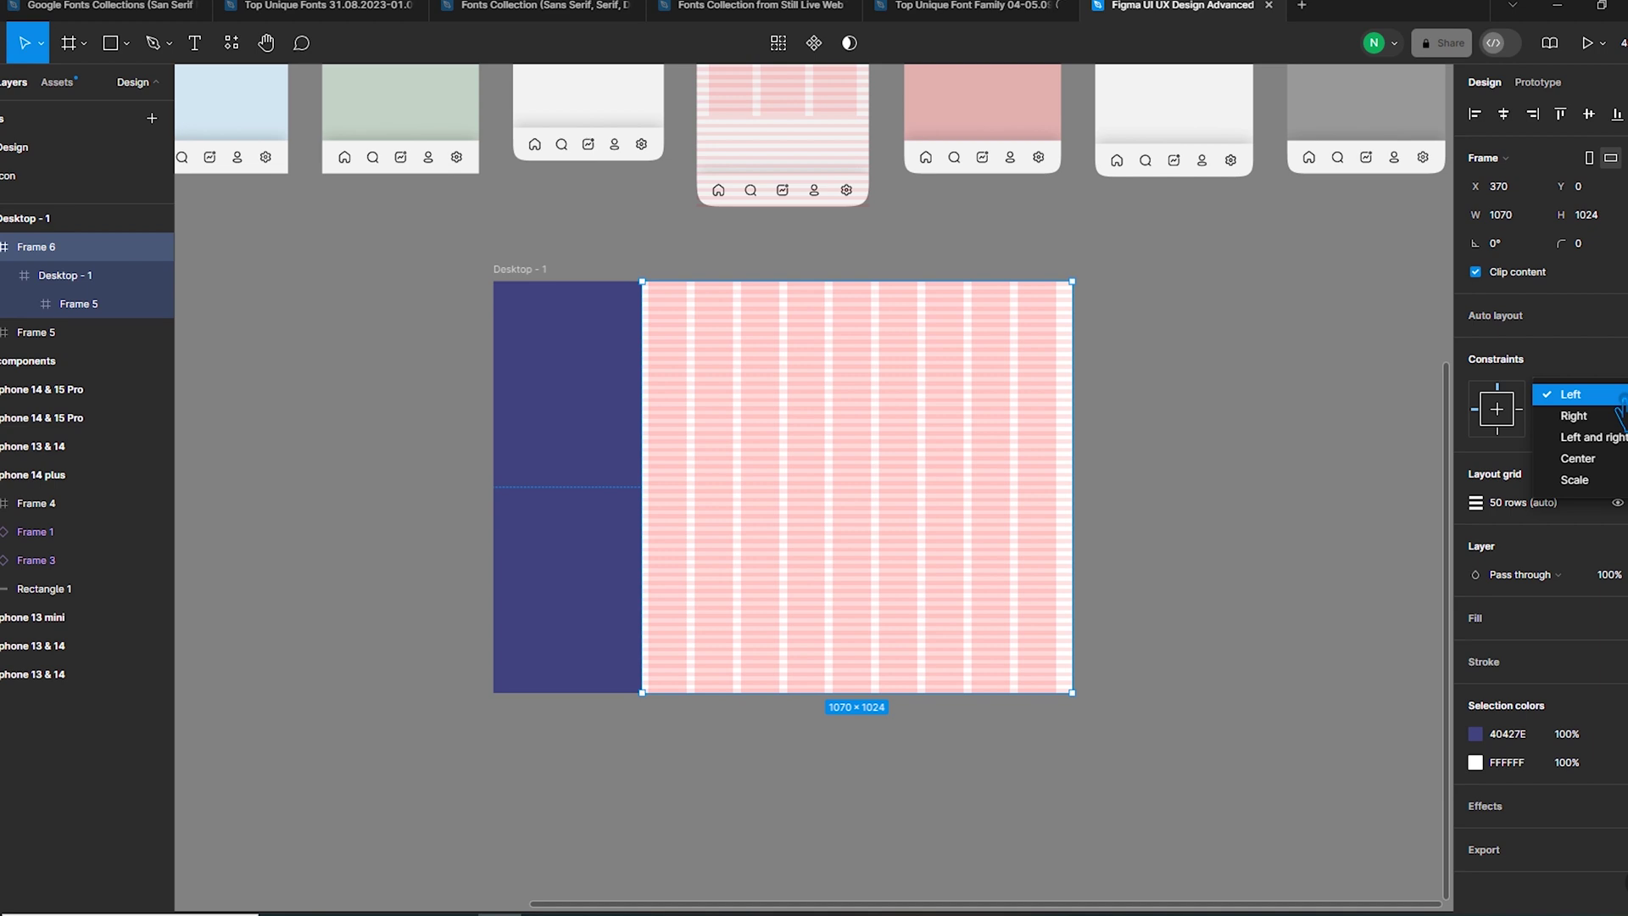
left_click(1585, 440)
Set the sidebar frame's vertical constraint to Top and bottom.
left_click(540, 419)
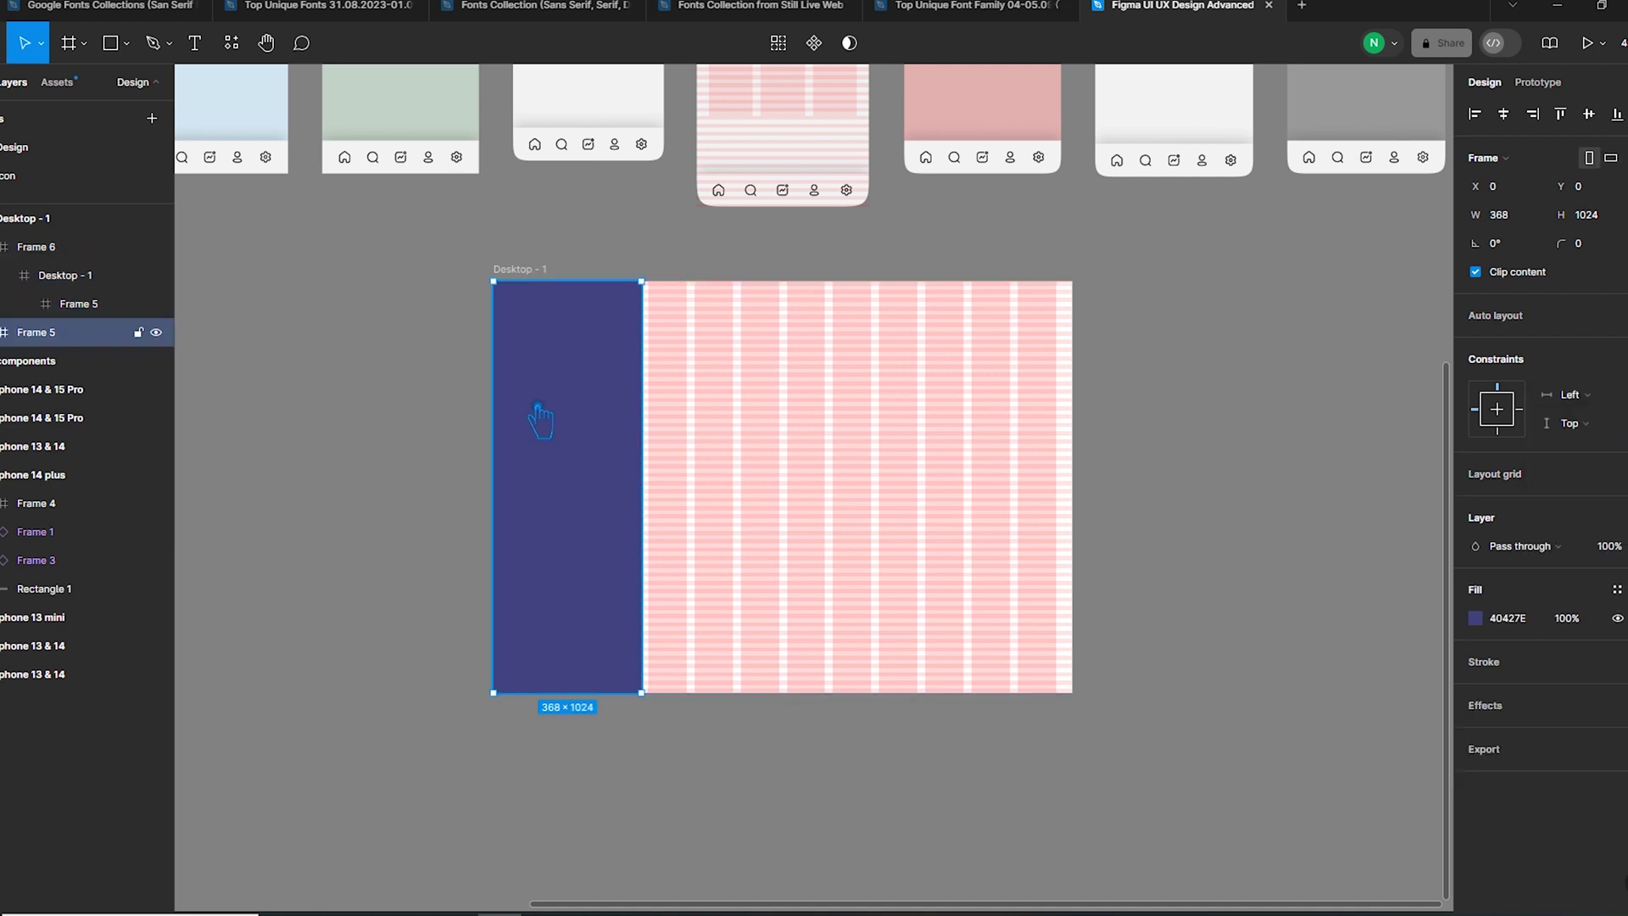
left_click(1619, 427)
left_click(1576, 461)
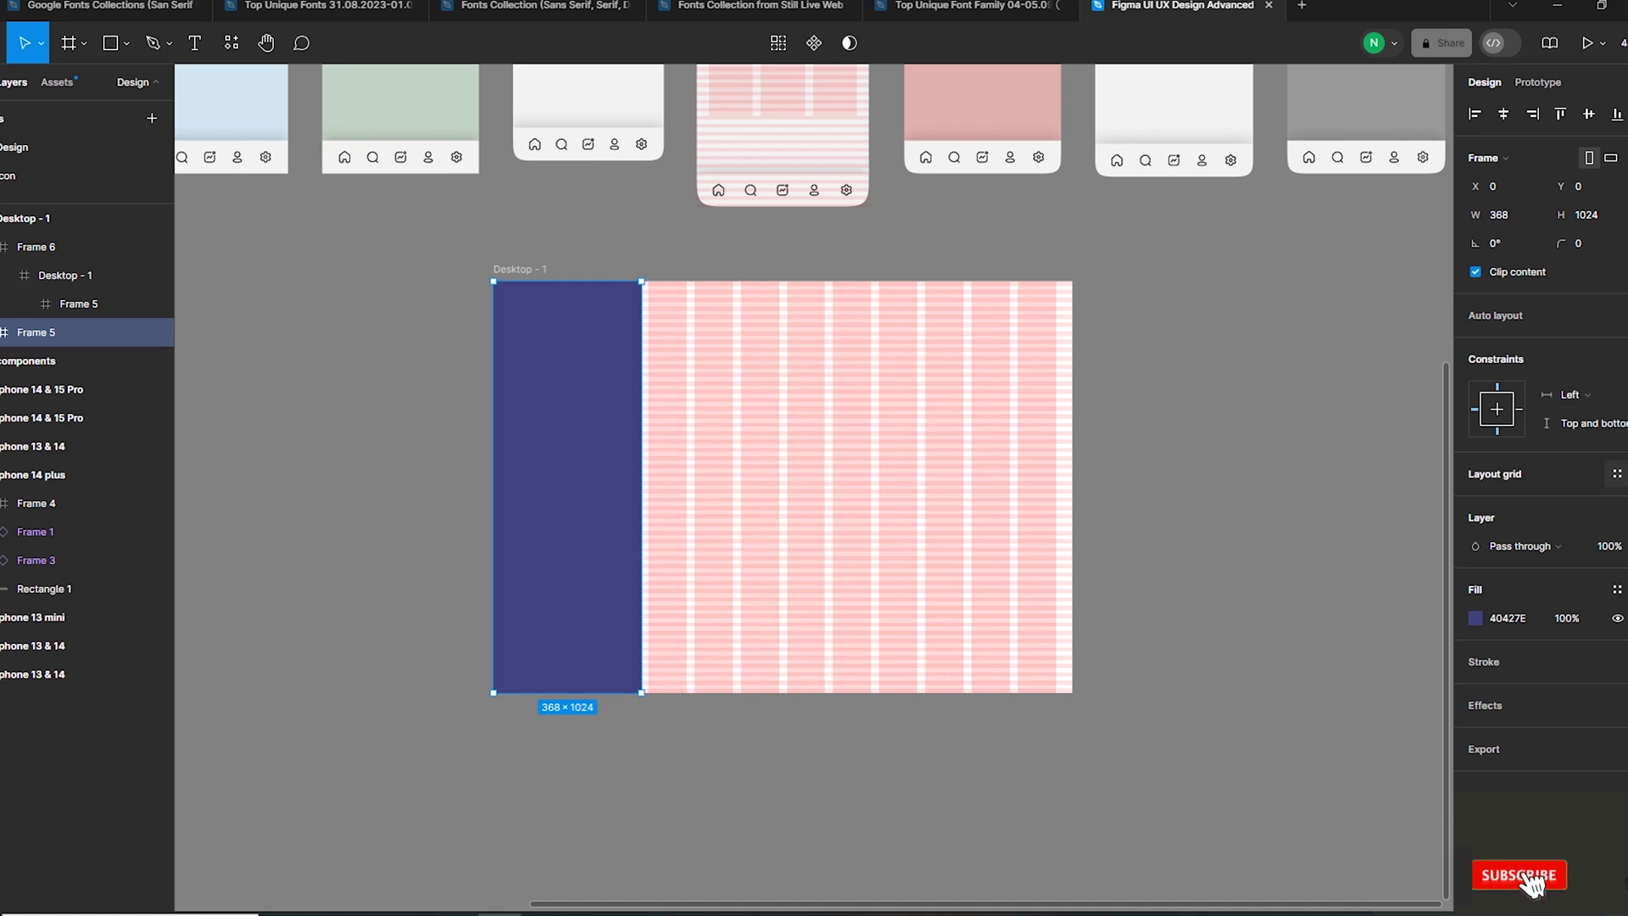
Widen the whole desktop frame to test how its child frames respond, and undo the resize.
left_click(1267, 428)
left_click(51, 218)
left_click_drag(1072, 415, 1337, 420)
key("ctrl+z")
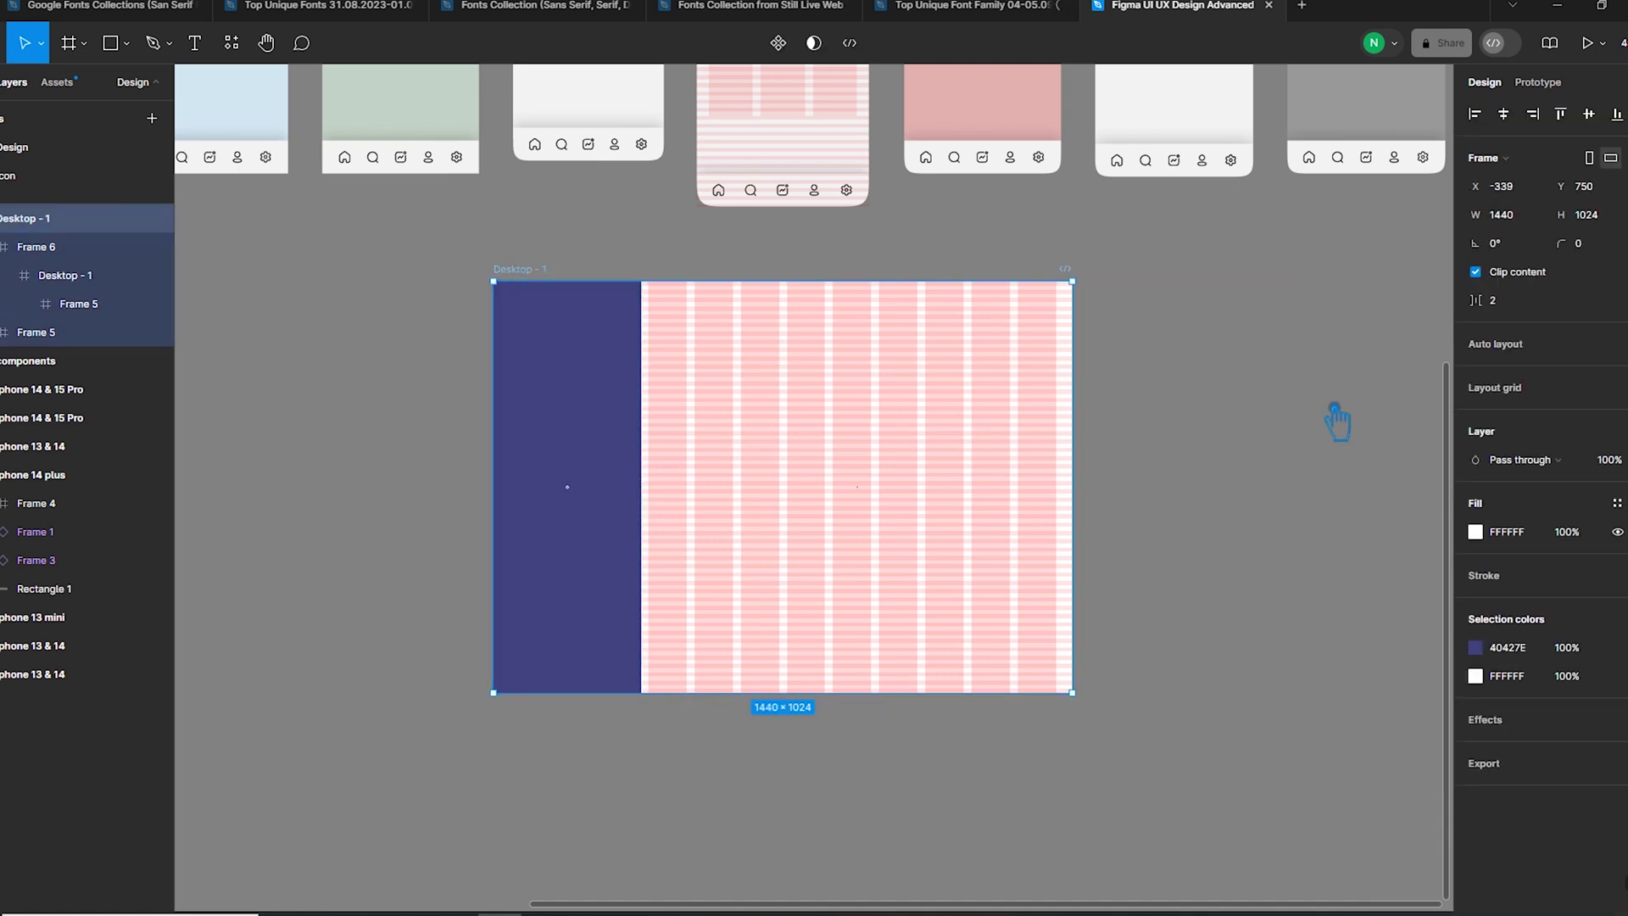
Review the constraints of the content frame and the sidebar frame, including their vertical constraint options.
left_click(950, 410)
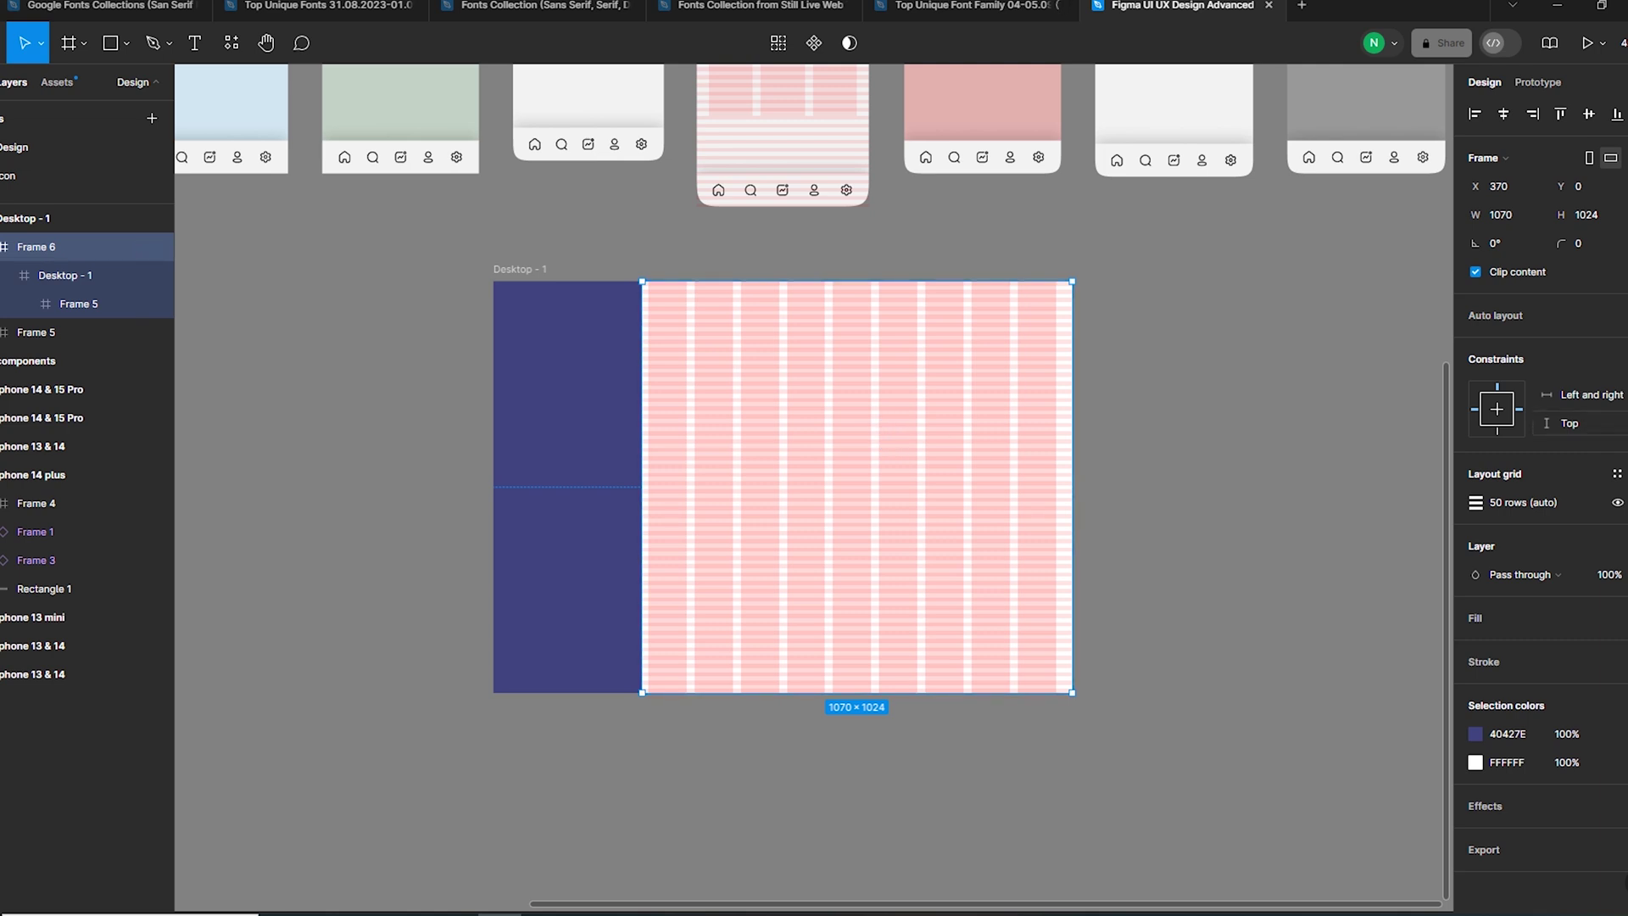
left_click(1568, 423)
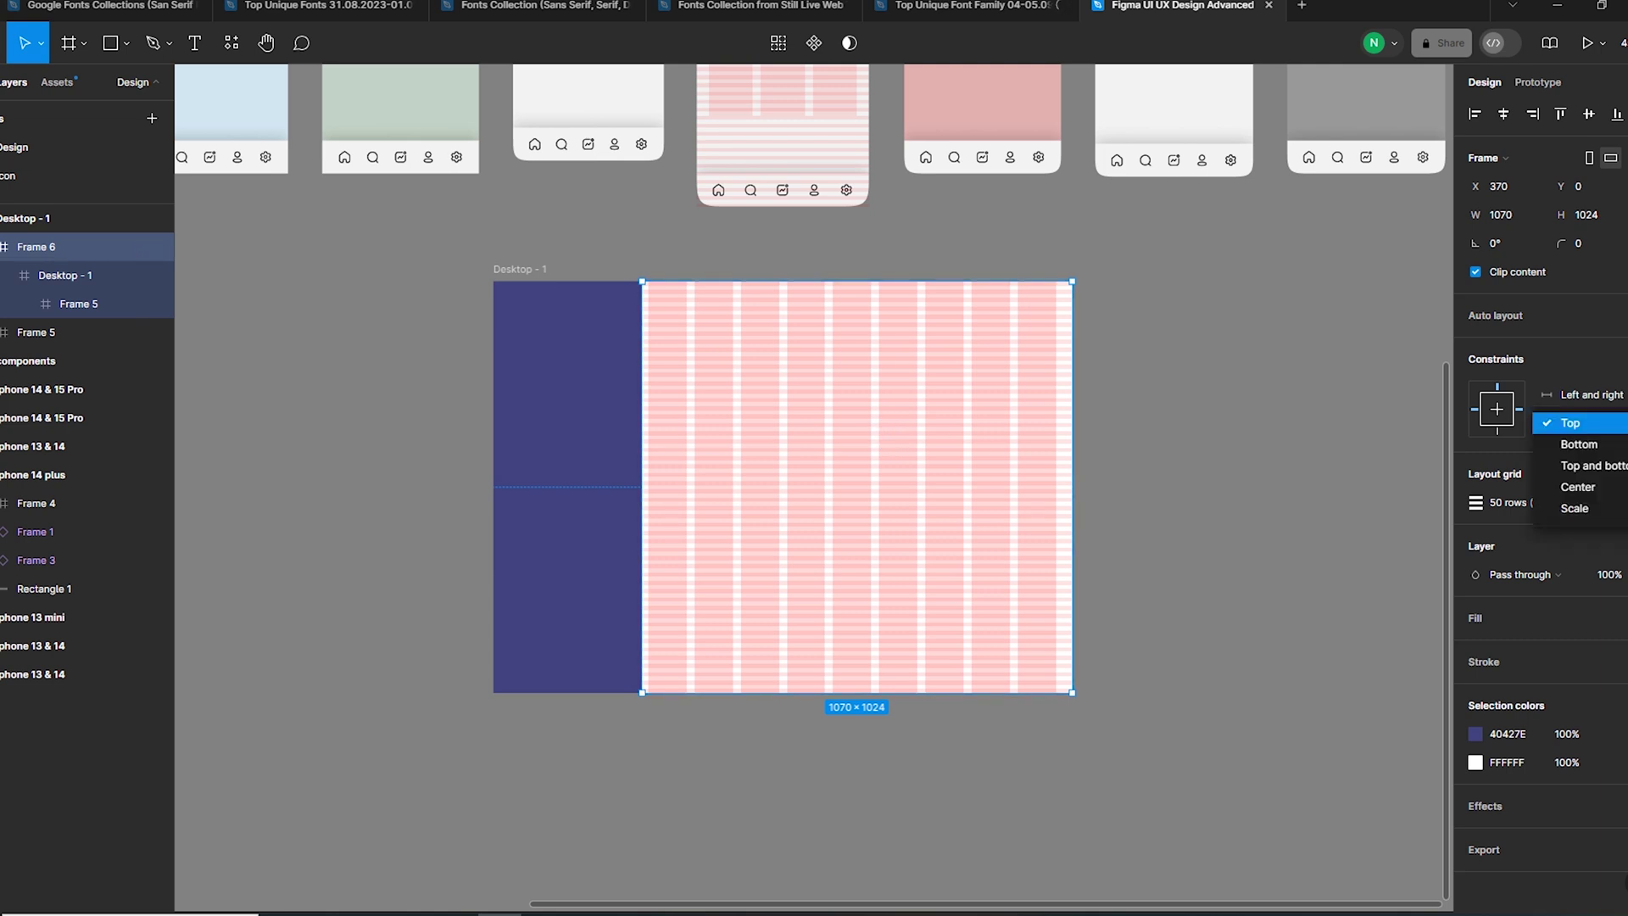
left_click(1319, 440)
left_click(538, 450)
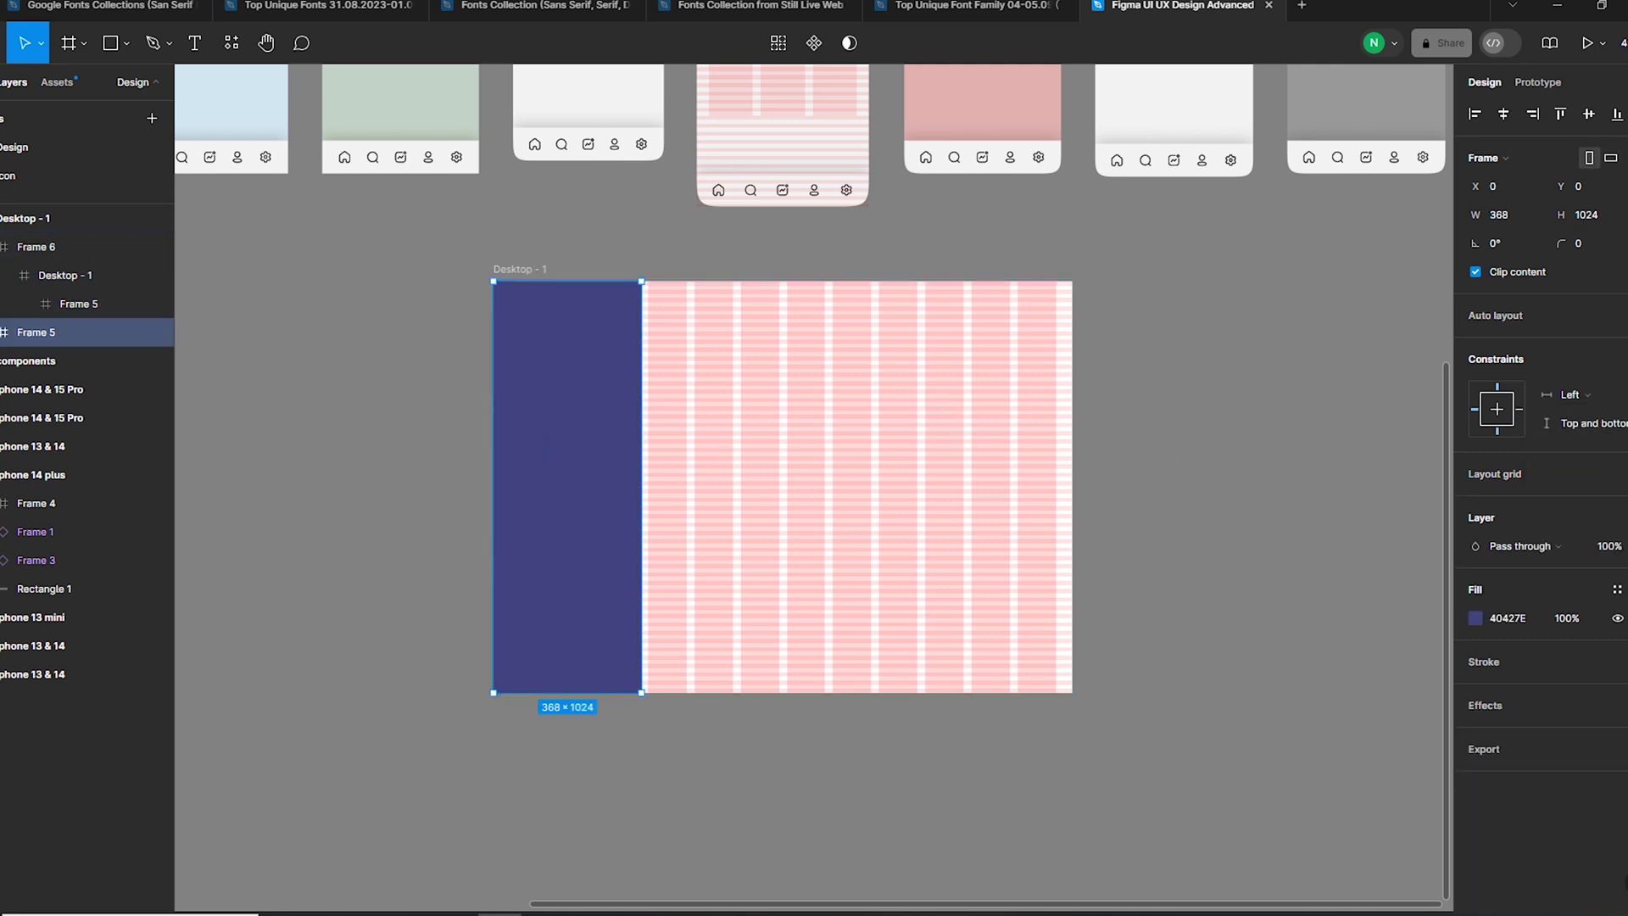
left_click(1585, 423)
left_click(1576, 423)
key("Escape")
left_click(538, 327)
left_click(904, 344)
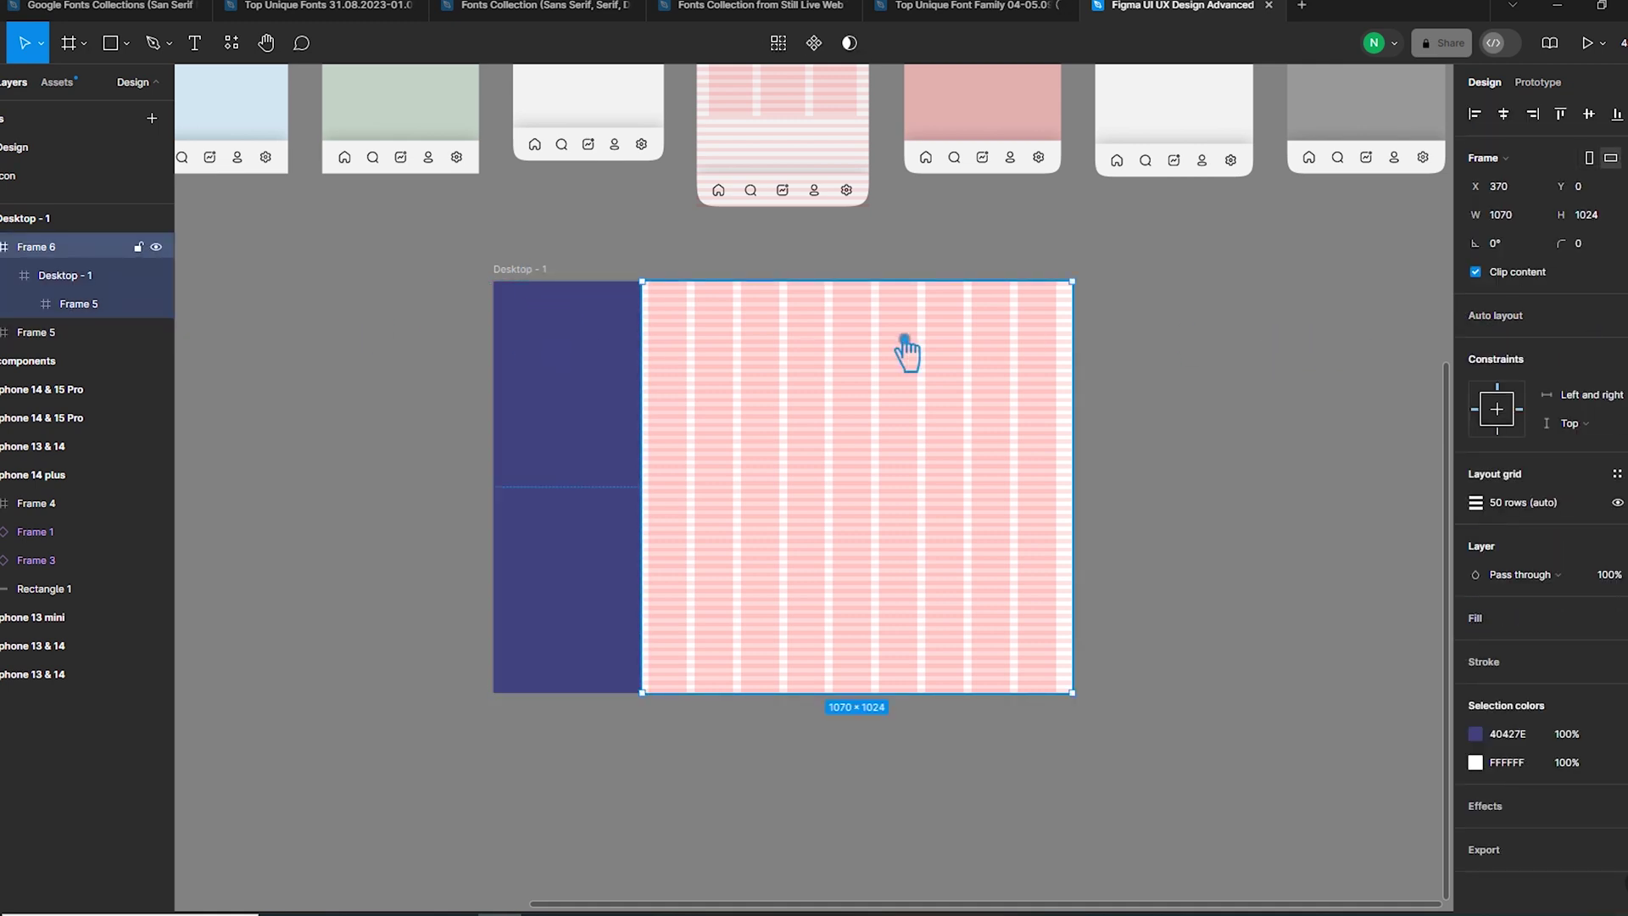
Add a column layout grid with a count of 2 to the dark blue sidebar frame.
left_click(600, 419)
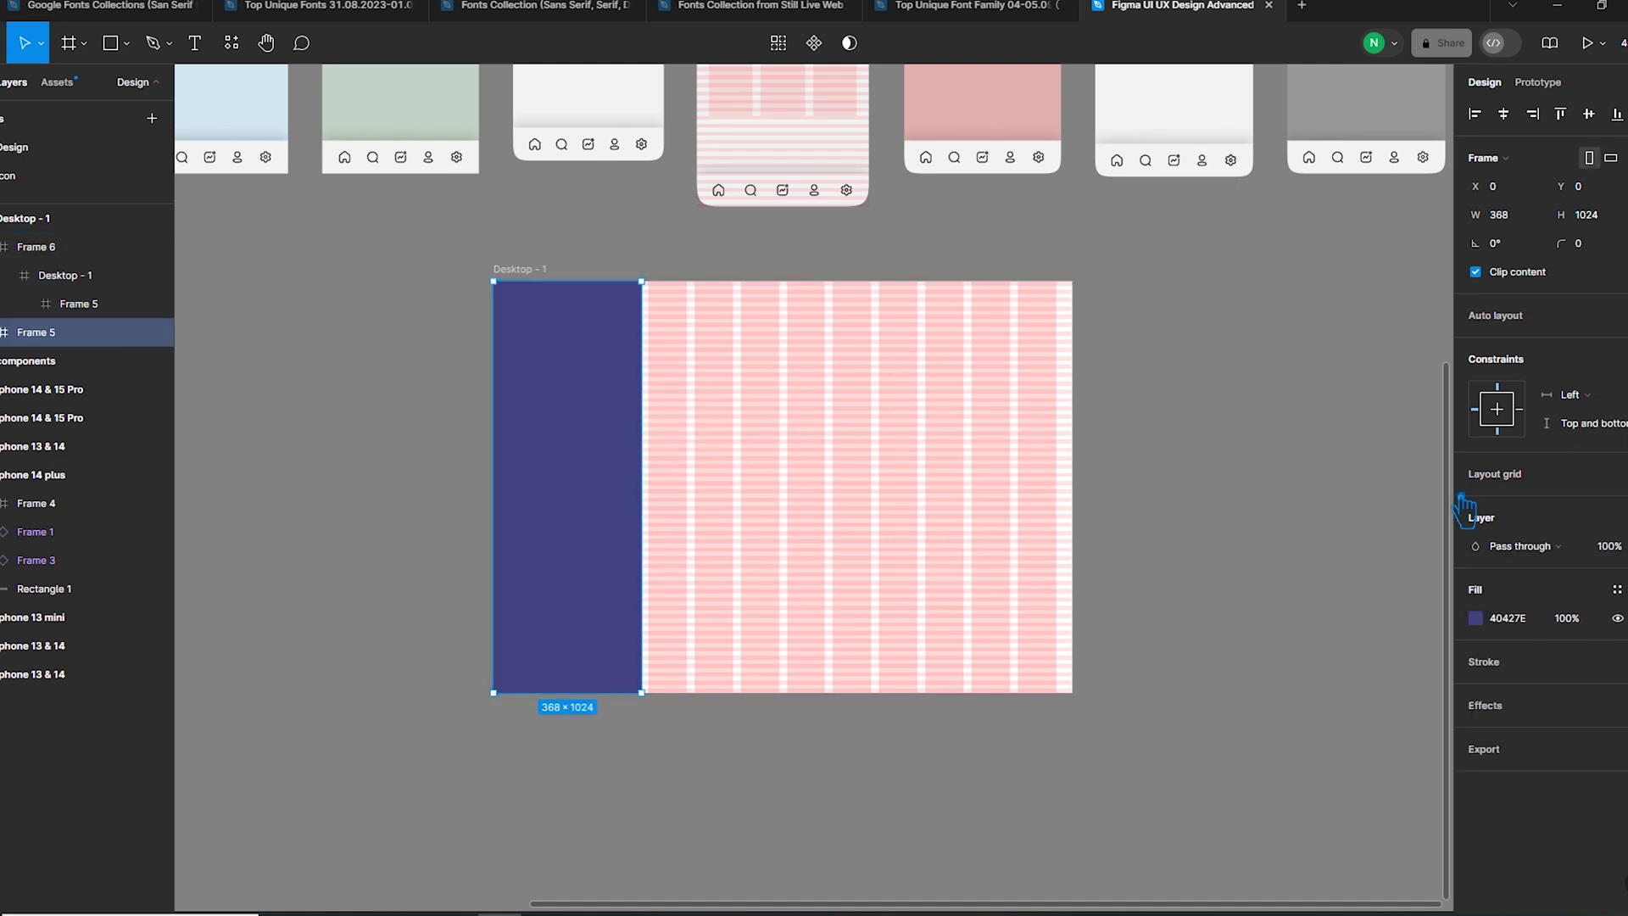
left_click(1543, 478)
left_click(1475, 502)
left_click(1280, 534)
left_click(1280, 528)
type("2")
left_click(1061, 746)
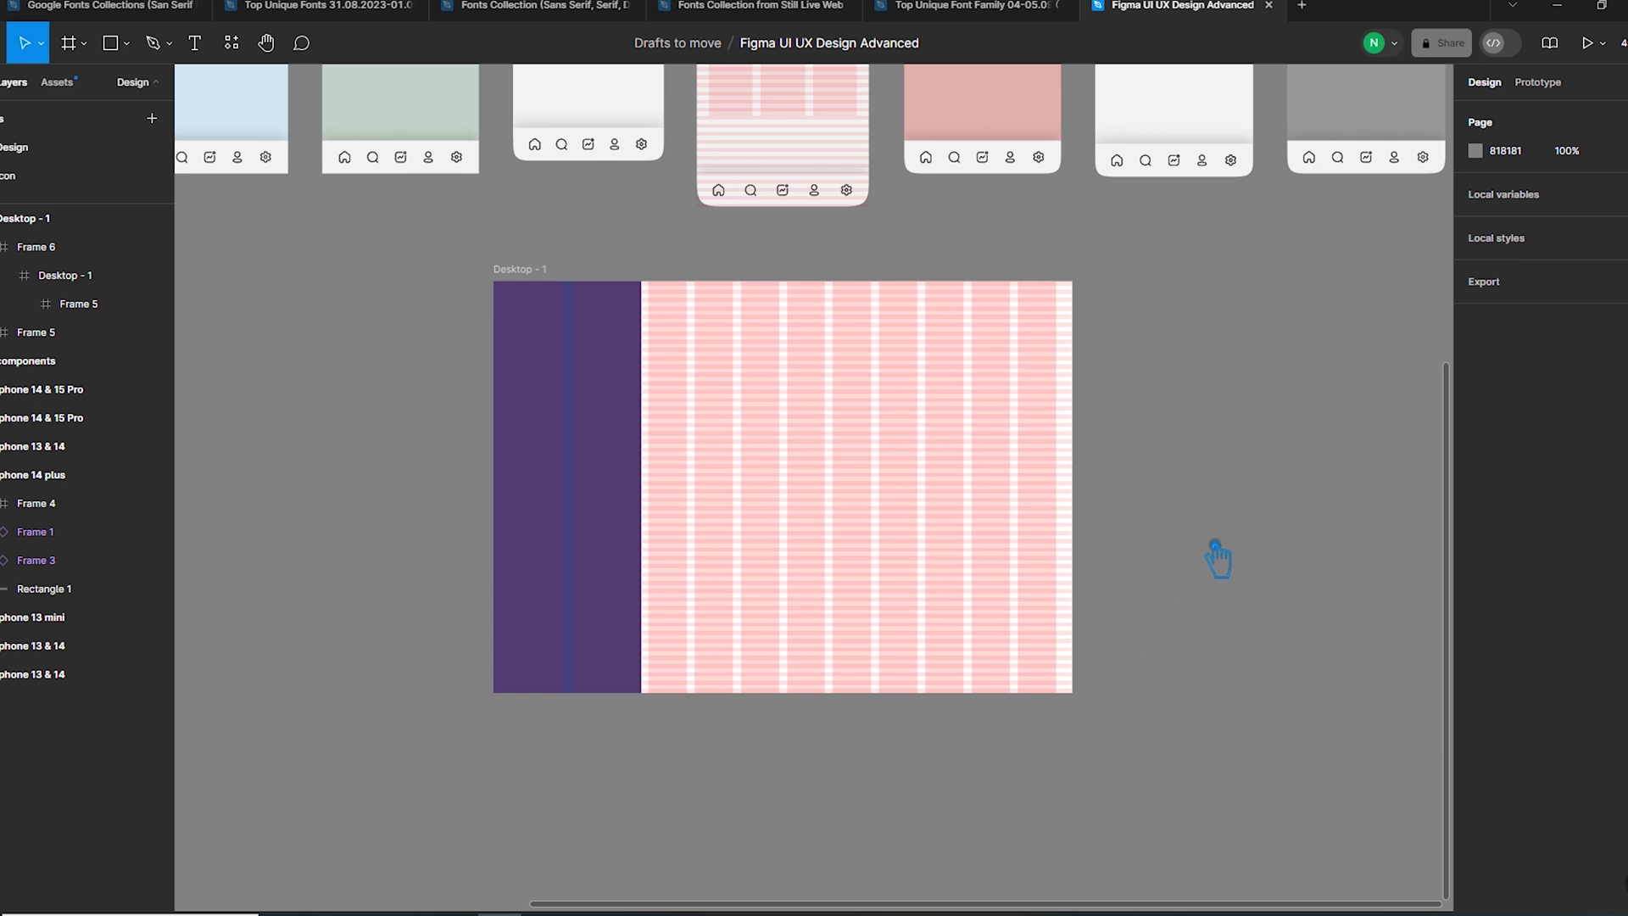
left_click(897, 509)
left_click(1228, 505)
left_click(831, 512)
key("Escape")
left_click(600, 472)
scroll(838, 457, "up", 4)
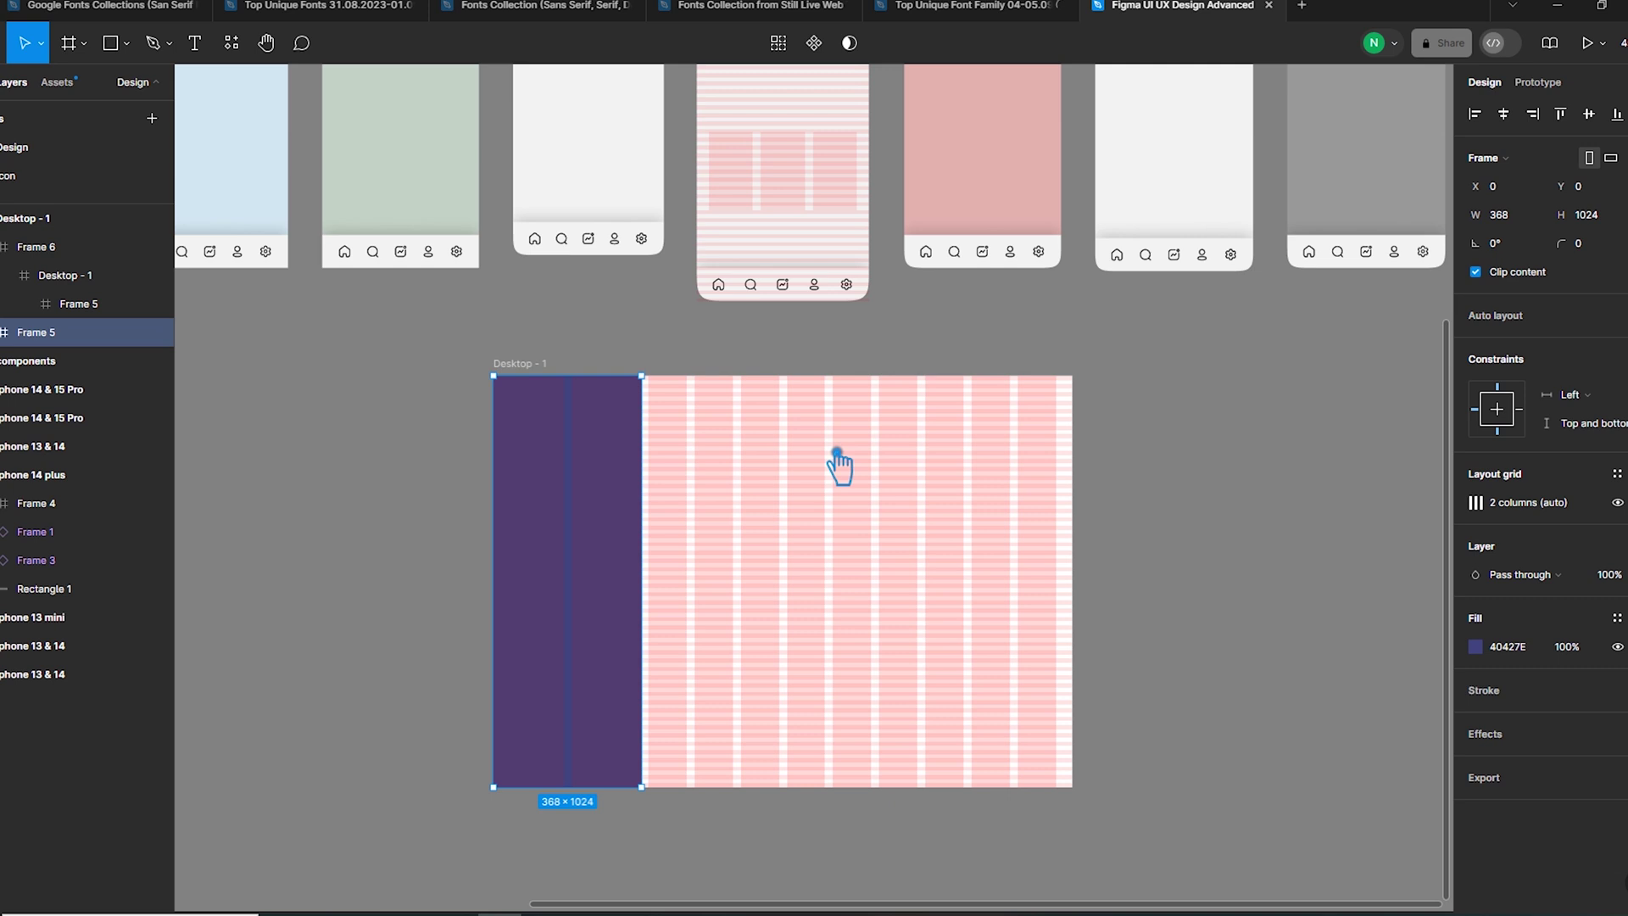
scroll(838, 458, "down", 2)
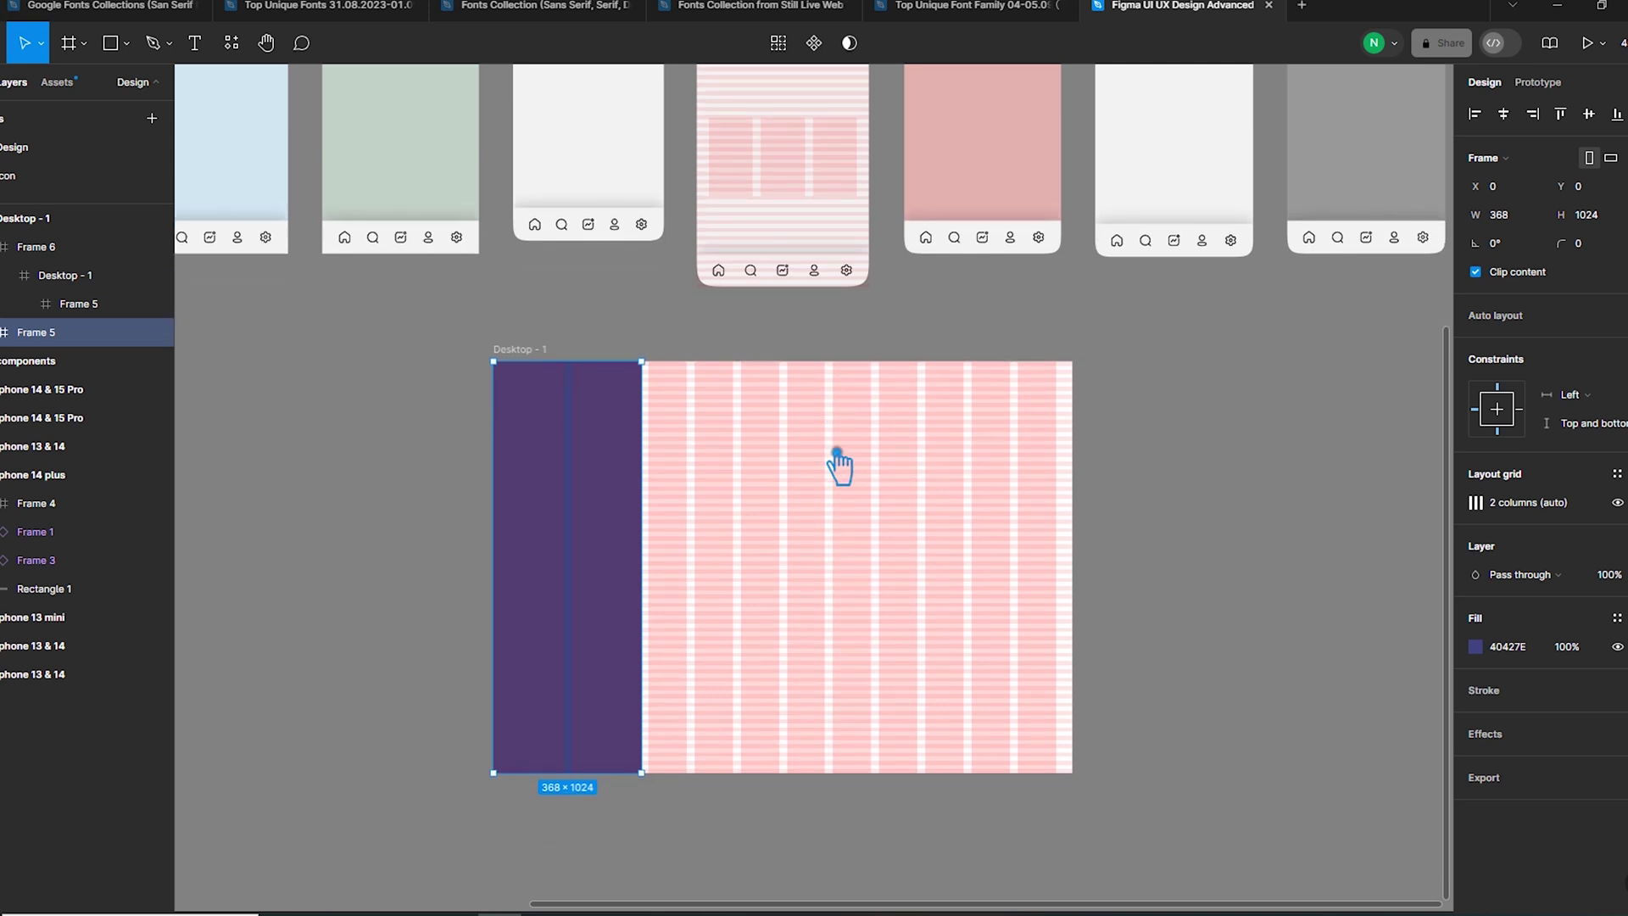
left_click(1150, 523)
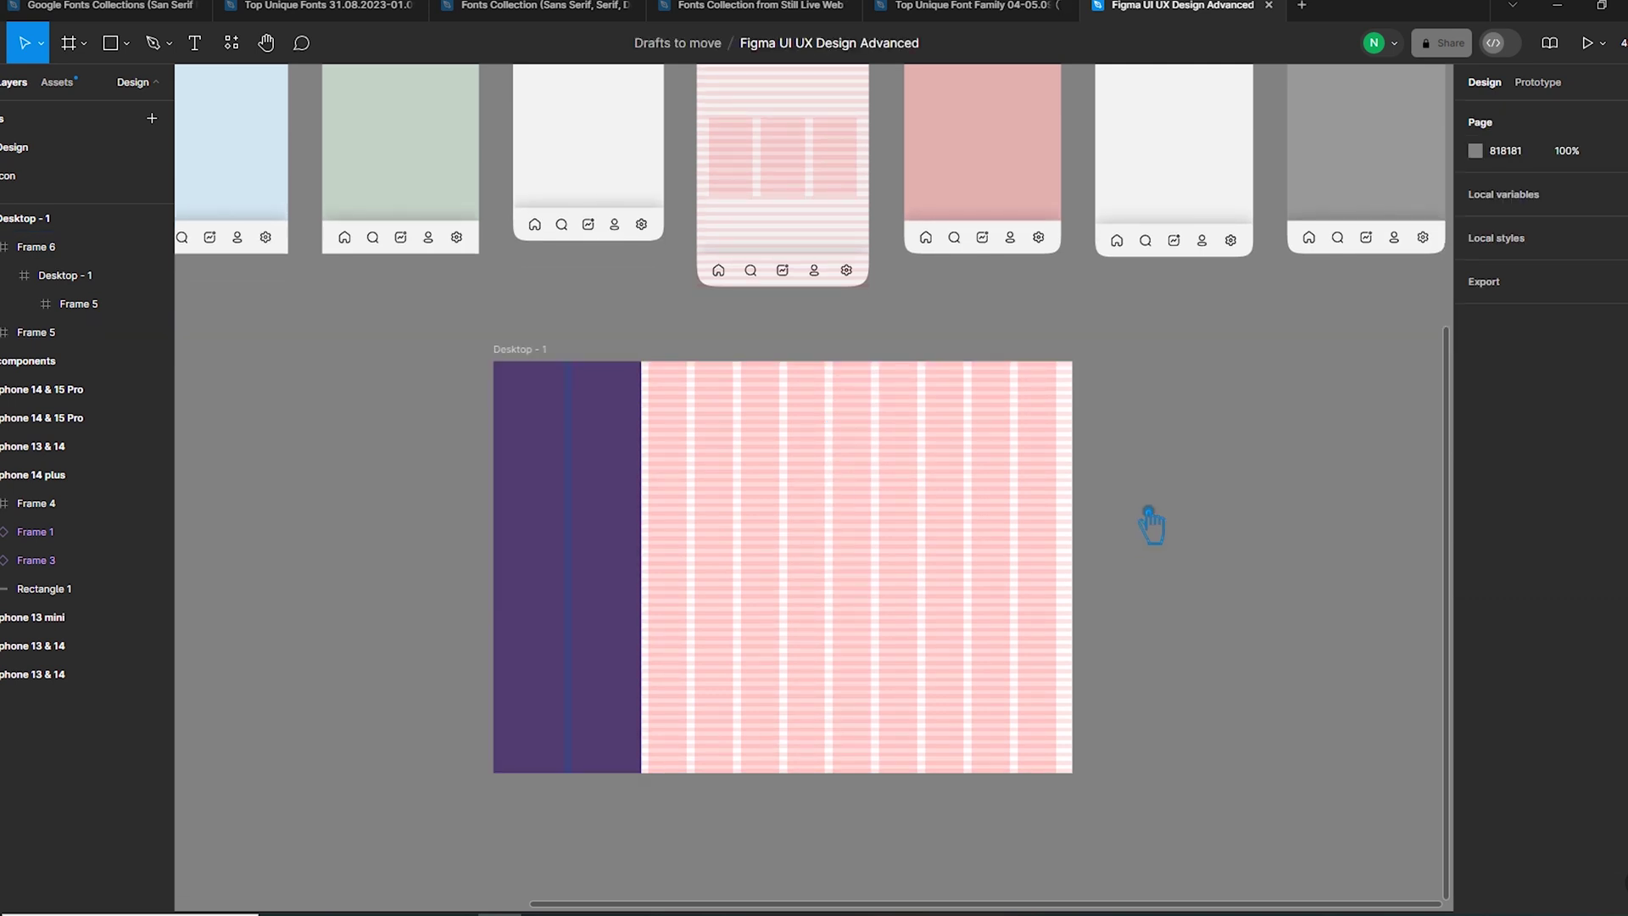
left_click(74, 44)
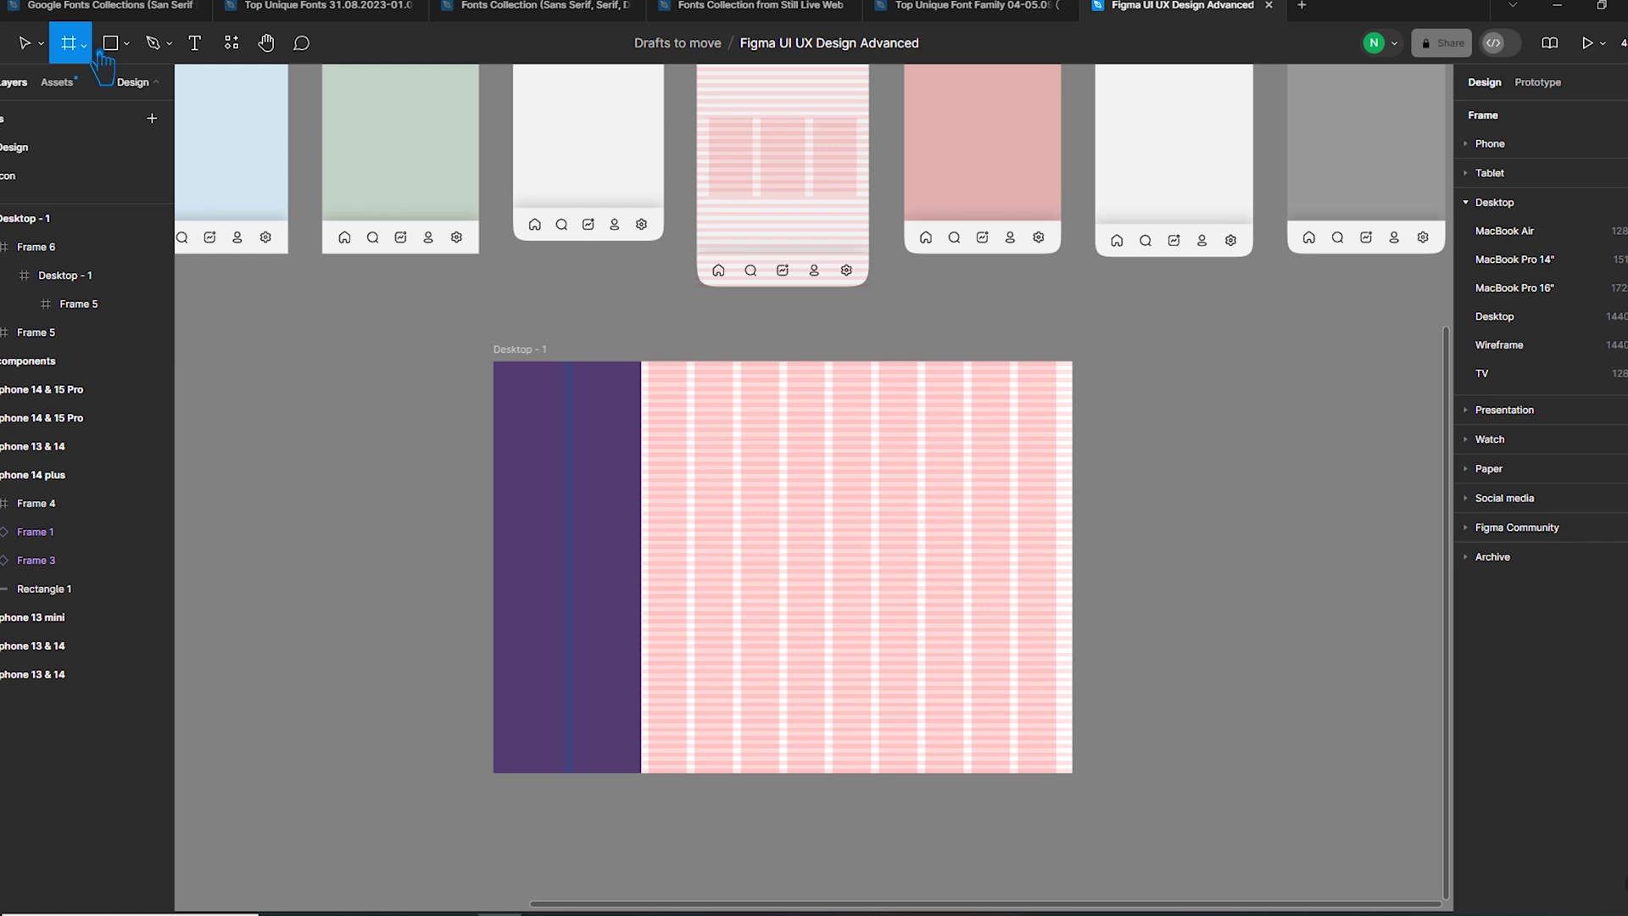
left_click(38, 49)
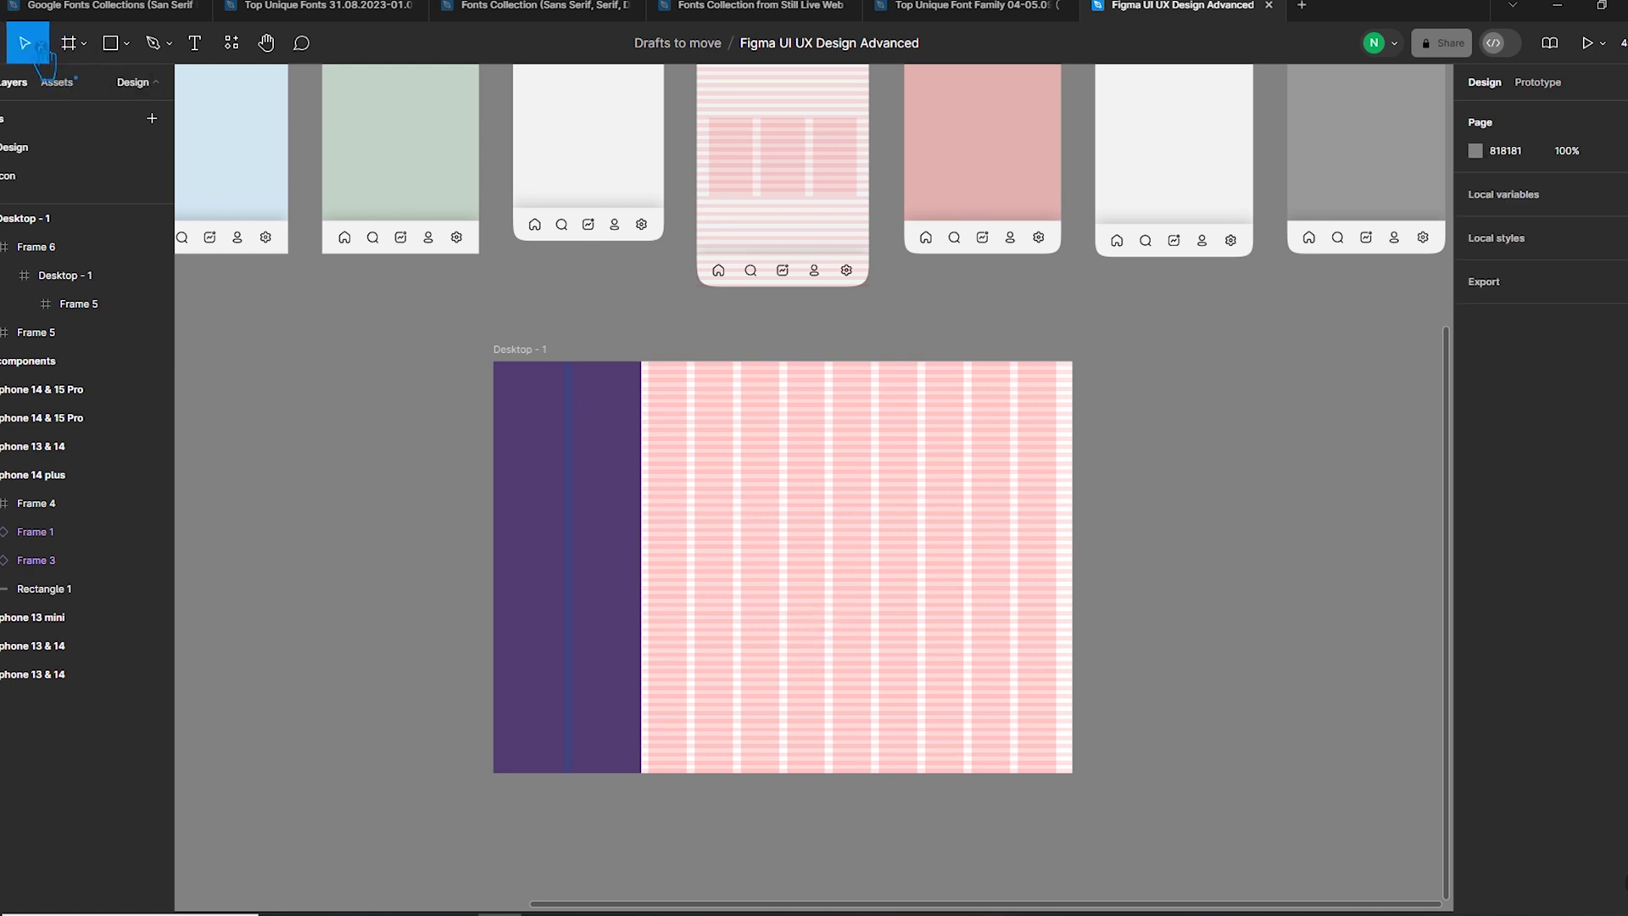
Try changing the gutter of the content frame's row grid, and undo the change.
left_click(966, 603)
left_click(1475, 502)
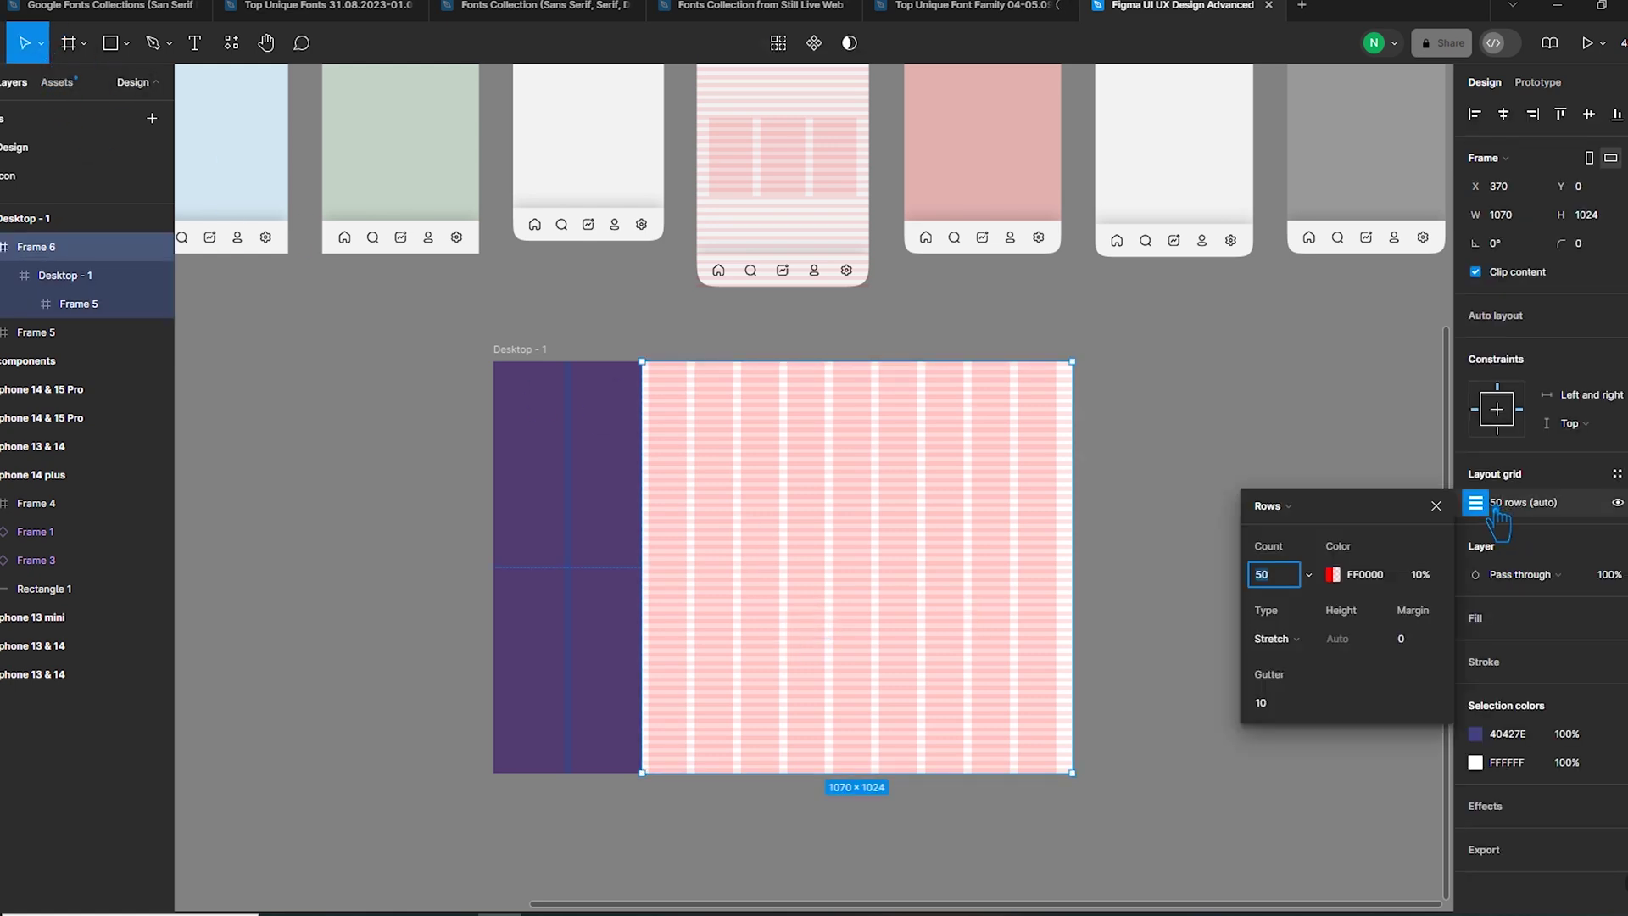
left_click(1293, 710)
key("Return")
key("ctrl+z")
Try a margin of 30 on the content frame's row grid, and undo it.
left_click(1431, 641)
type("30")
key("Return")
key("ctrl+z")
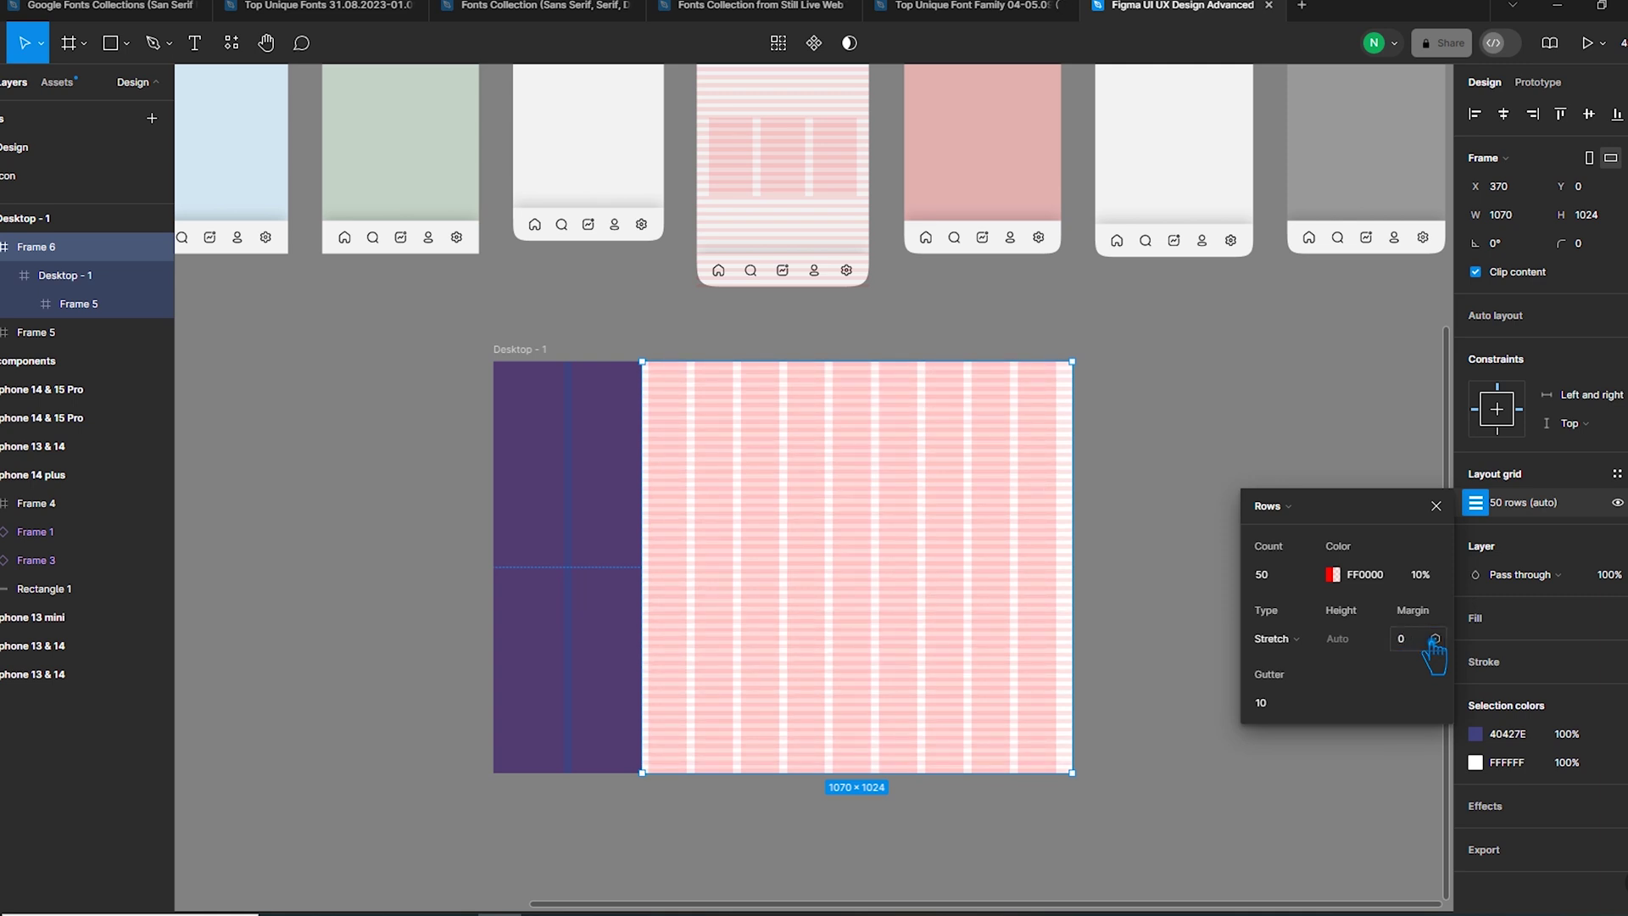